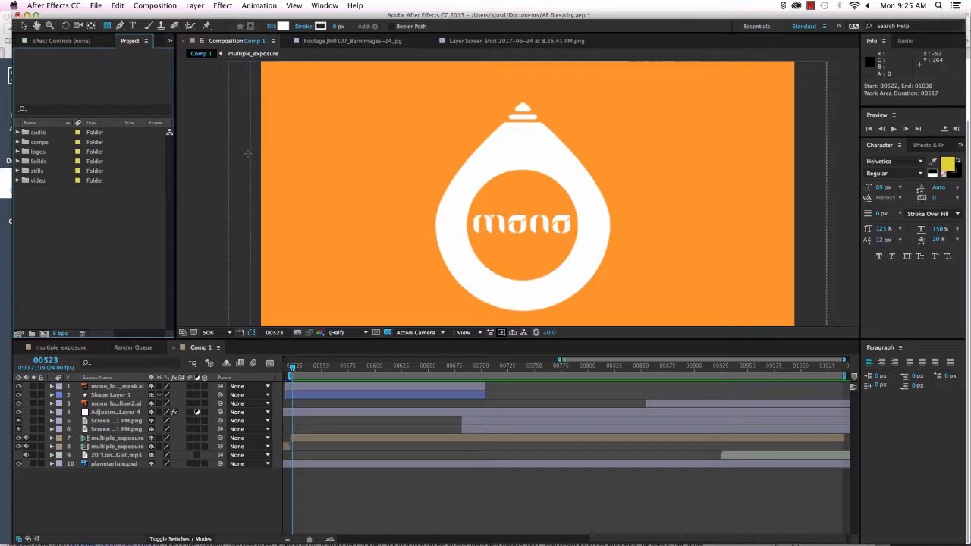
Preview Comp 1's multiple-exposure city footage with the mono logo, then head toward Illustrator.
key("space")
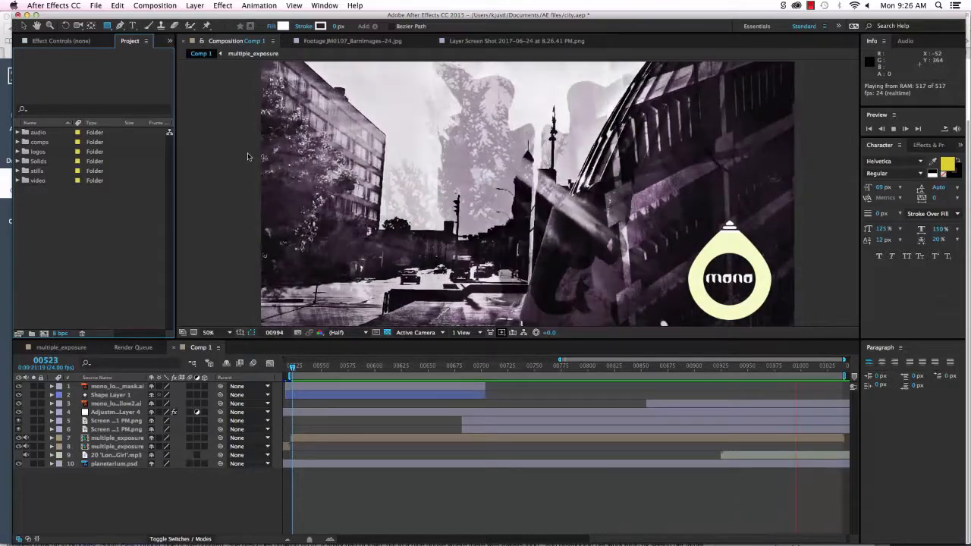
key("space")
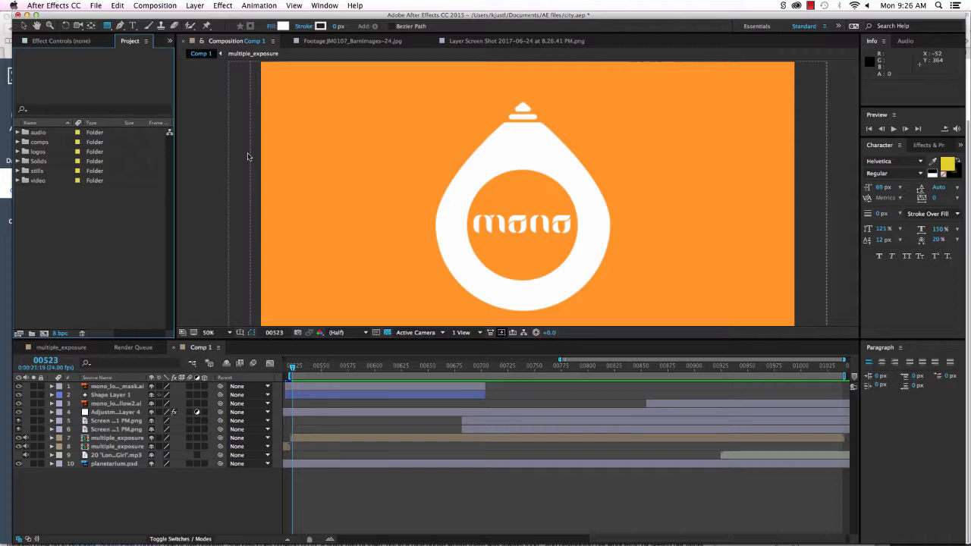
key("super+Tab")
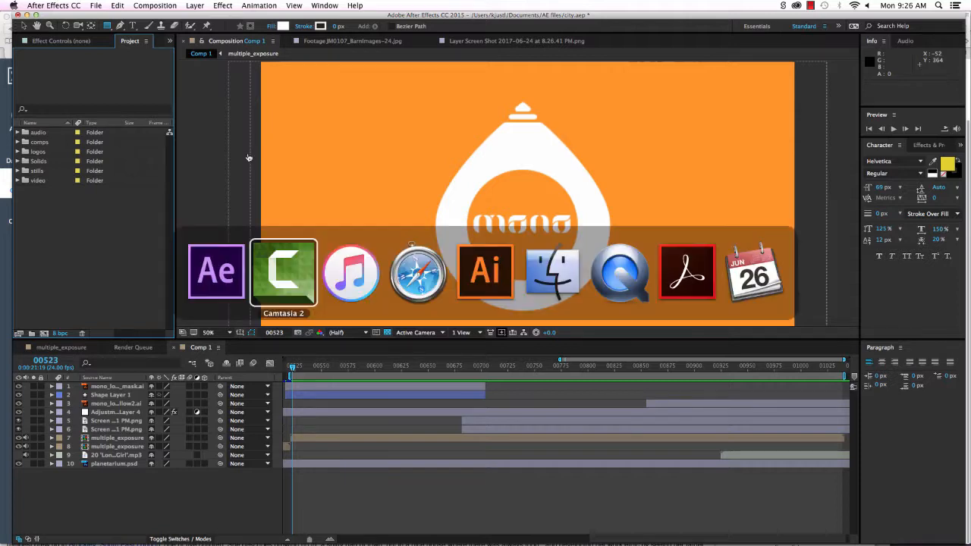
In Illustrator, close the Character panel and select the yellow mono logo's drop, dome and bar shapes.
key("super+Tab")
key("super+Tab")
key("super+Tab")
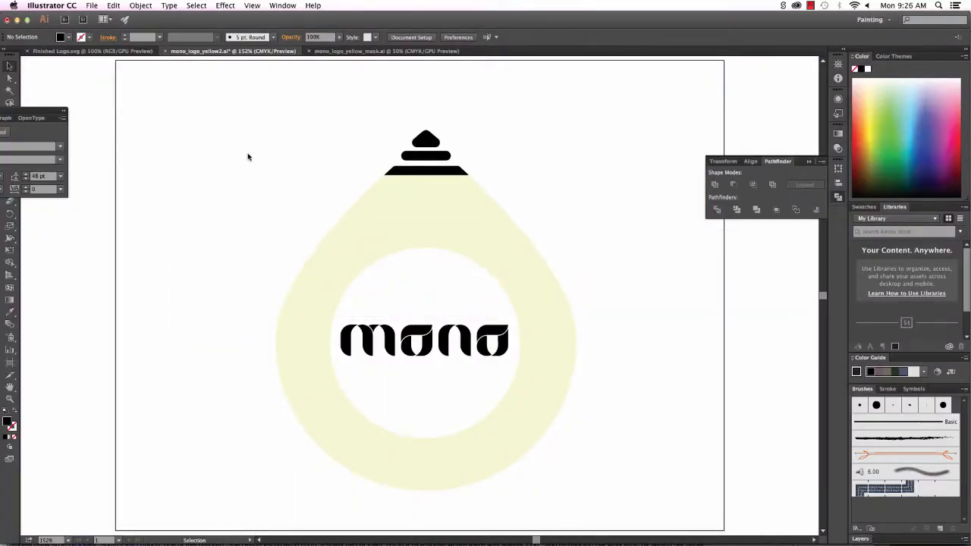
left_click_drag(45, 115, 151, 113)
left_click(56, 110)
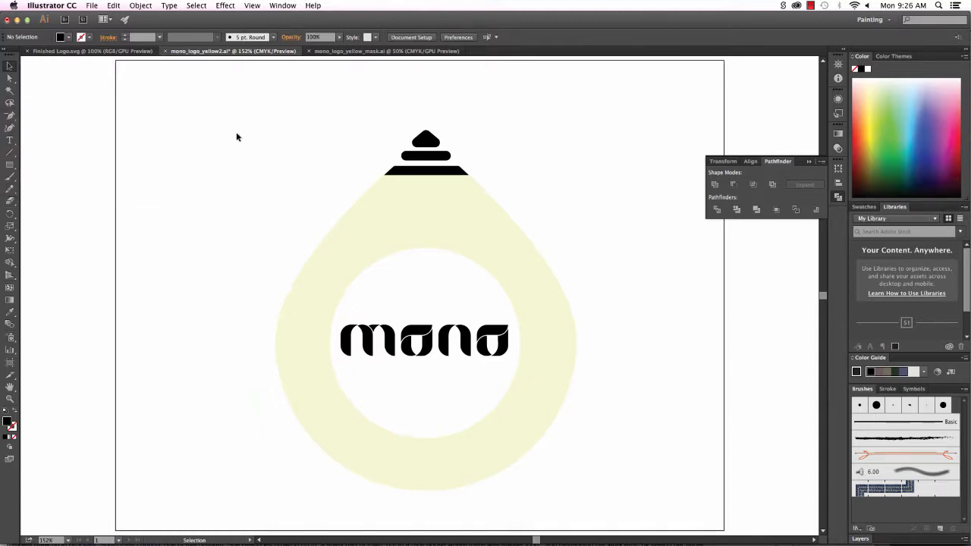
left_click(490, 256)
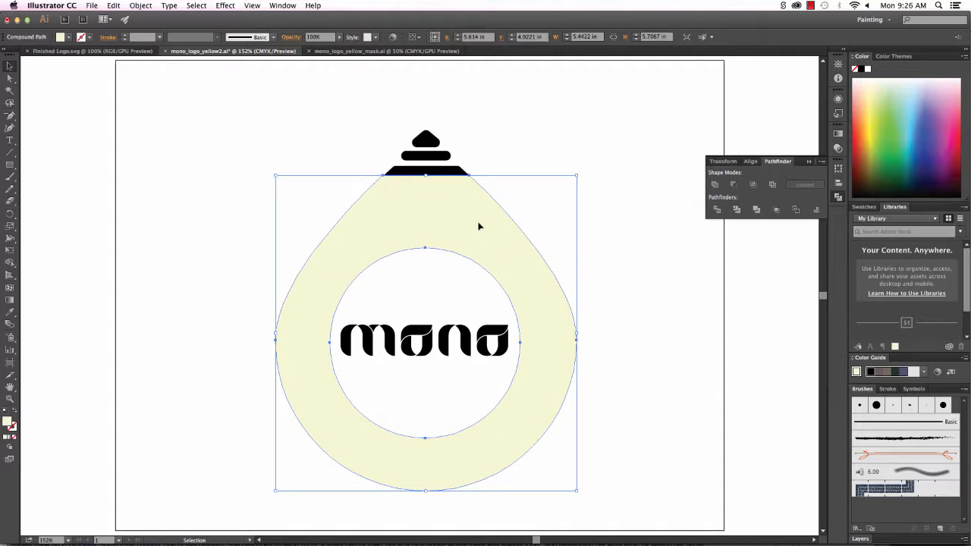
left_click(423, 141)
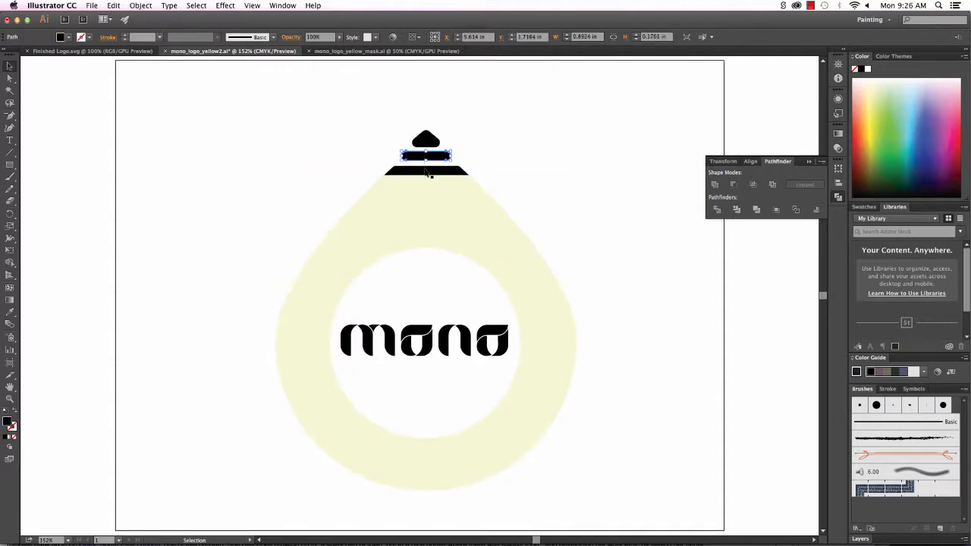
left_click(425, 173)
Draw a large black circle, about 4.962 in, to the left of the artboard.
left_click_drag(9, 164, 59, 192)
key("space")
left_click_drag(139, 192, 518, 190)
left_click_drag(111, 189, 386, 463)
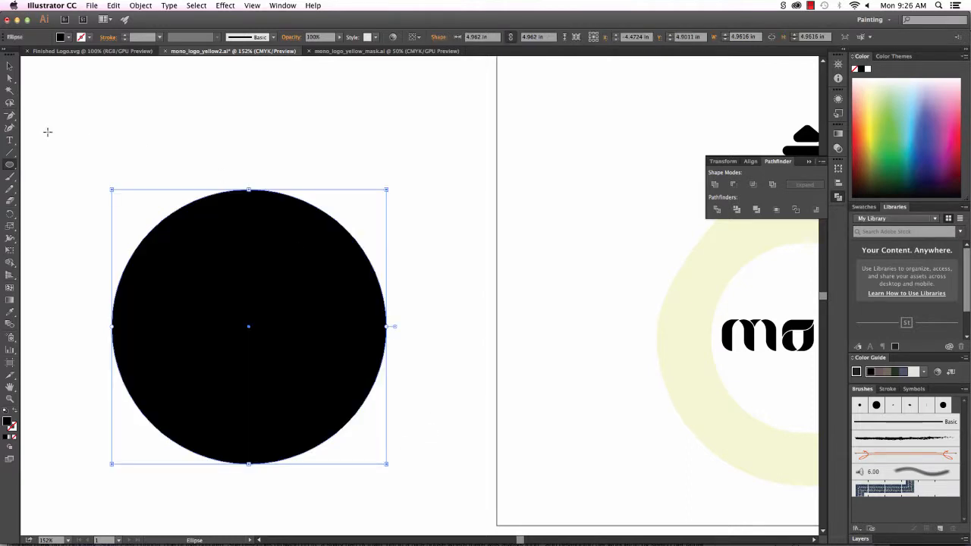
Make the circle's top anchor a corner and pull it upward into a sharp teardrop point.
left_click_drag(10, 117, 76, 165)
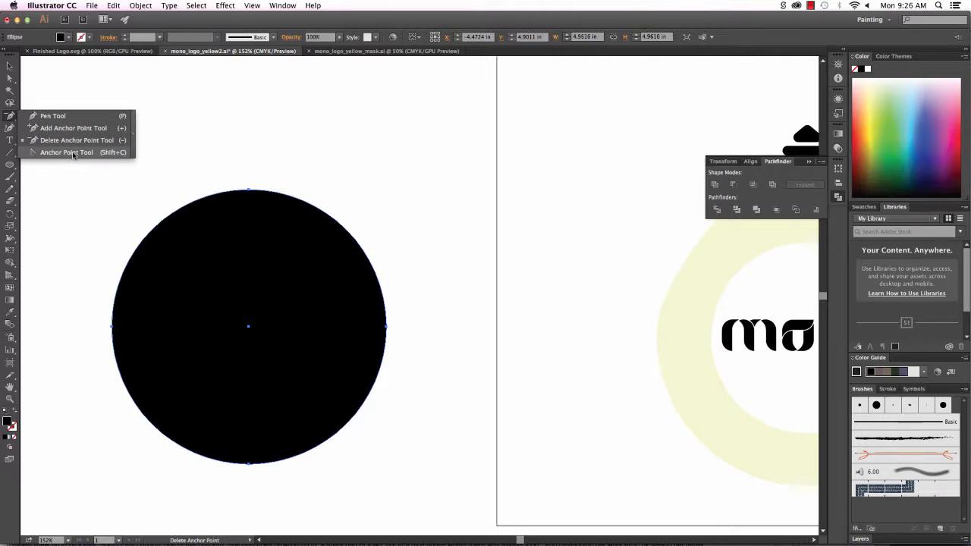
left_click(72, 154)
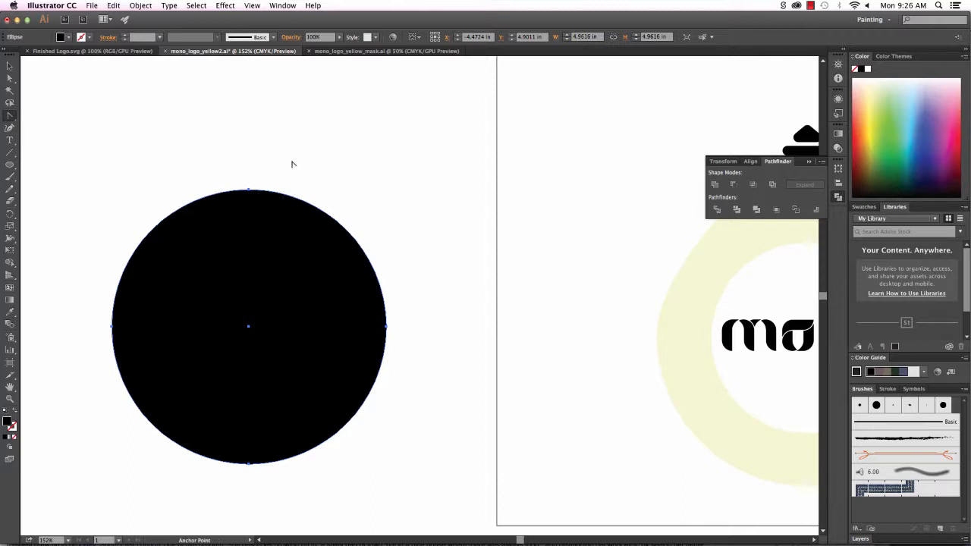
left_click(248, 191)
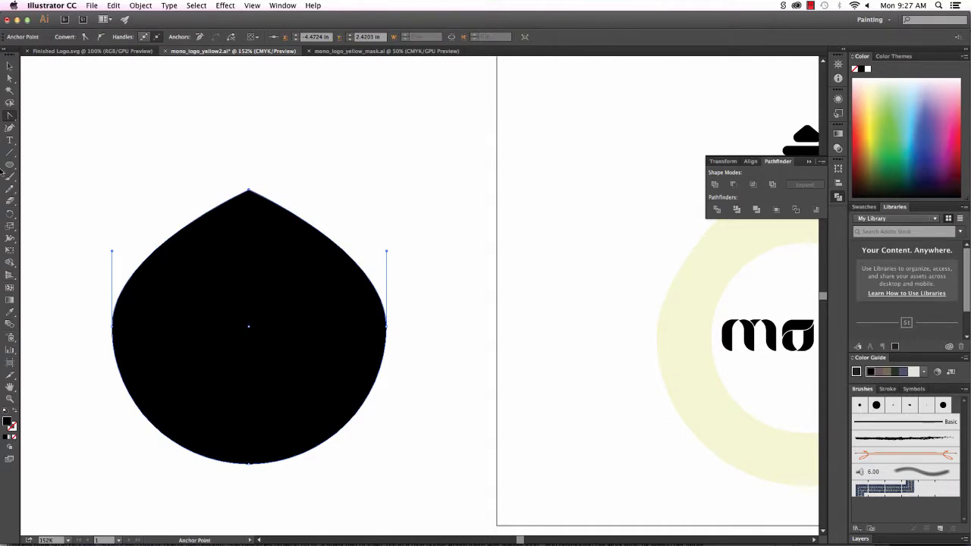
left_click(9, 79)
left_click_drag(249, 191, 244, 124)
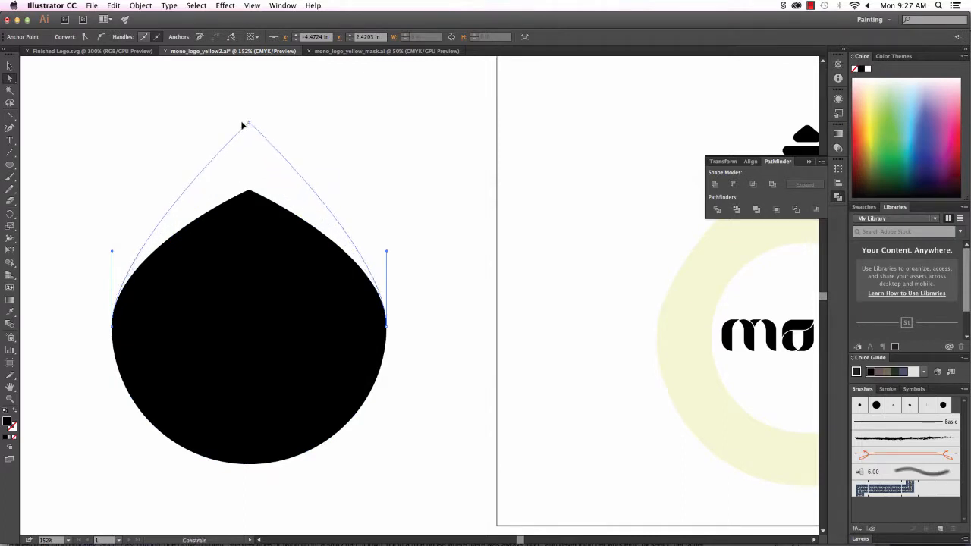
left_click(465, 251)
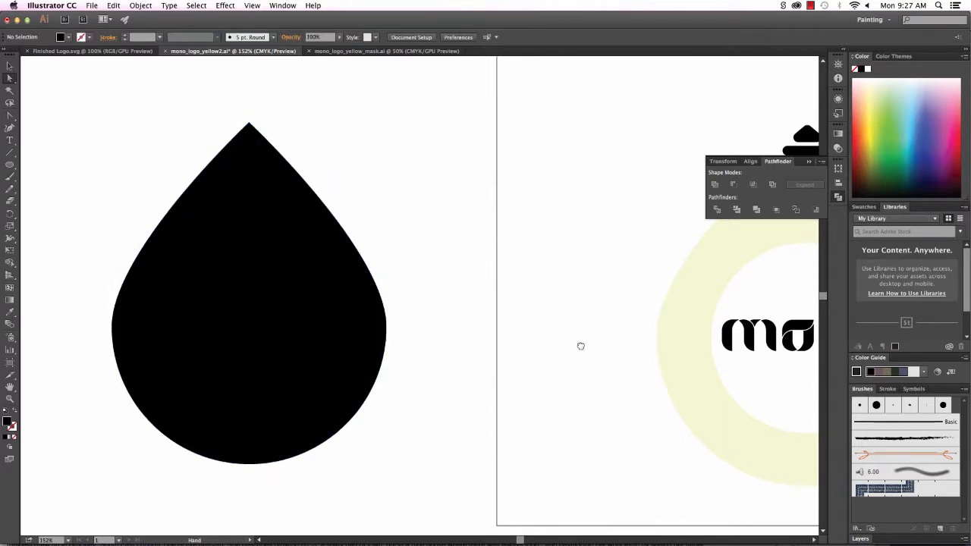
Draw a smaller circle centred in the round part of the teardrop.
left_click_drag(580, 344, 494, 326)
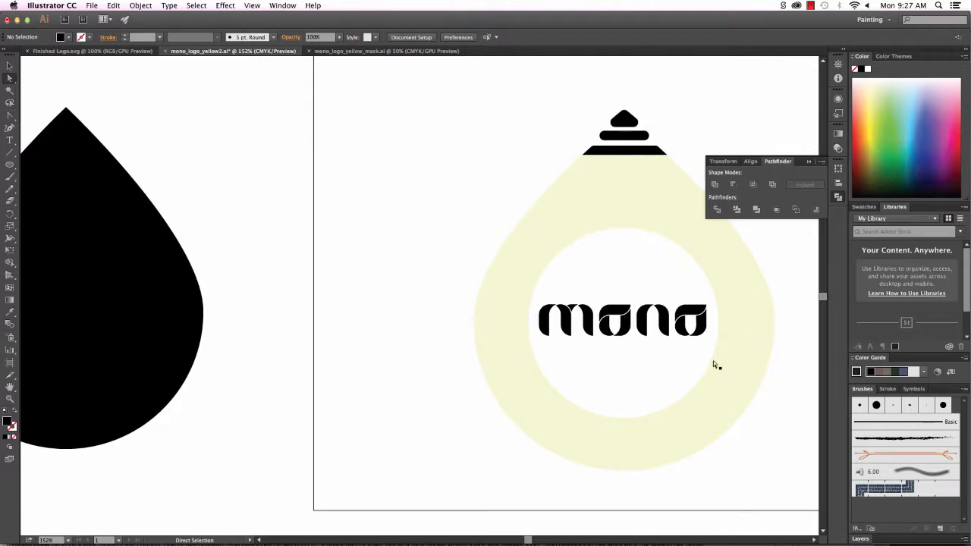
key("space")
left_click_drag(230, 316, 373, 292)
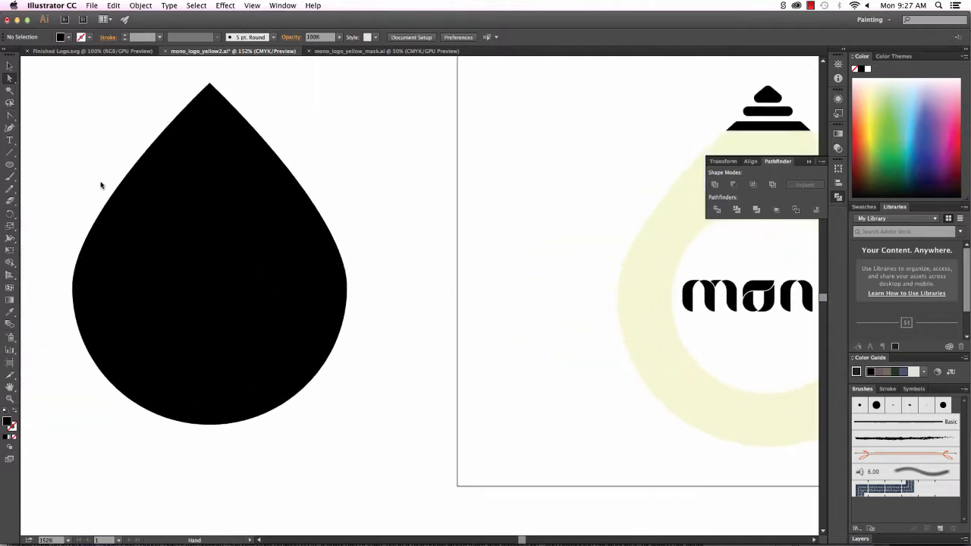
left_click(10, 164)
left_click_drag(146, 223, 283, 371)
key("v")
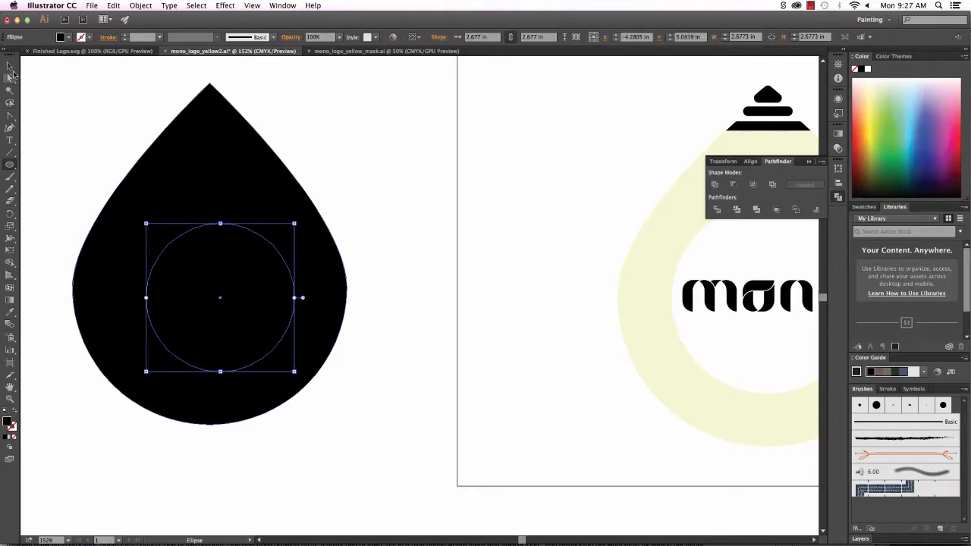
left_click_drag(232, 225, 231, 220)
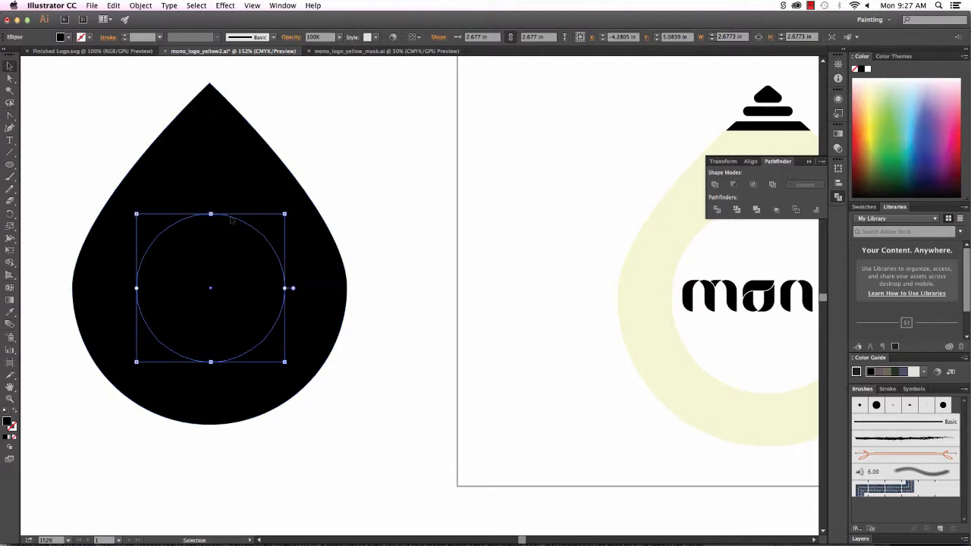
Subtract the circle from the teardrop with Minus Front and move the result over the yellow mono mark.
left_click_drag(63, 101, 223, 288)
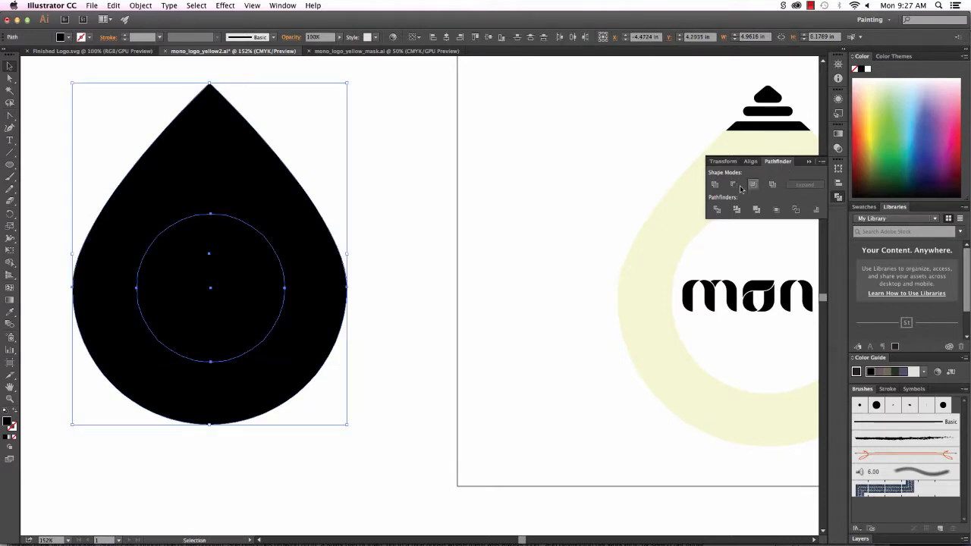
left_click(733, 185)
left_click(483, 295)
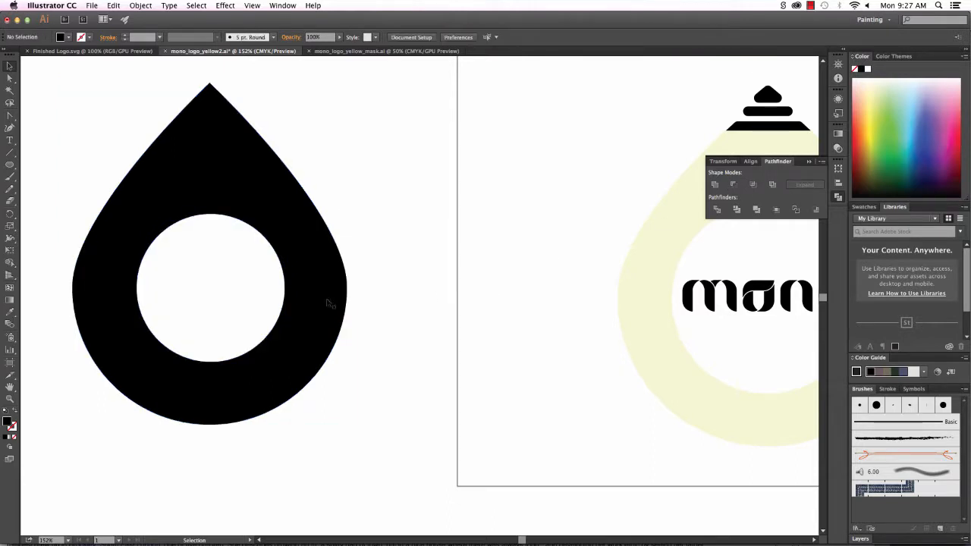
left_click_drag(329, 304, 762, 307)
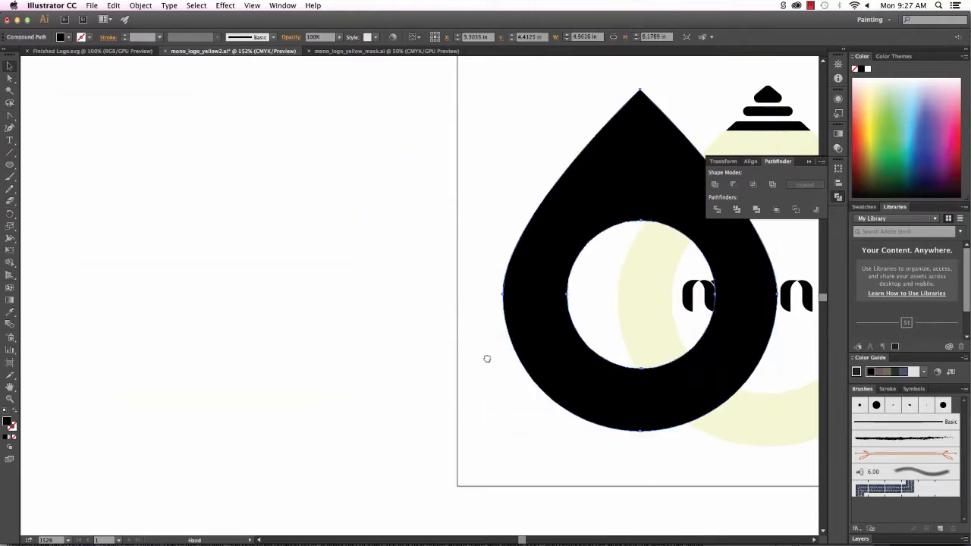
Line the teardrop up against the yellow mark, then set it left of the artboard.
key("super+0")
left_click_drag(279, 410, 111, 422)
left_click_drag(260, 430, 269, 406)
left_click_drag(361, 366, 379, 364)
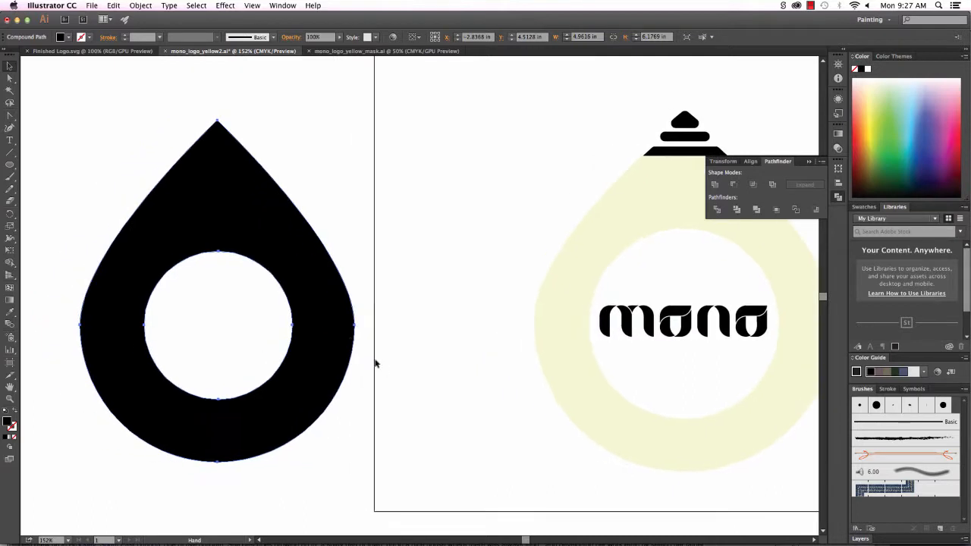
Draw a horizontal line across the teardrop's tip and cut along it with Divide Objects Below.
key("backslash")
left_click_drag(155, 169, 286, 183)
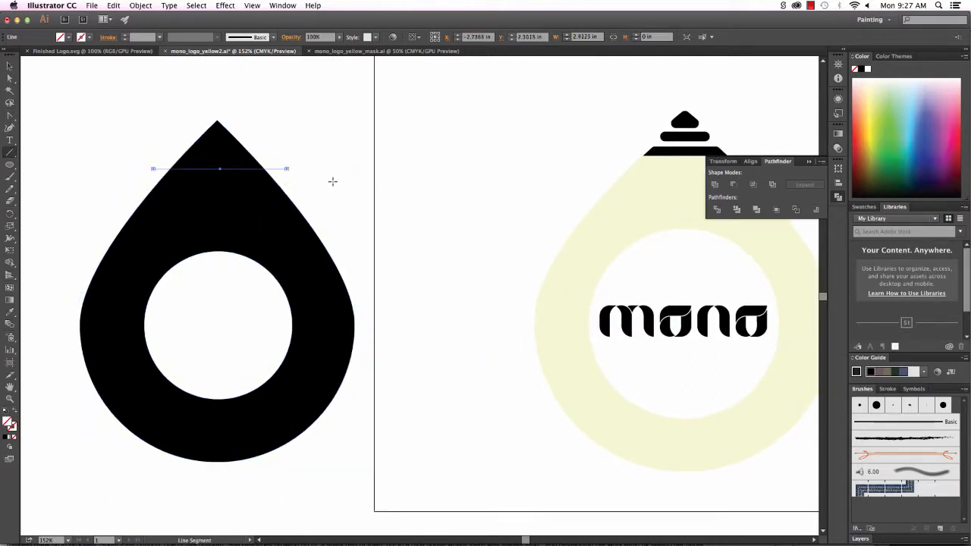
left_click(152, 7)
mouse_move(143, 197)
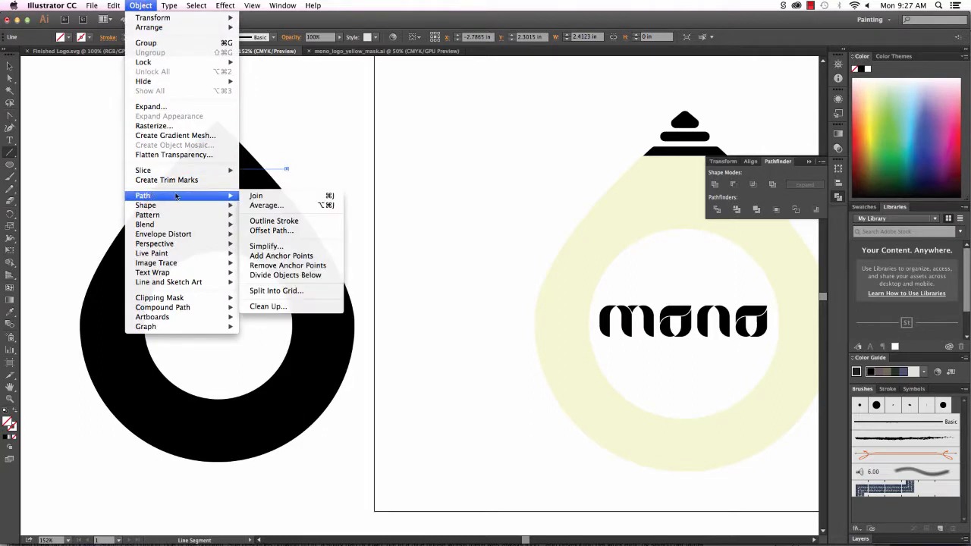
left_click(305, 276)
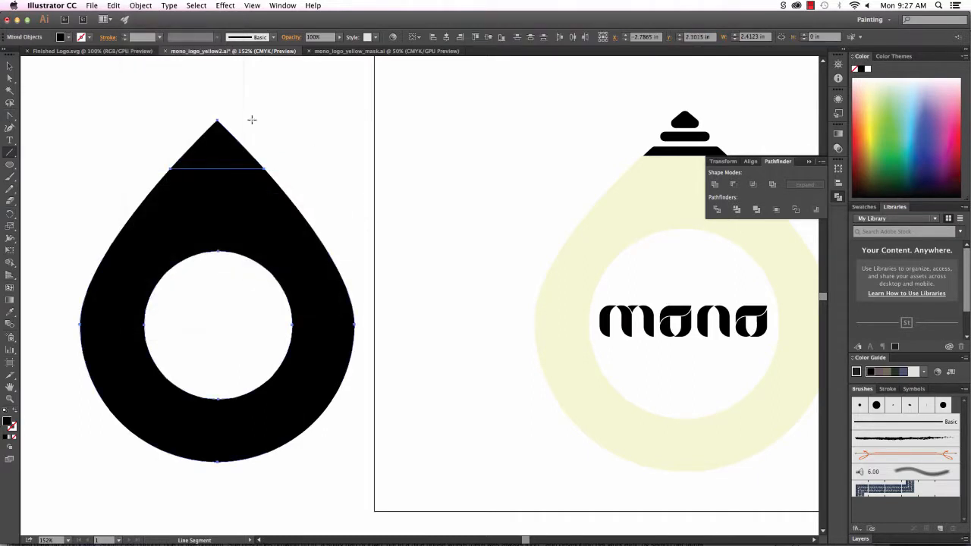
Raise the separated top triangle slightly to leave a thin gap above the ring.
left_click(9, 66)
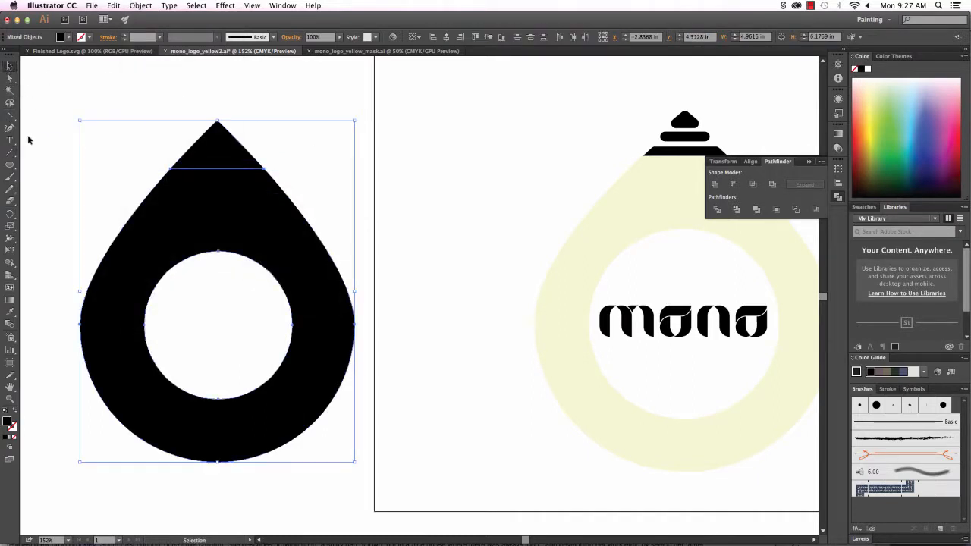
left_click(28, 140)
left_click(9, 78)
left_click(225, 146)
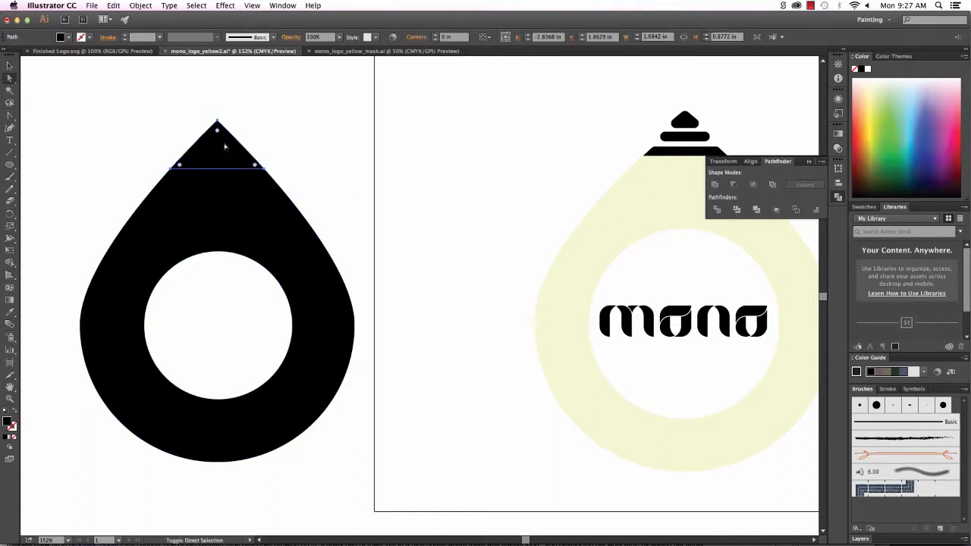
left_click(224, 147, "shift")
left_click_drag(220, 156, 220, 147)
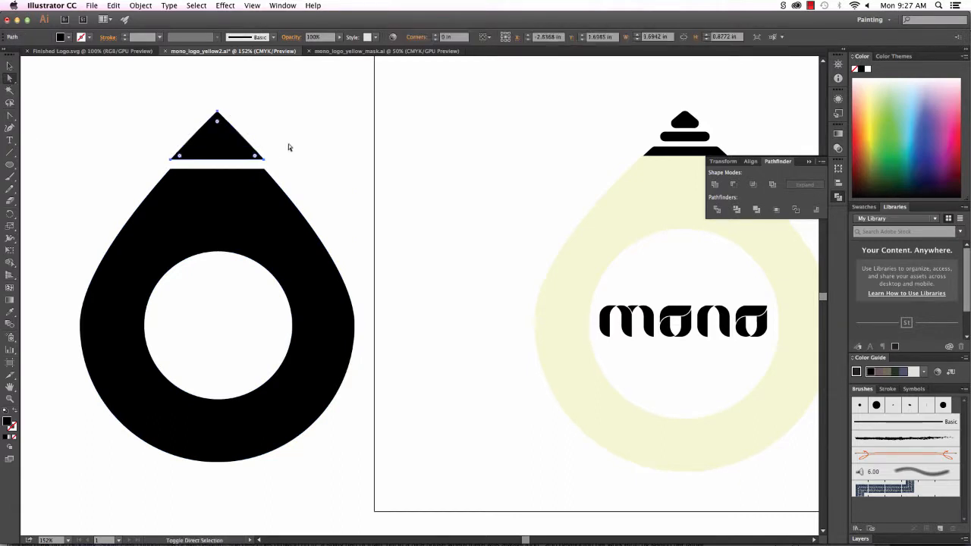
left_click_drag(113, 130, 643, 330)
key("super+z")
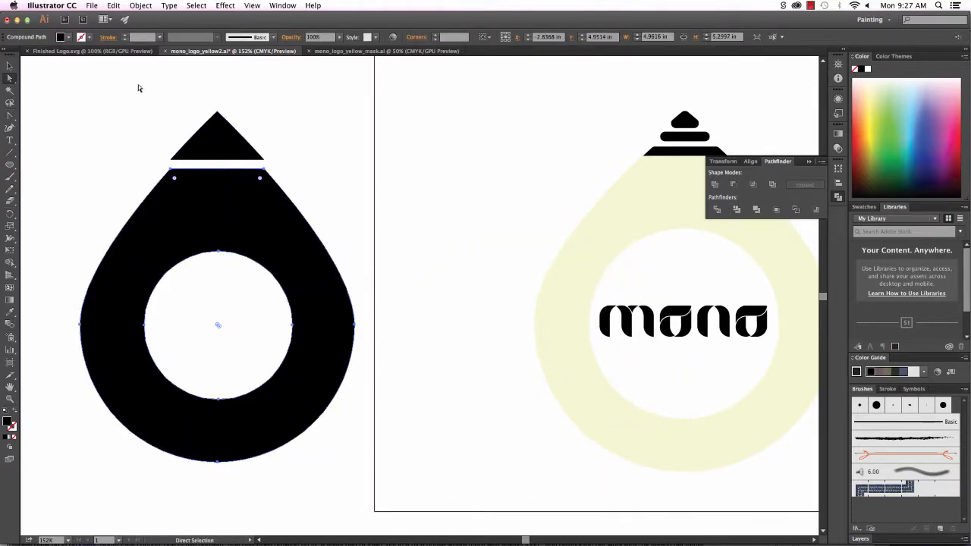
Move the whole divided teardrop drawing over the artboard beside the yellow logo.
left_click_drag(40, 74, 393, 494)
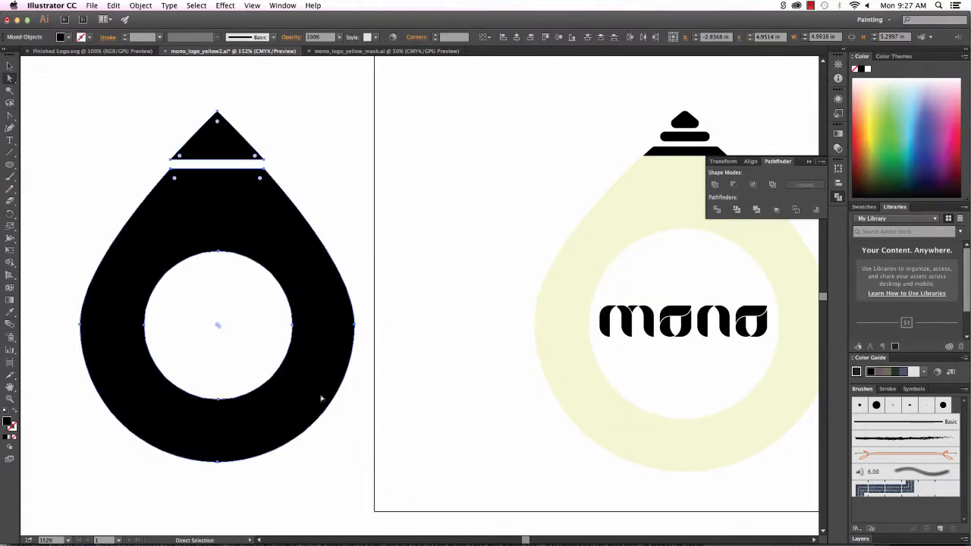
mouse_move(321, 398)
left_mouse_down()
mouse_move(710, 466)
mouse_move(480, 397)
mouse_move(328, 405)
left_mouse_up()
left_click(418, 386)
mouse_move(624, 341)
left_mouse_down()
mouse_move(398, 319)
mouse_move(395, 342)
left_mouse_up()
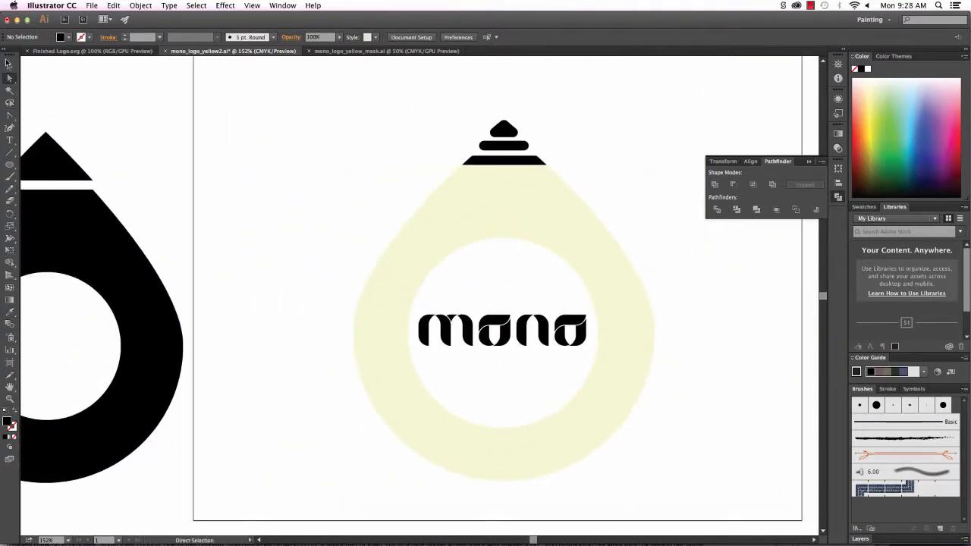
Open the Character panel, test the Alice font with the word 'alice', then delete it.
left_click(9, 65)
key("super+t")
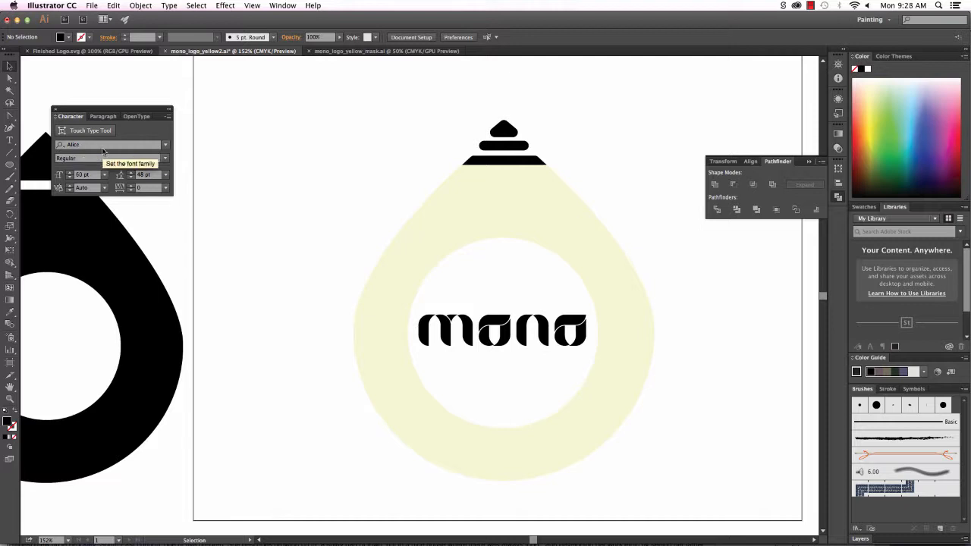
left_click(9, 140)
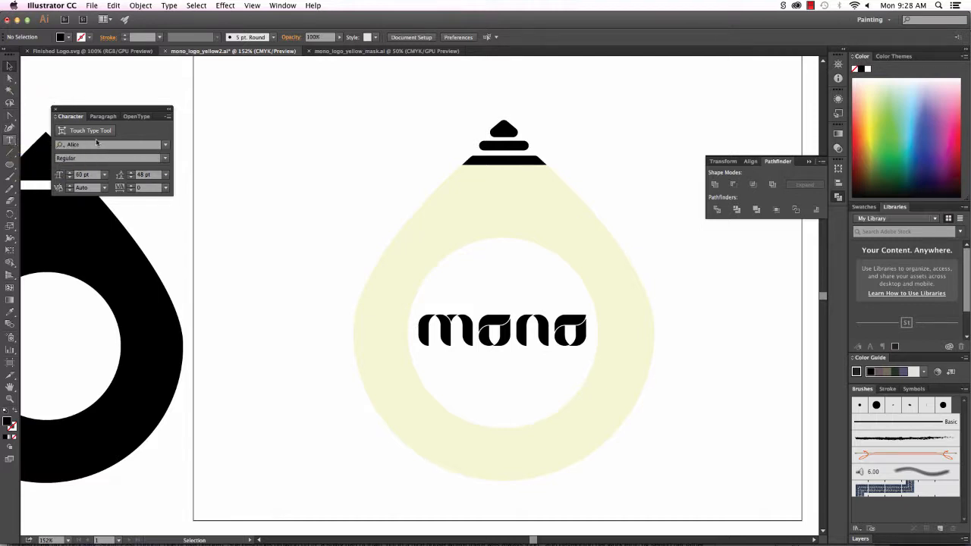
left_click_drag(216, 122, 373, 225)
type("alice")
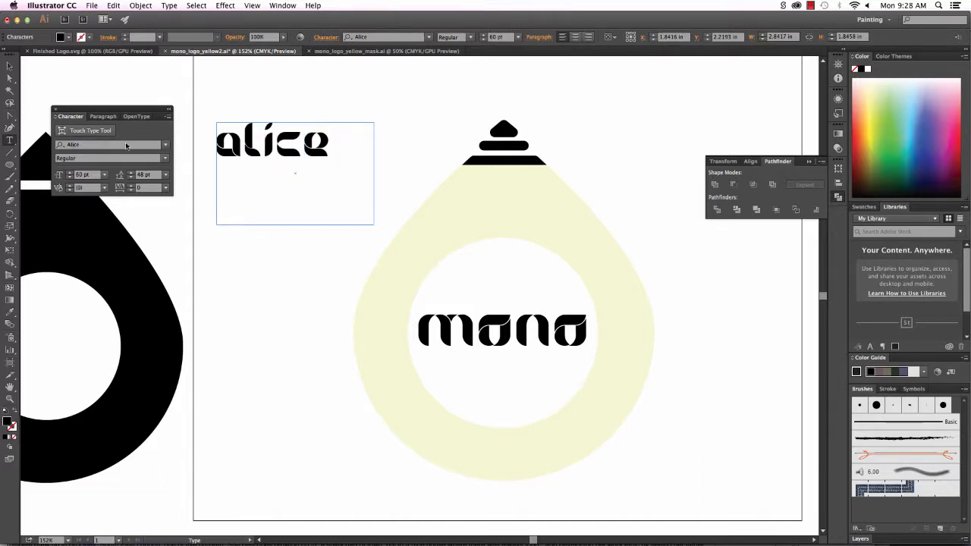
left_click_drag(344, 146, 211, 151)
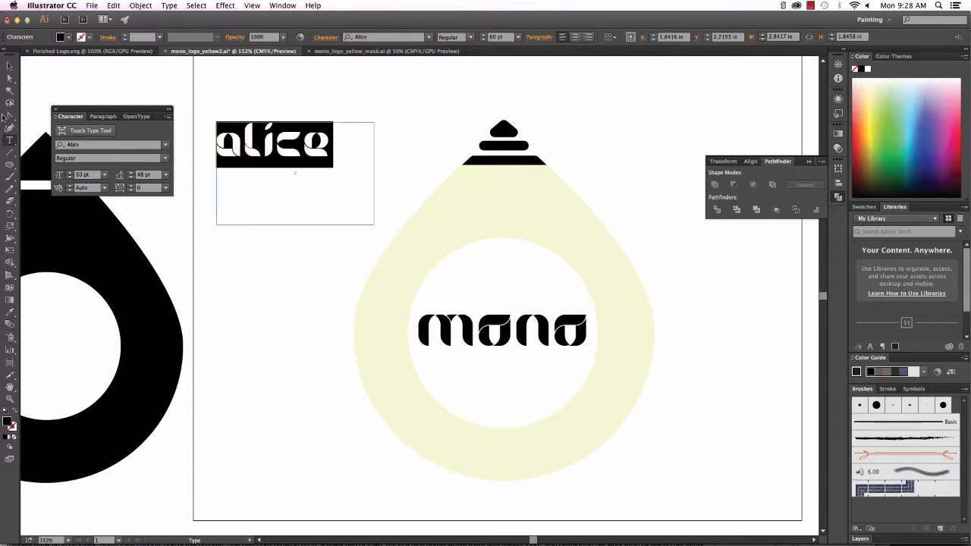
left_click(9, 66)
key("Delete")
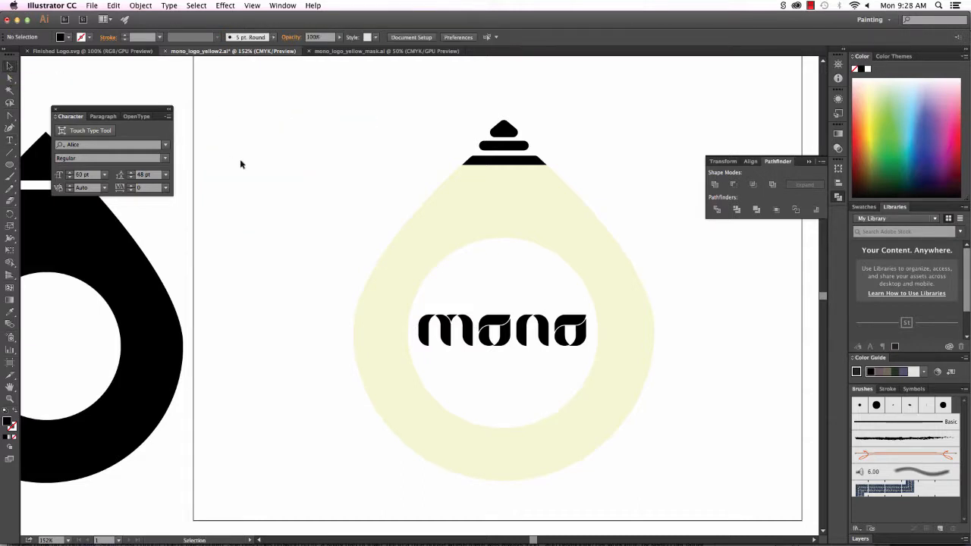
Select the teardrop, base bar and dome of the logo in turn, then deselect.
left_click(484, 195)
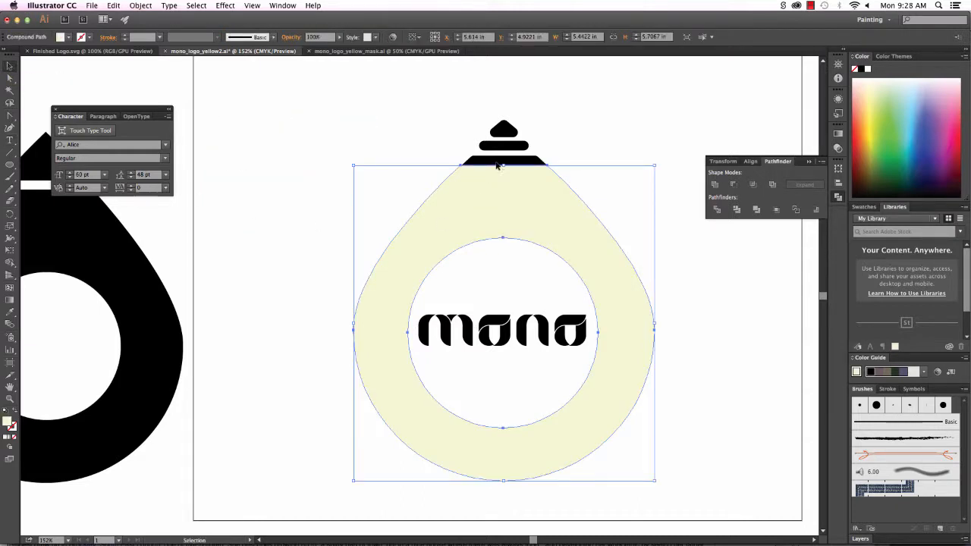
left_click(500, 158)
left_click(510, 130)
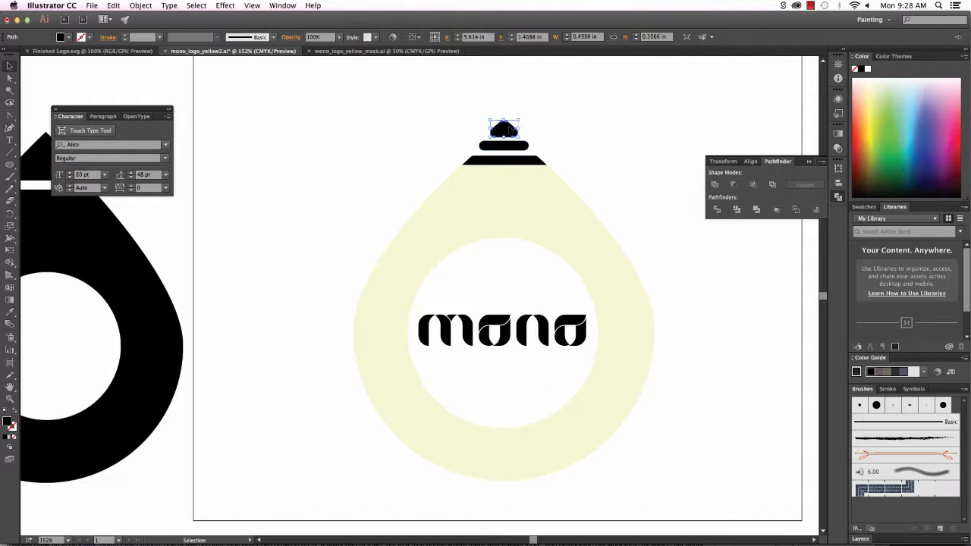
left_click(355, 154)
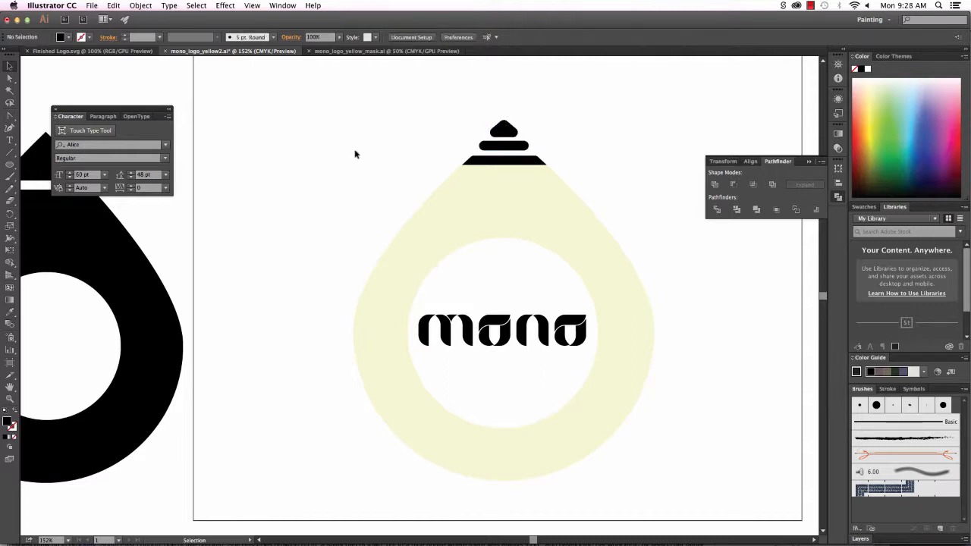
Select the orange artwork in mono_logo_yellow_mask.ai, then return to After Effects.
left_click(383, 51)
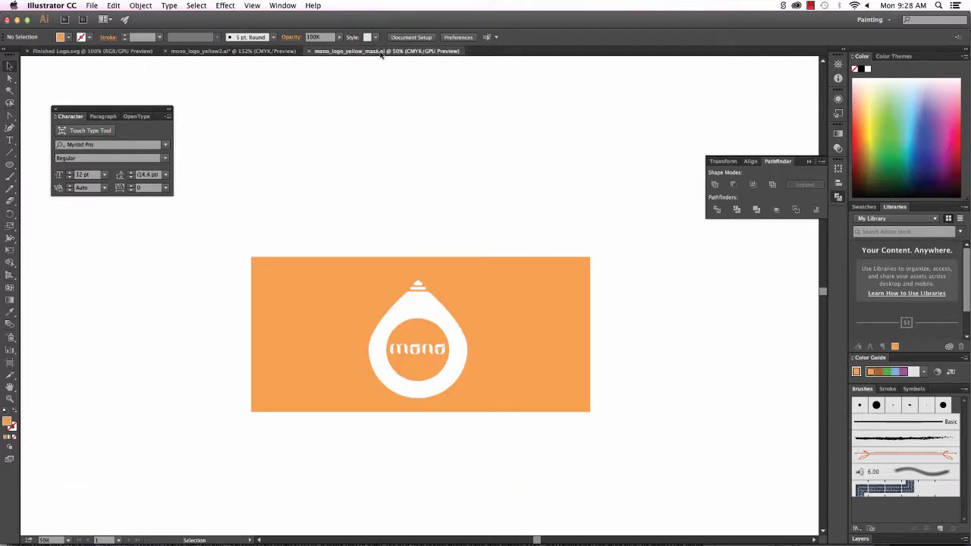
left_click(539, 362)
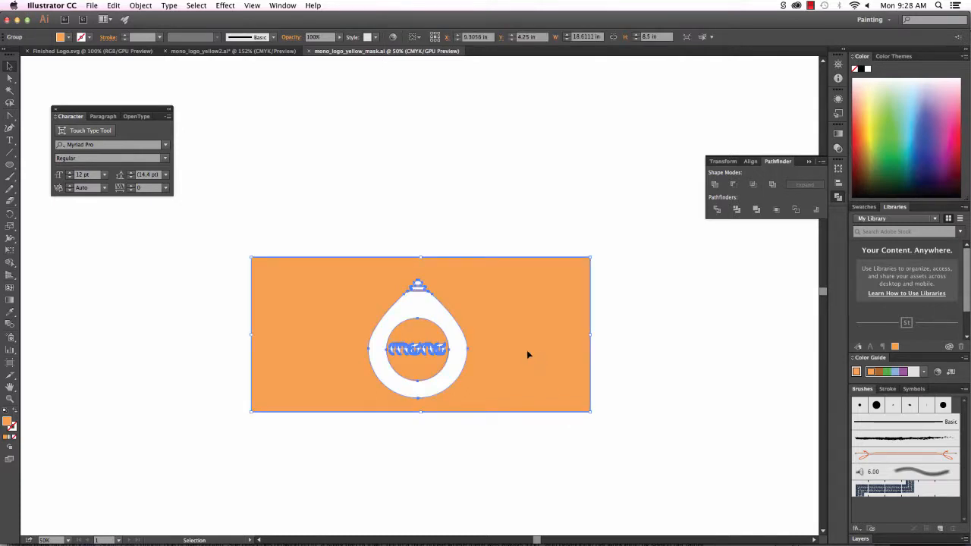
key("super+Tab")
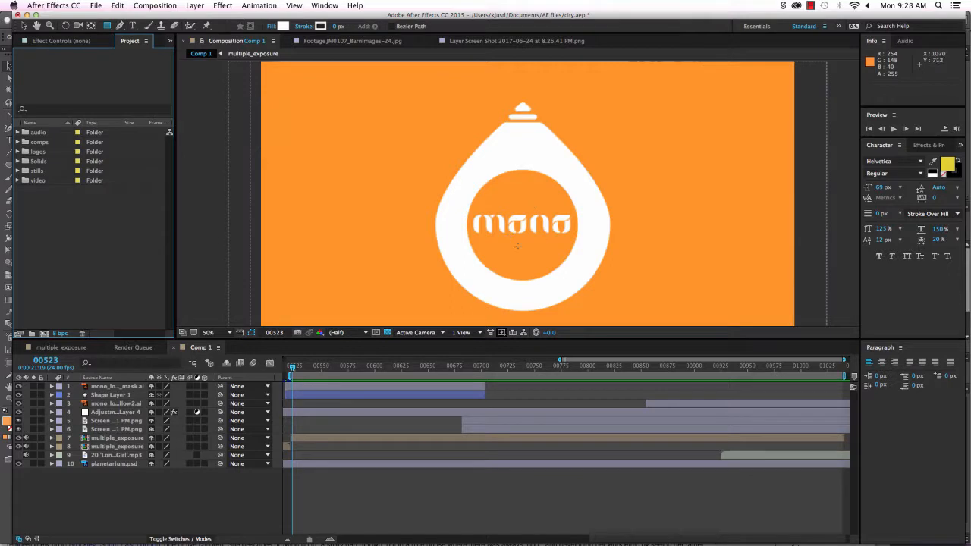
Open the mono_logo_yellow_mask layer in the Layer viewer, then return to Comp 1 at a later frame.
left_click(113, 386)
double_click(111, 387)
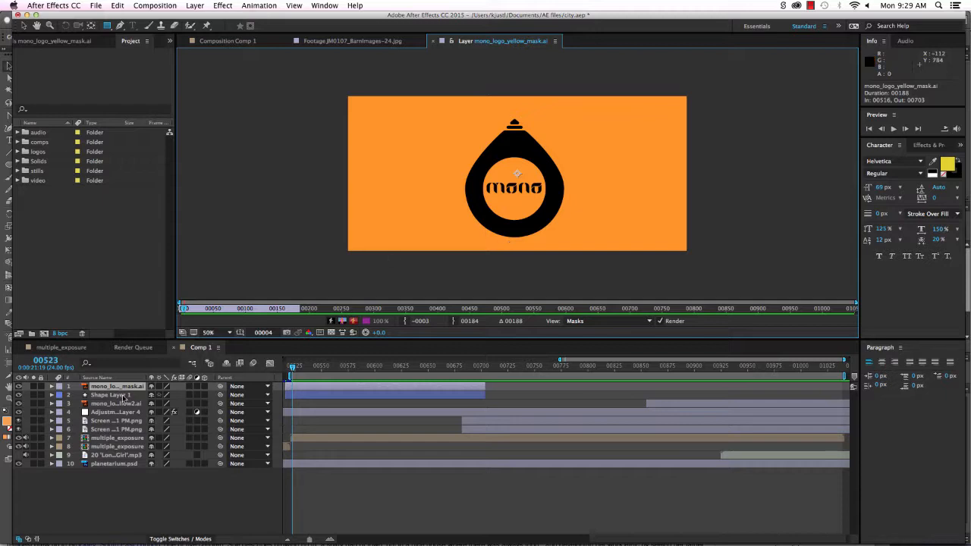
left_click(316, 43)
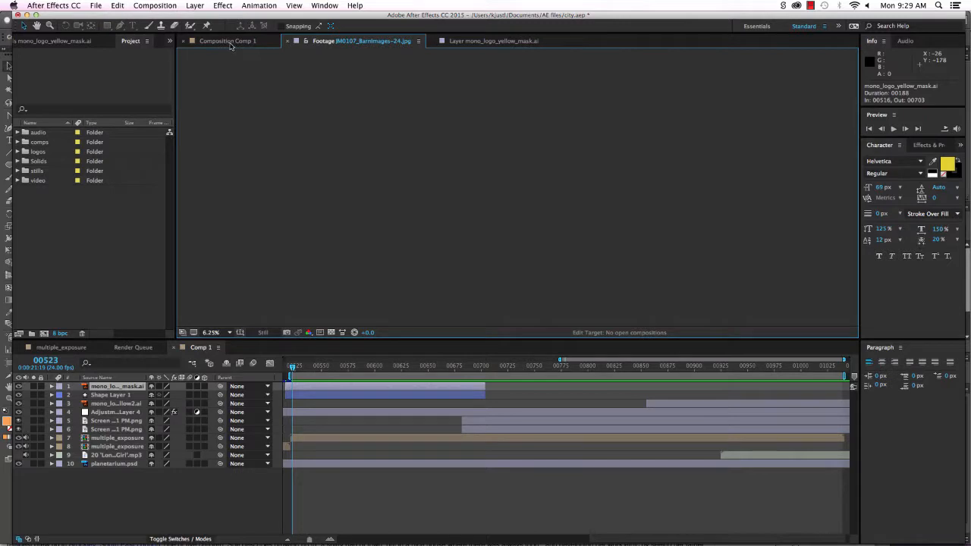
left_click(230, 44)
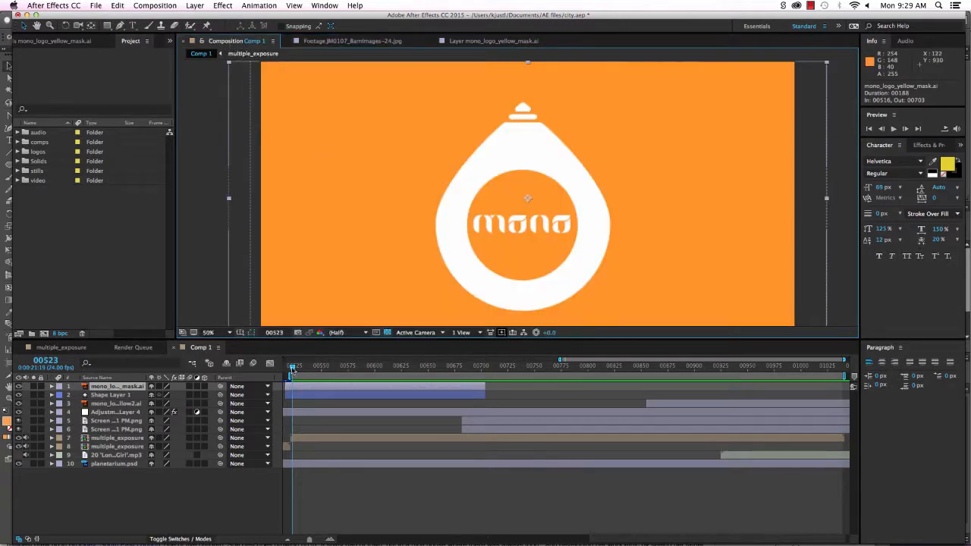
left_click_drag(293, 369, 363, 371)
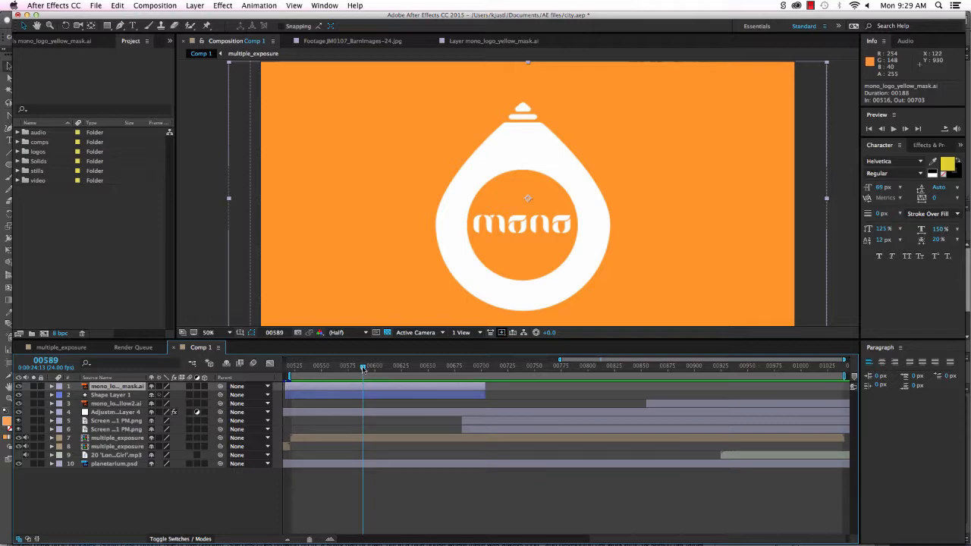
left_click(114, 508)
left_click(335, 392)
left_click_drag(363, 370, 468, 378)
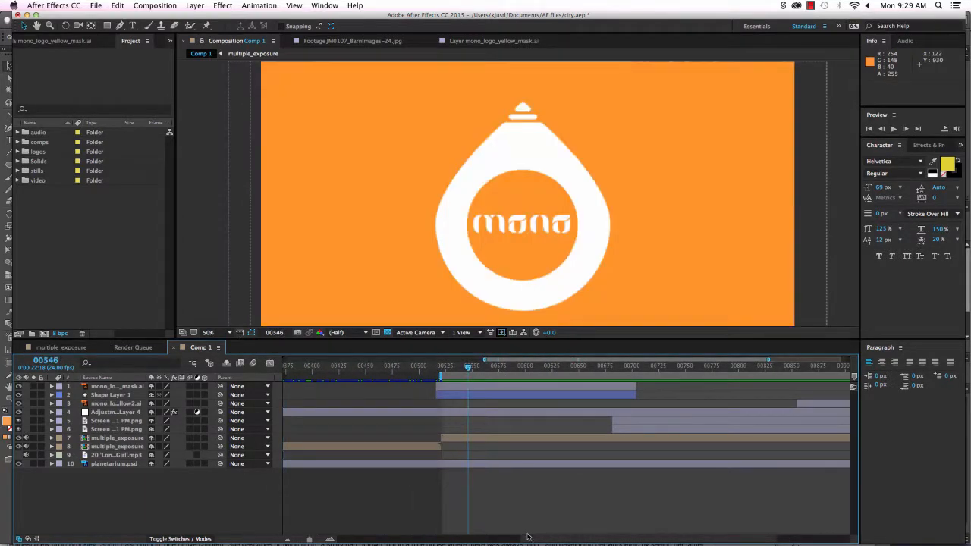
left_click_drag(528, 540, 598, 536)
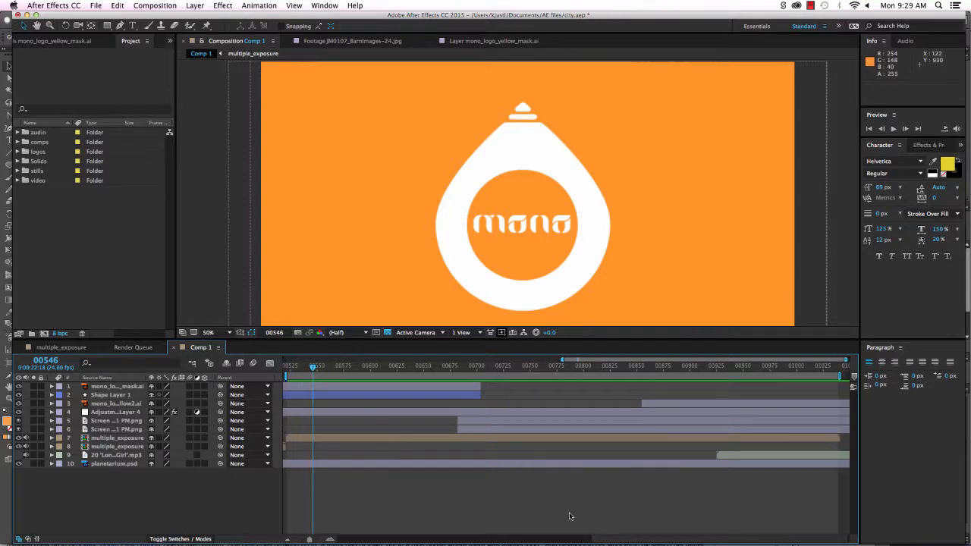
Hide Shape Layer 1 and preview the city footage inside the teardrop around frames 00531–00546.
left_click(106, 395)
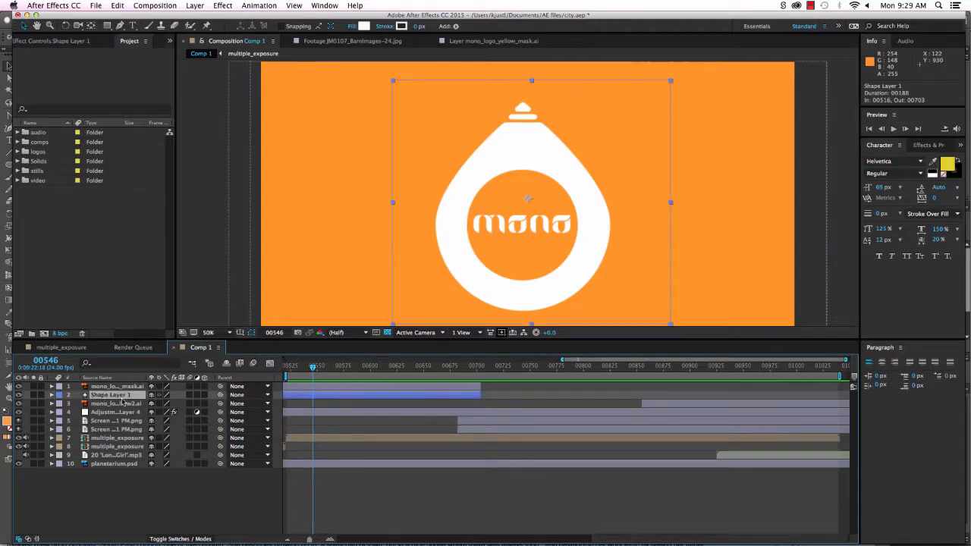
left_click(19, 395)
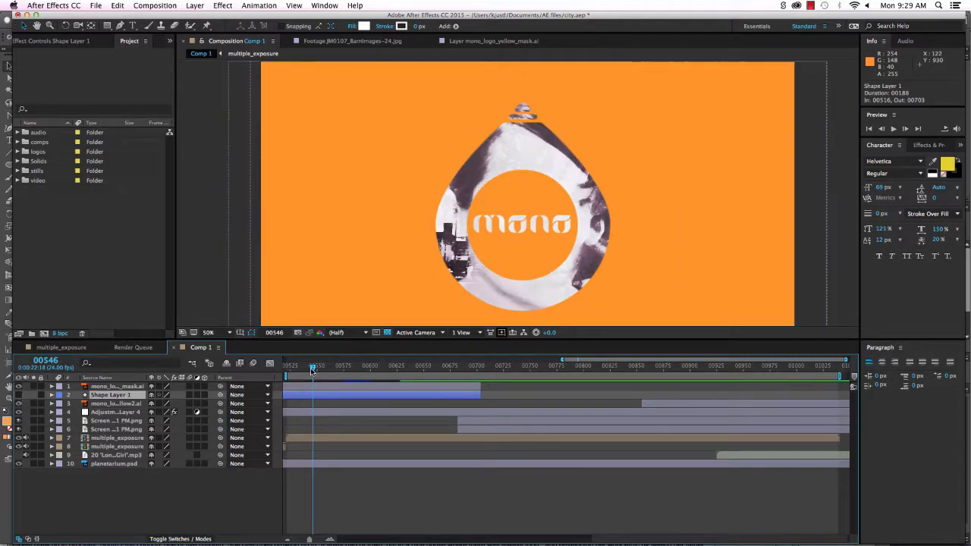
left_click_drag(312, 367, 271, 368)
key("space")
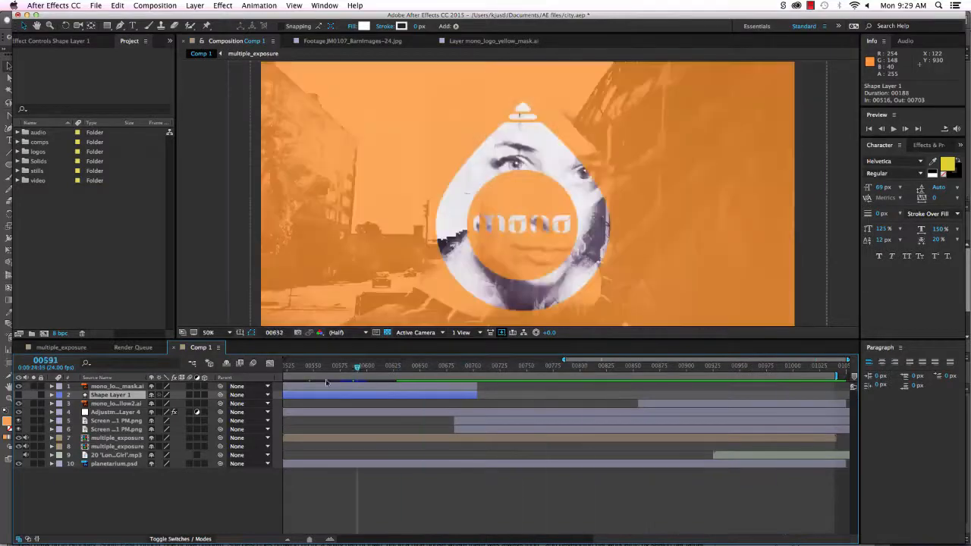
left_click_drag(483, 390, 483, 392)
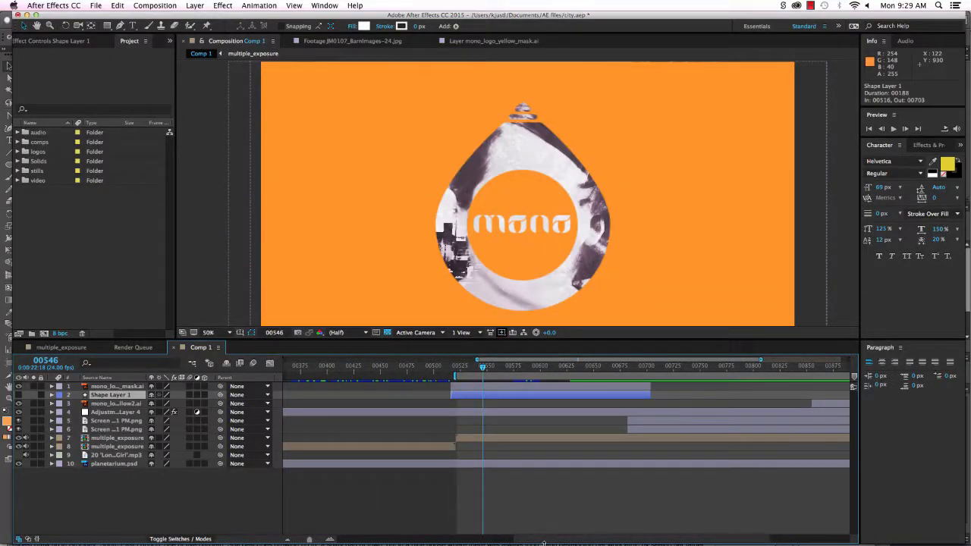
left_click_drag(544, 542, 623, 537)
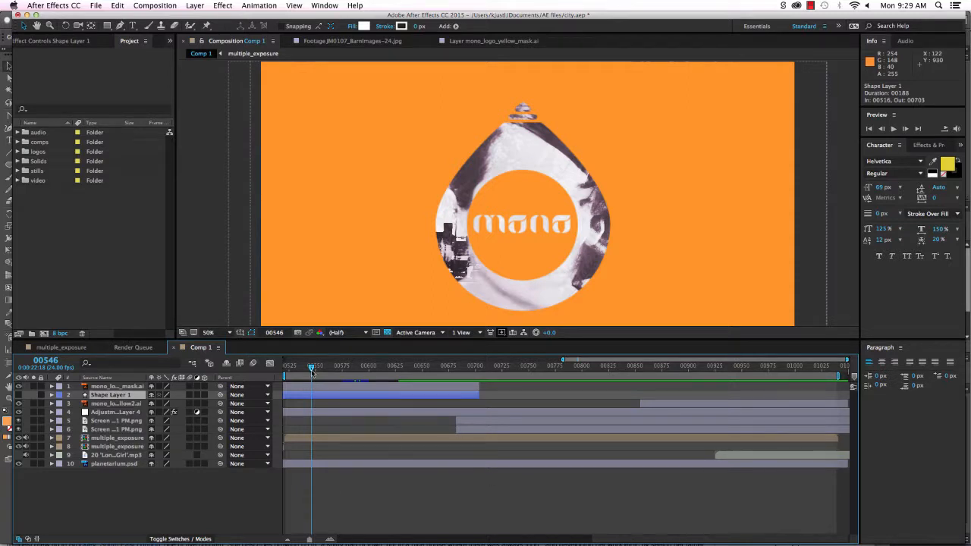
left_click_drag(311, 371, 299, 370)
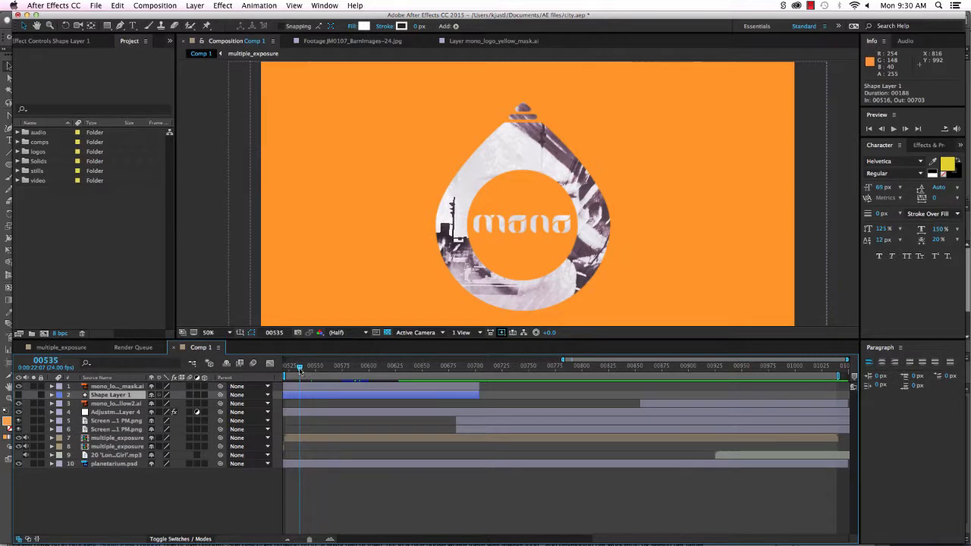
left_click_drag(300, 370, 294, 369)
Preview the footage-filled logo, scrub through it, then make Shape Layer 1 visible again.
key("space")
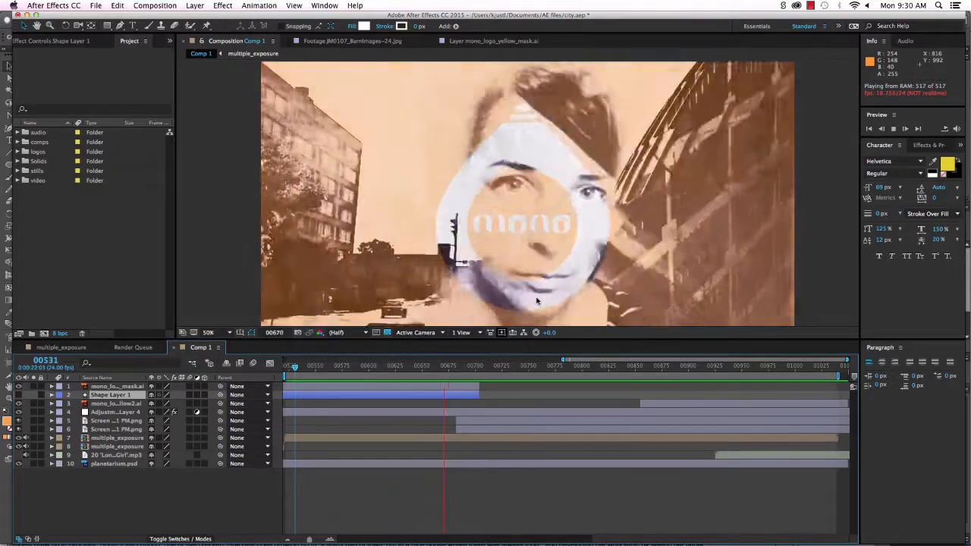
left_click(311, 367)
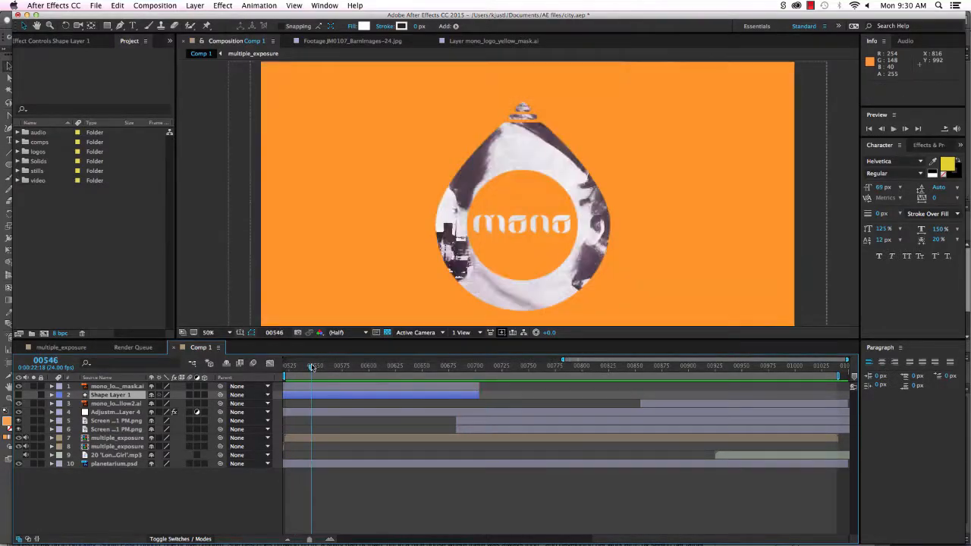
left_click_drag(311, 367, 440, 376)
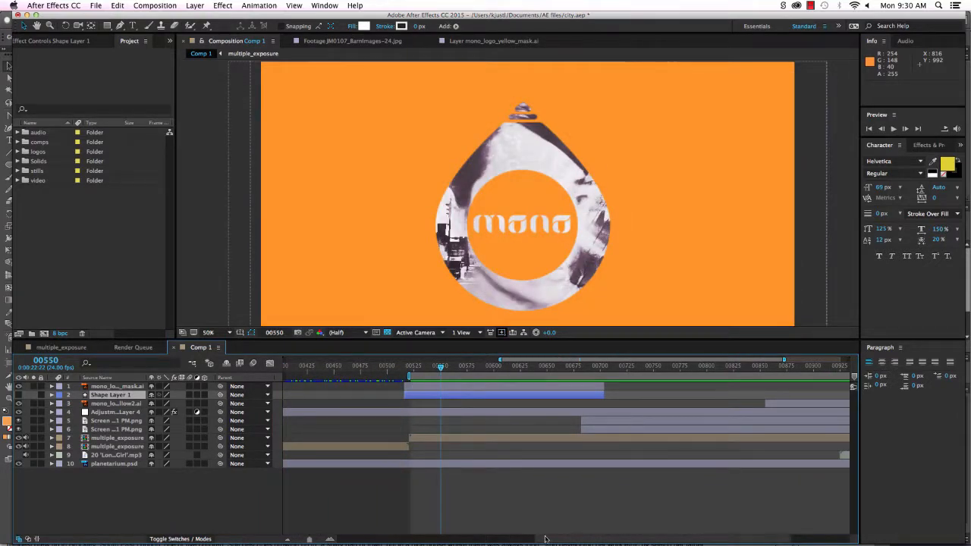
left_click_drag(545, 538, 602, 540)
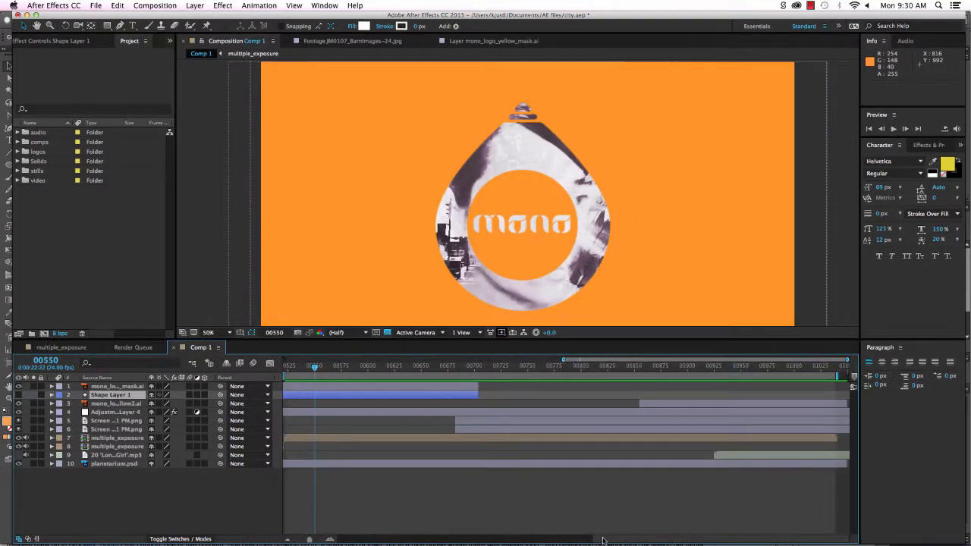
left_click(19, 395)
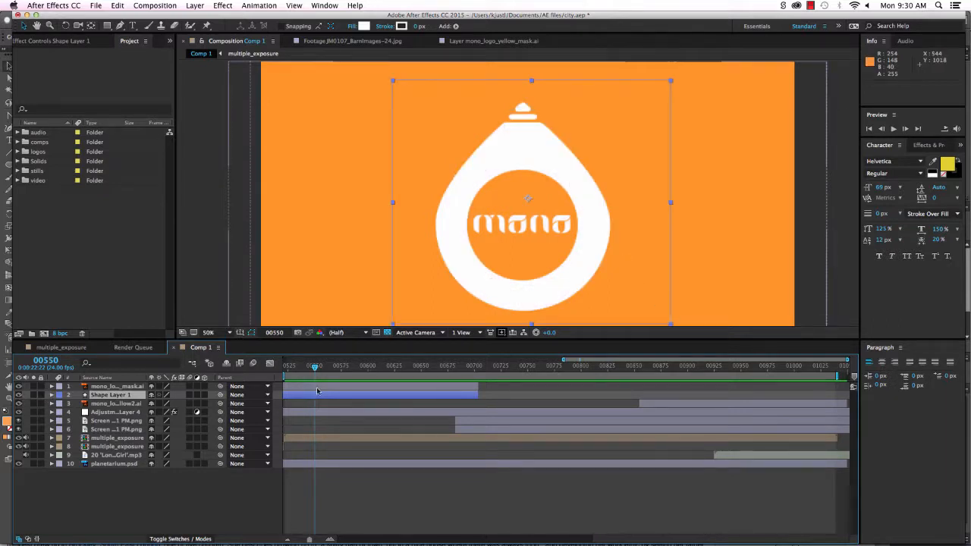
Select mono_logo_yellow_mask, show its keyframes, and scrub from about 00550 to 00699 through its opacity fade.
left_click(73, 387)
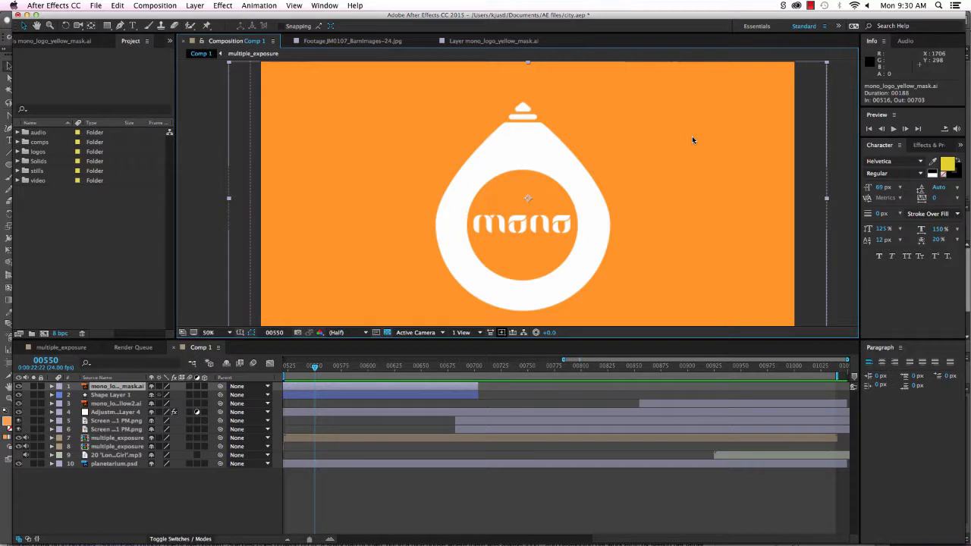
left_click(51, 386)
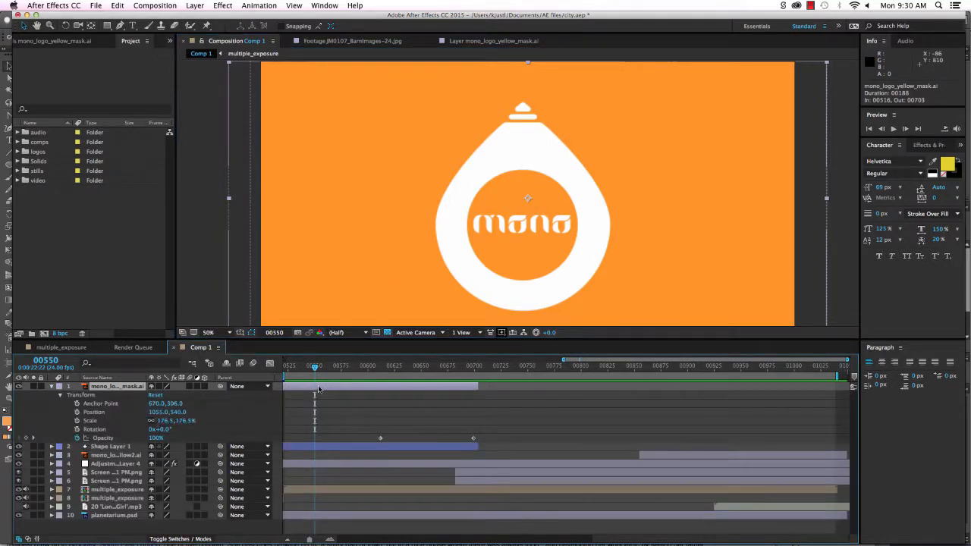
left_click_drag(315, 368, 377, 382)
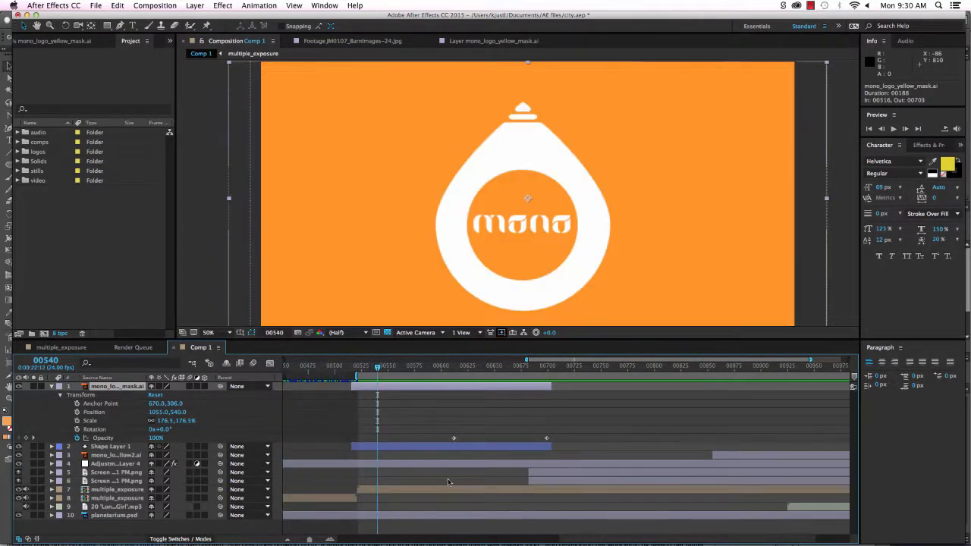
left_click_drag(574, 538, 608, 541)
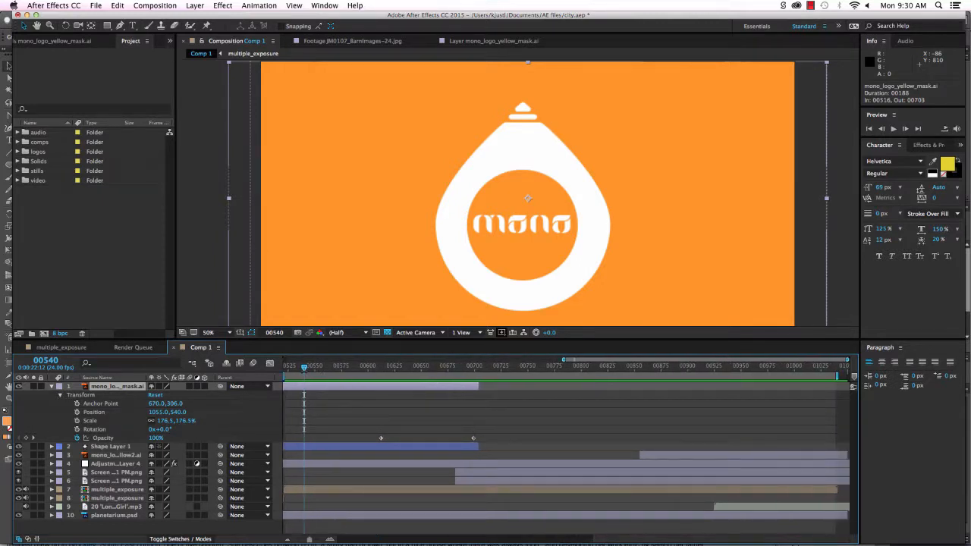
left_click_drag(304, 369, 473, 385)
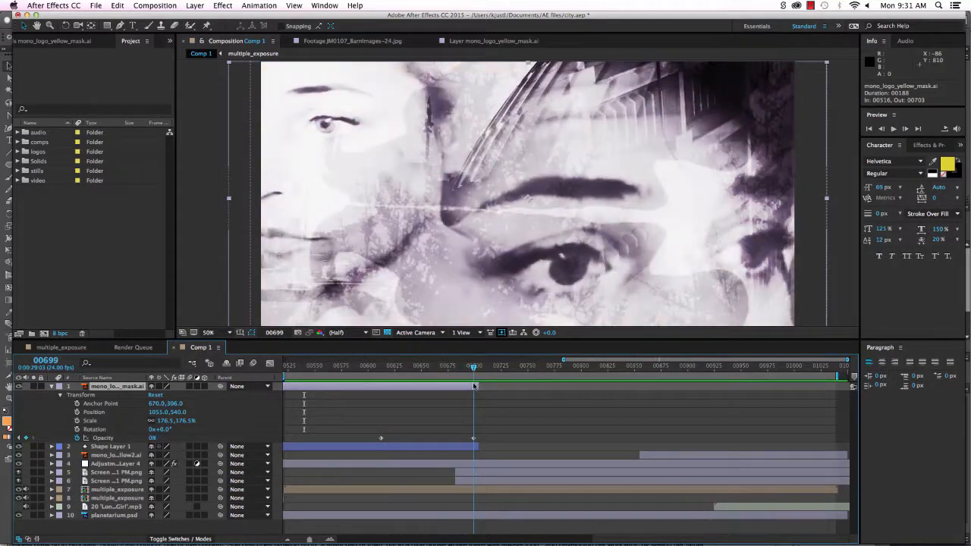
Collapse the logo layer, expand and select Shape Layer 1, and scrub across its Opacity keyframes.
left_click(52, 386)
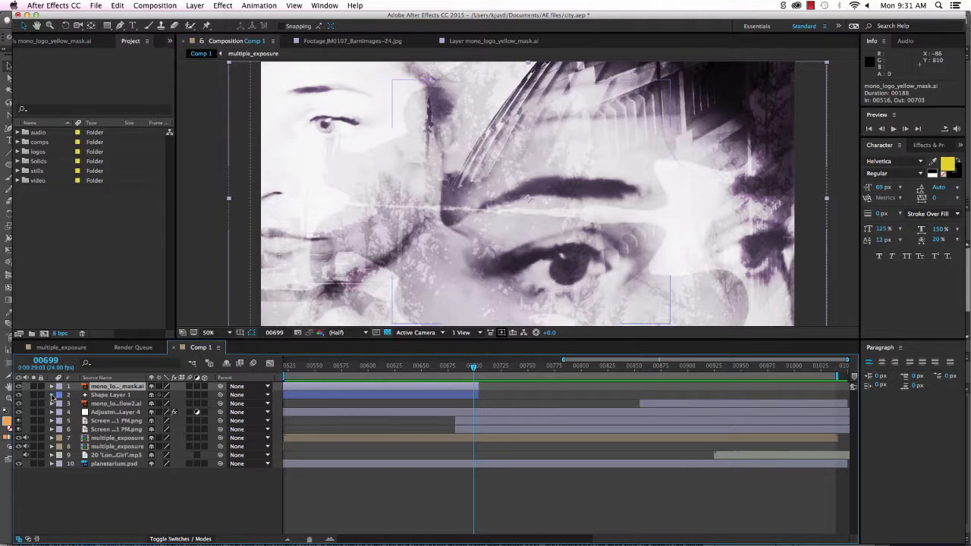
left_click(51, 395)
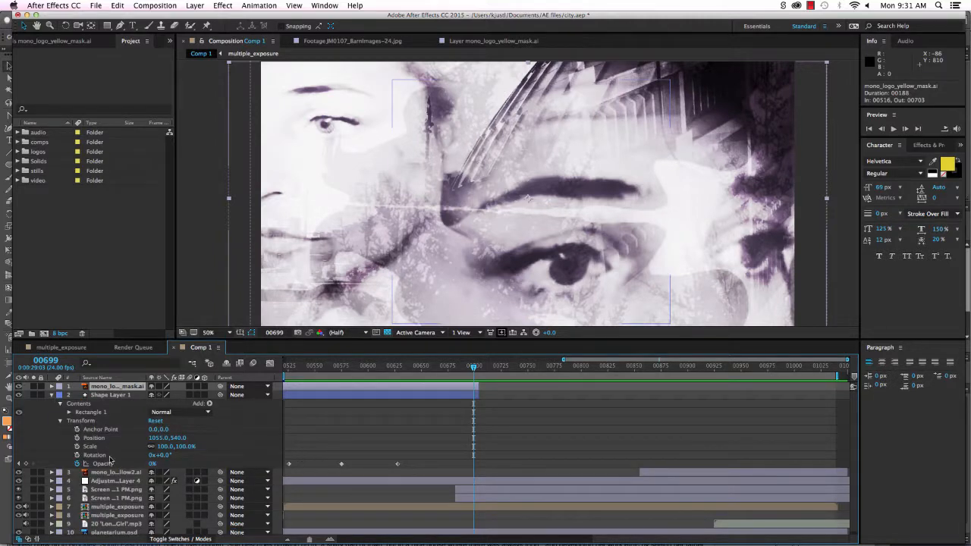
left_click(116, 396)
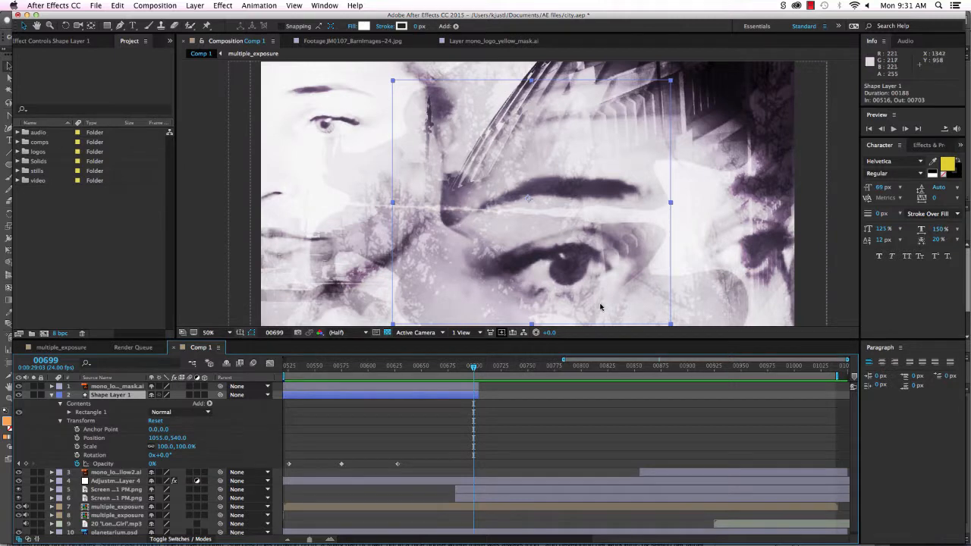
left_click_drag(473, 367, 427, 390)
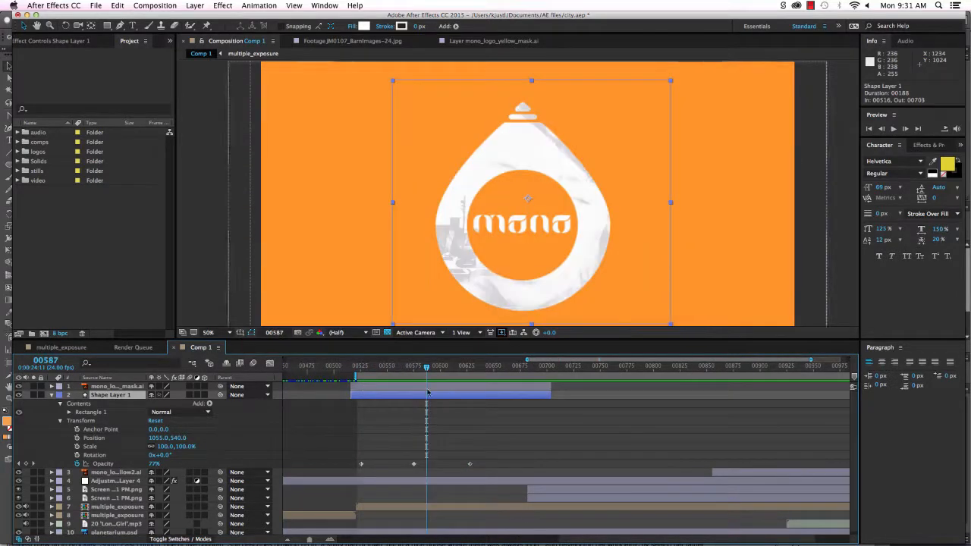
left_click_drag(563, 540, 599, 538)
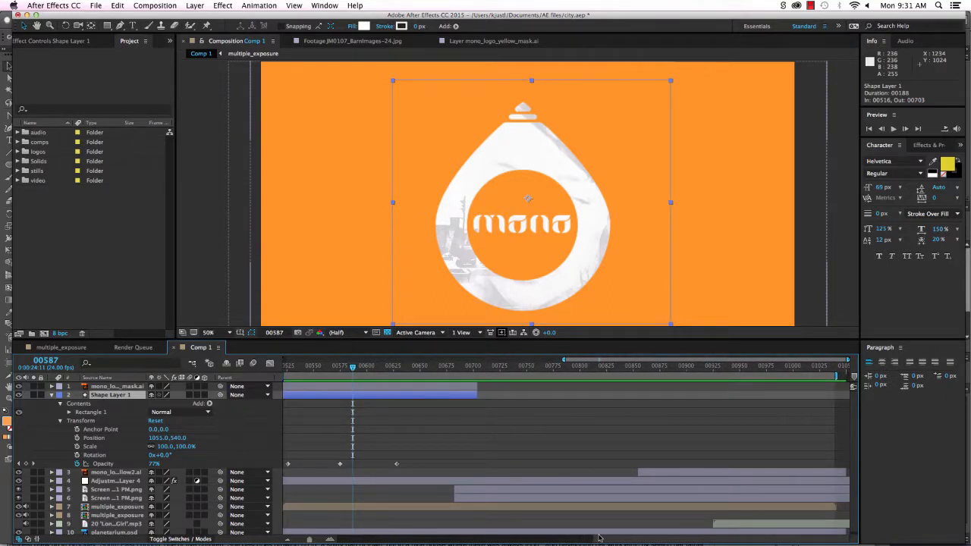
left_click_drag(353, 369, 525, 409)
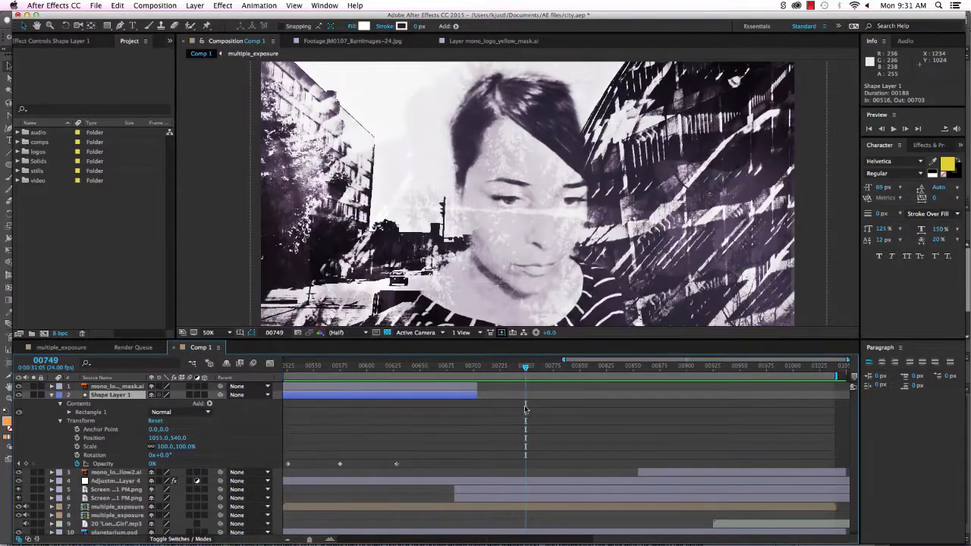
Collapse Shape Layer 1, scrub forward through the face and city footage, and peek into the audio folder.
left_click(50, 395)
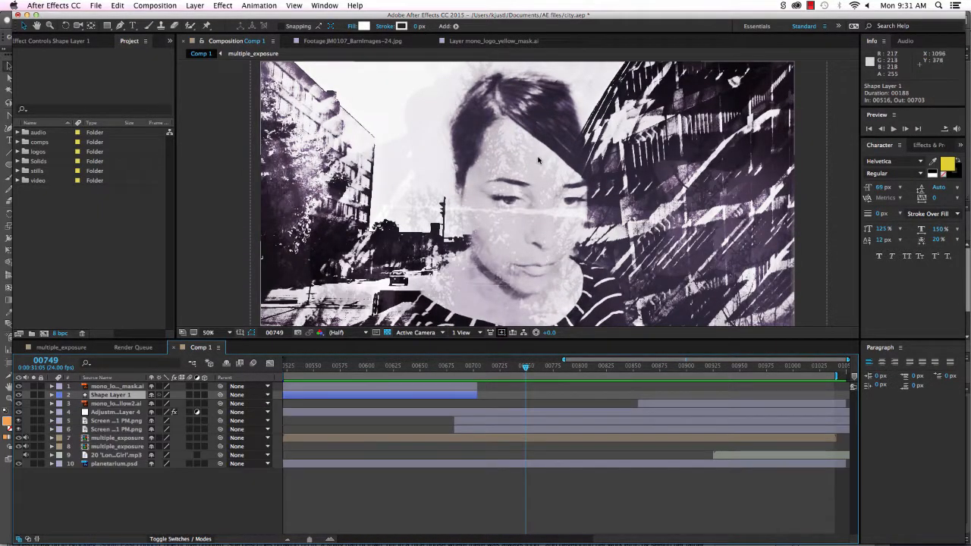
left_click_drag(525, 369, 526, 391)
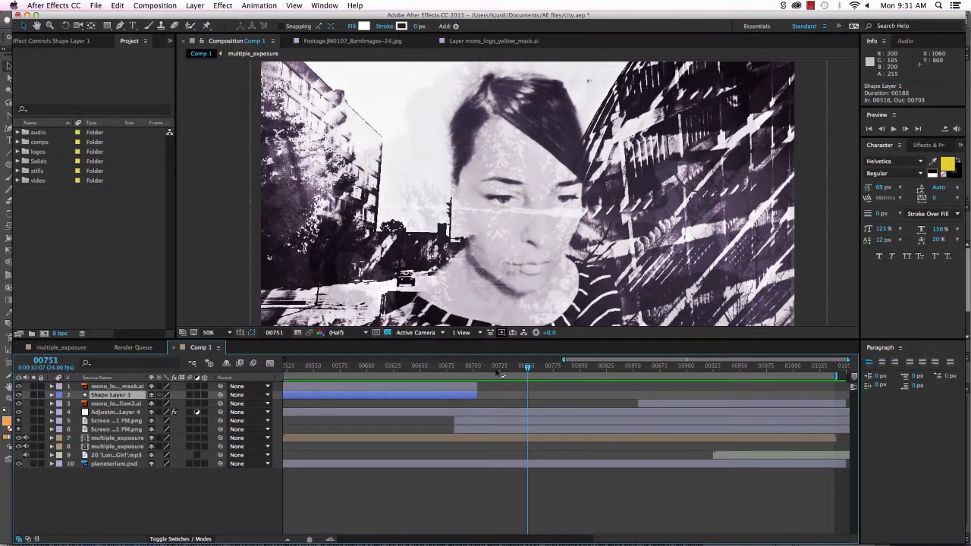
left_click(40, 133)
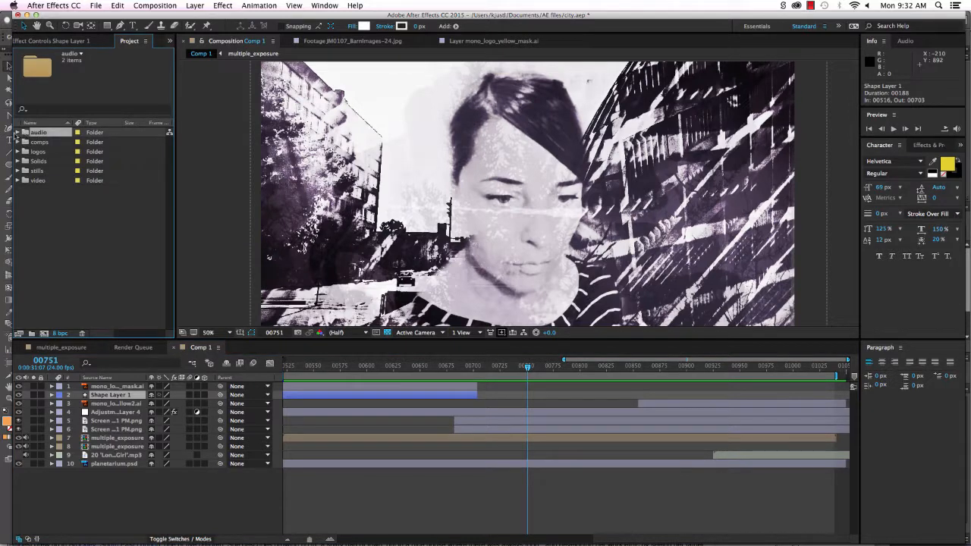
left_click(18, 133)
Expand the comps folder to list Comp 1 and multiple_exposure, then expand Adjustment Layer 4.
left_click(18, 133)
left_click(18, 143)
left_click(18, 143)
left_click(17, 143)
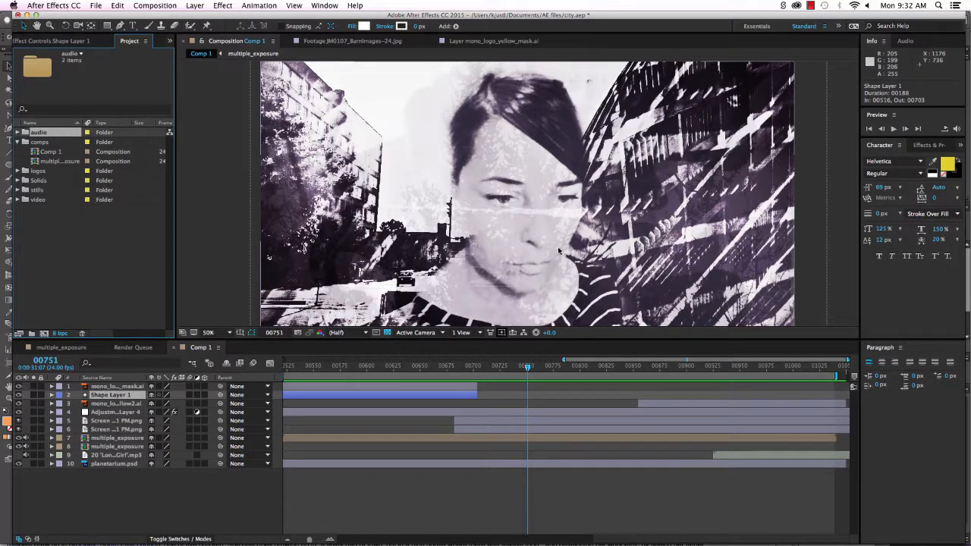
left_click(51, 412)
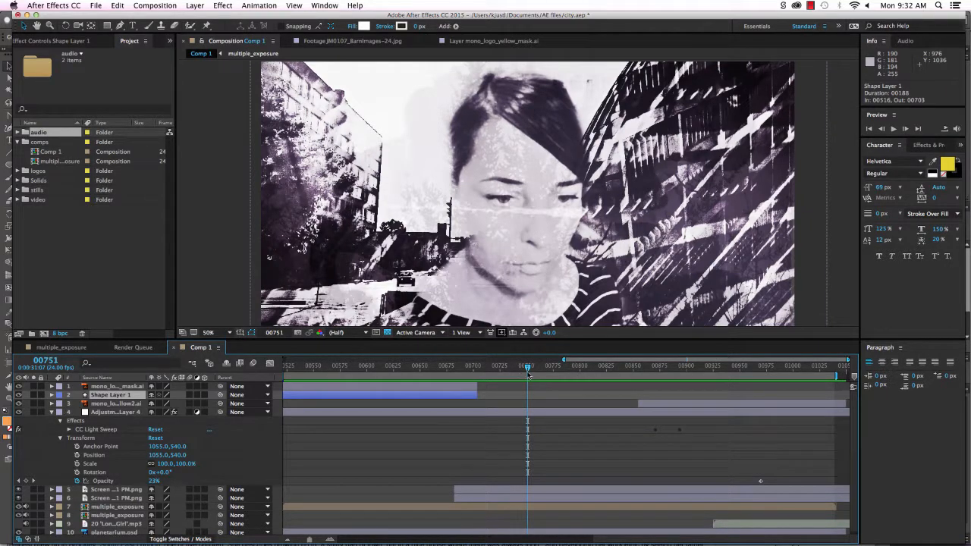
Scrub back through the CC Light Sweep, then collapse Adjustment Layer 4 and comps, and expand logos.
left_click_drag(529, 368, 308, 372)
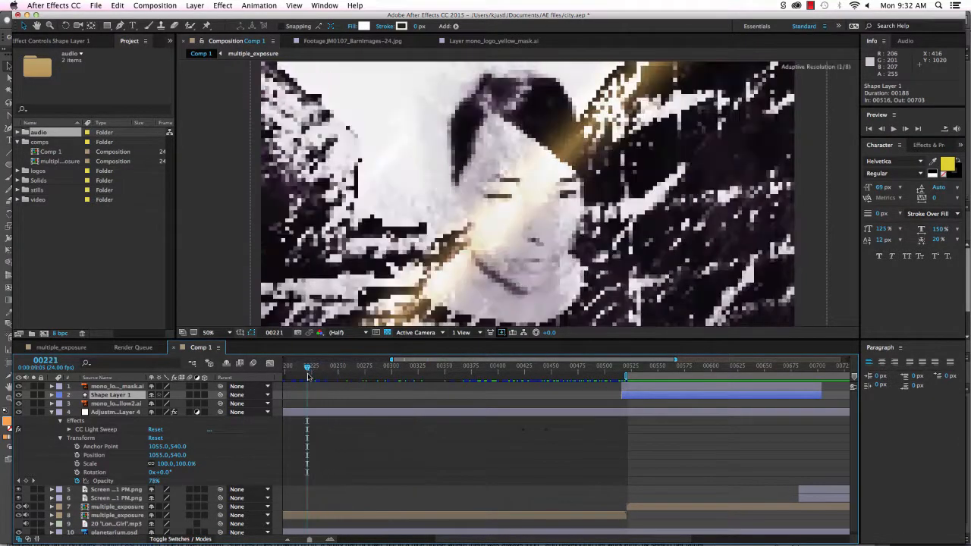
left_click(52, 411)
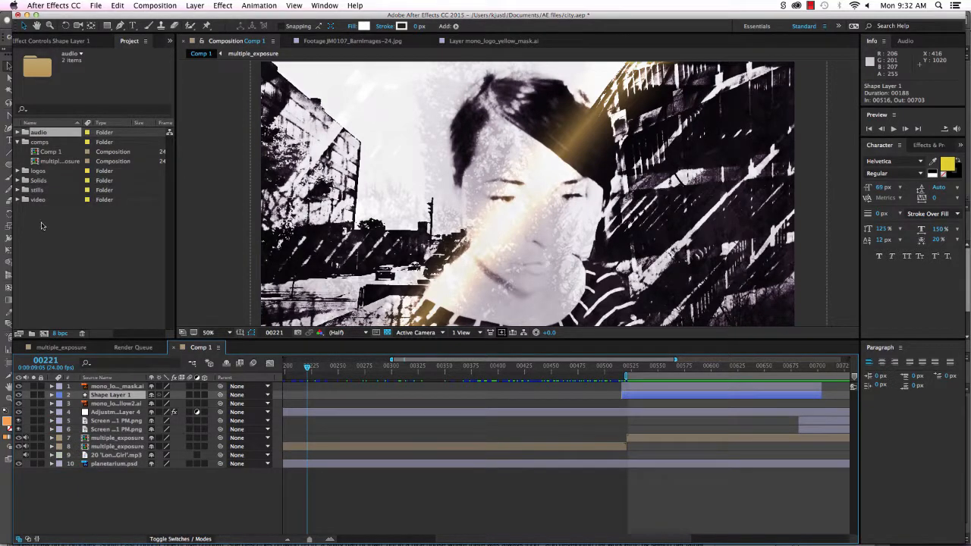
left_click(20, 143)
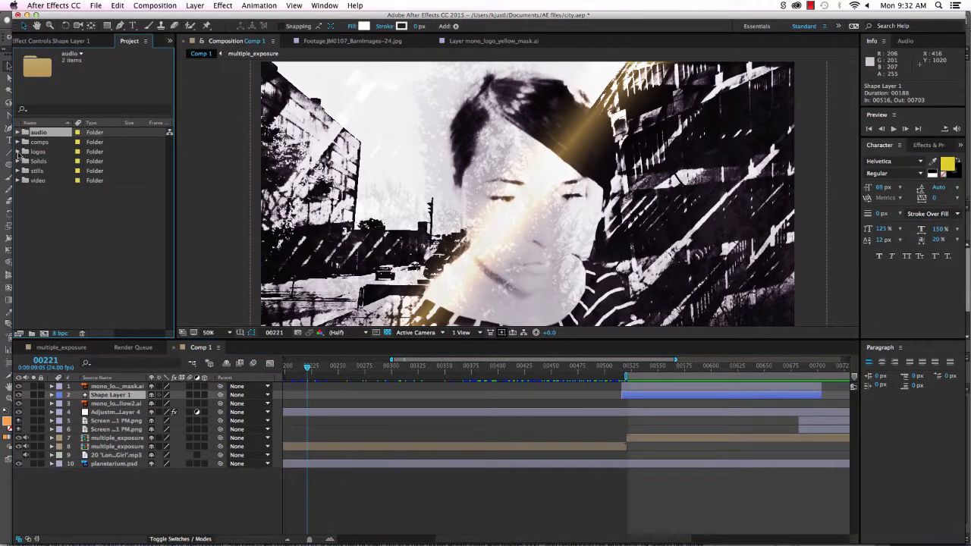
left_click(18, 152)
View mono_logo_yellow_mask.ai, mono_logo_yellow.ai and mono_logo_yellow2.ai enlarged in the Footage viewer.
double_click(55, 163)
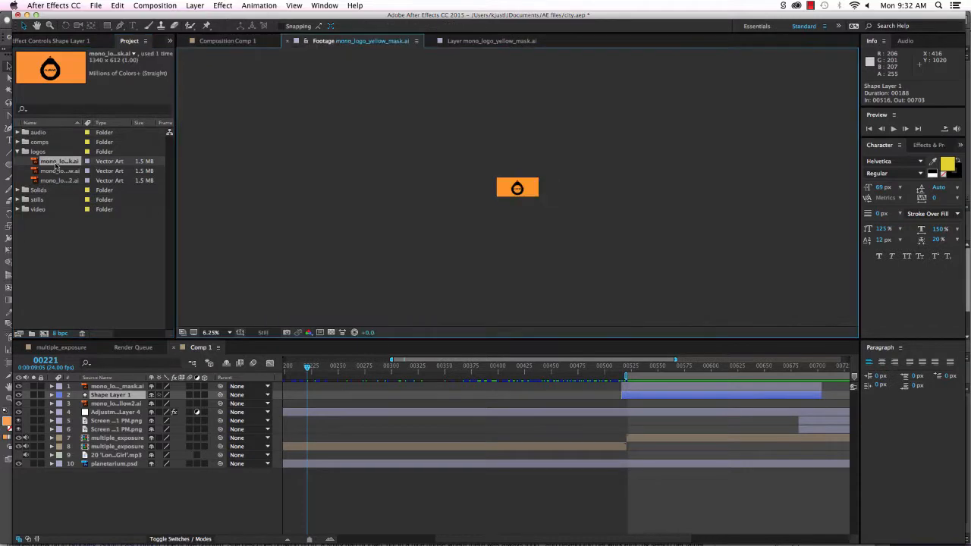
key("period")
key("period")
key("period")
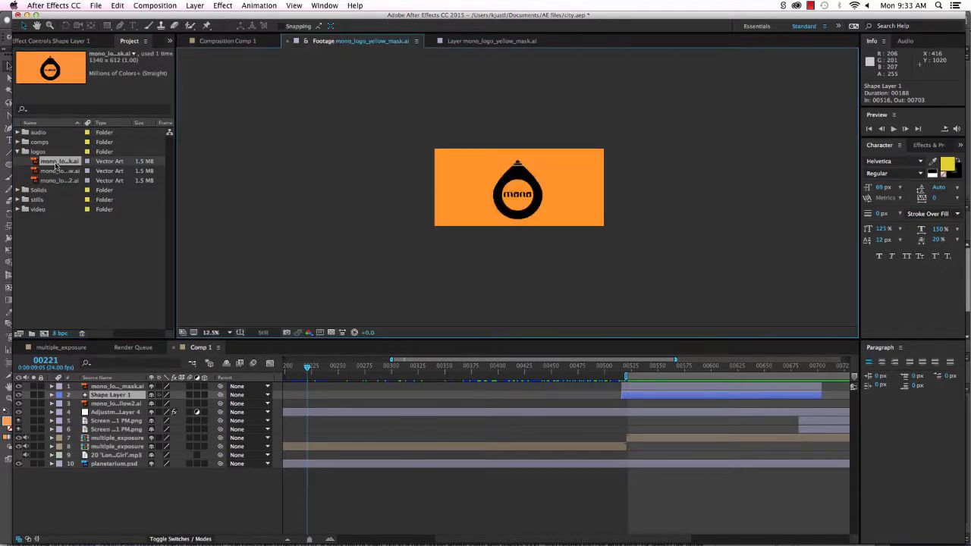
double_click(55, 172)
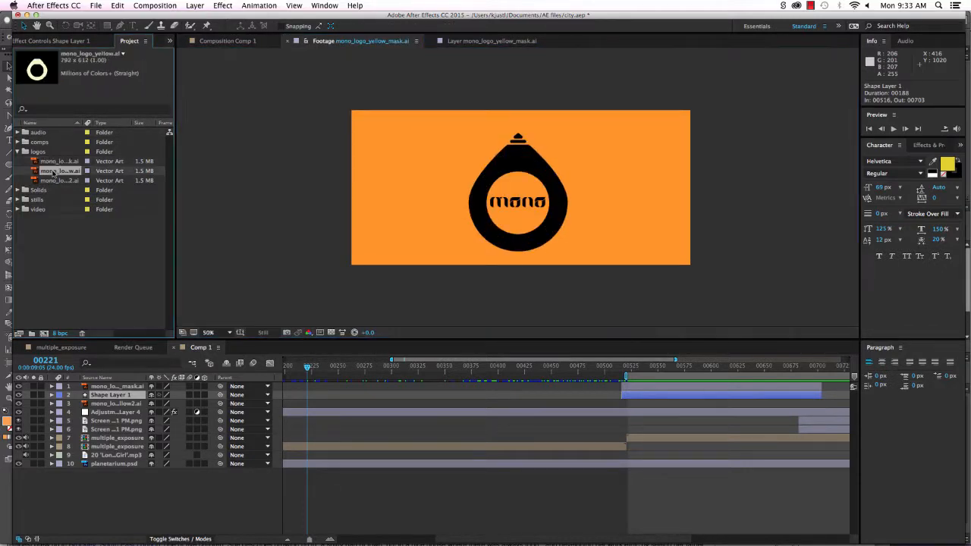
key("period")
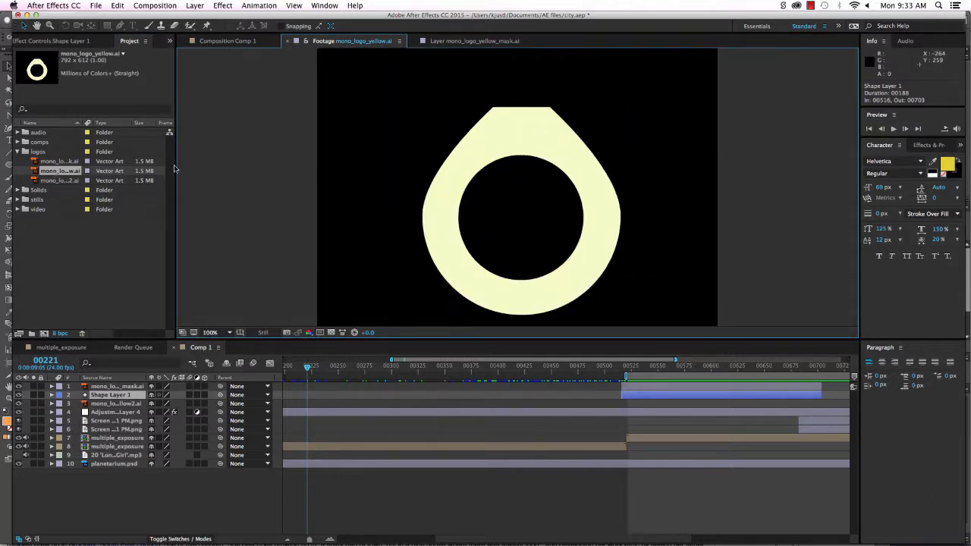
double_click(68, 182)
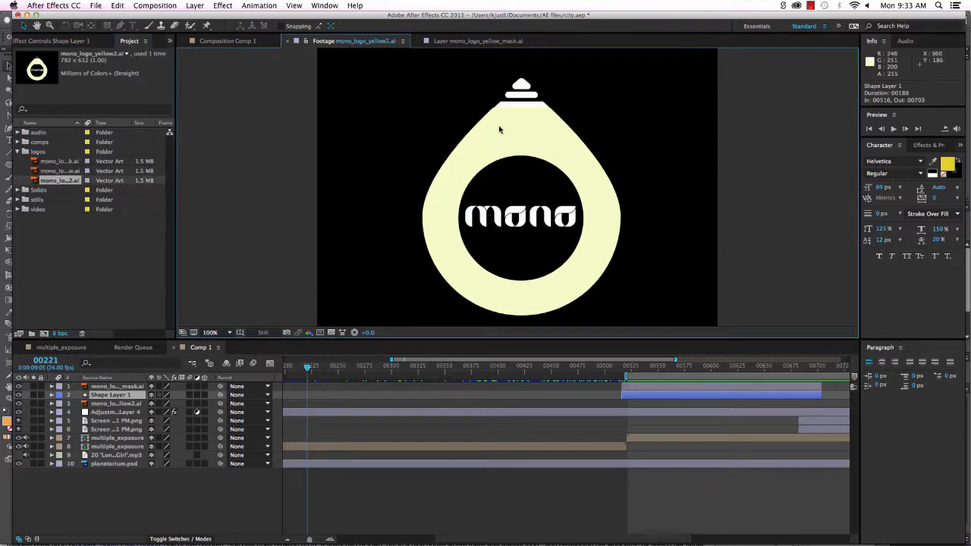
double_click(62, 171)
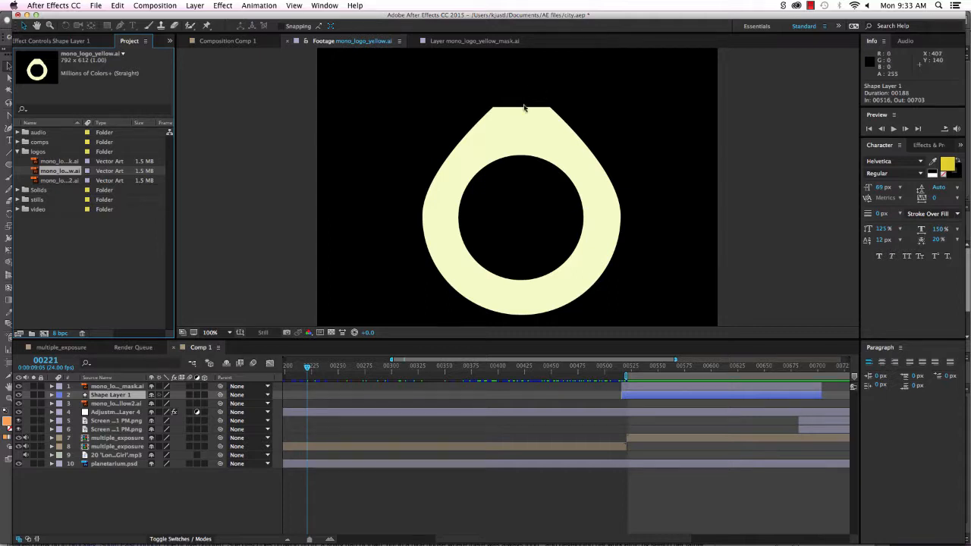
Collapse logos, glance at the Solids folder, and open brutalist.psd from the stills folder.
left_click(17, 151)
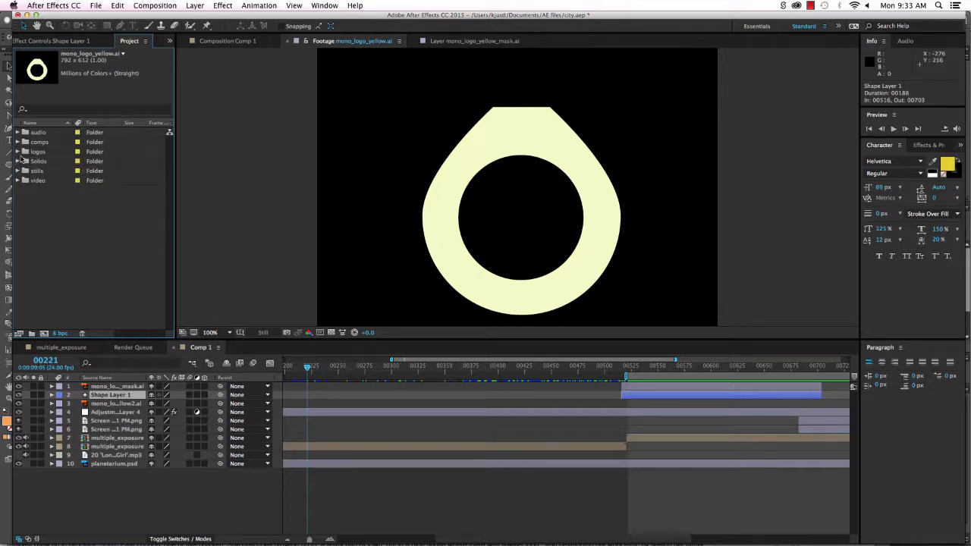
left_click(17, 161)
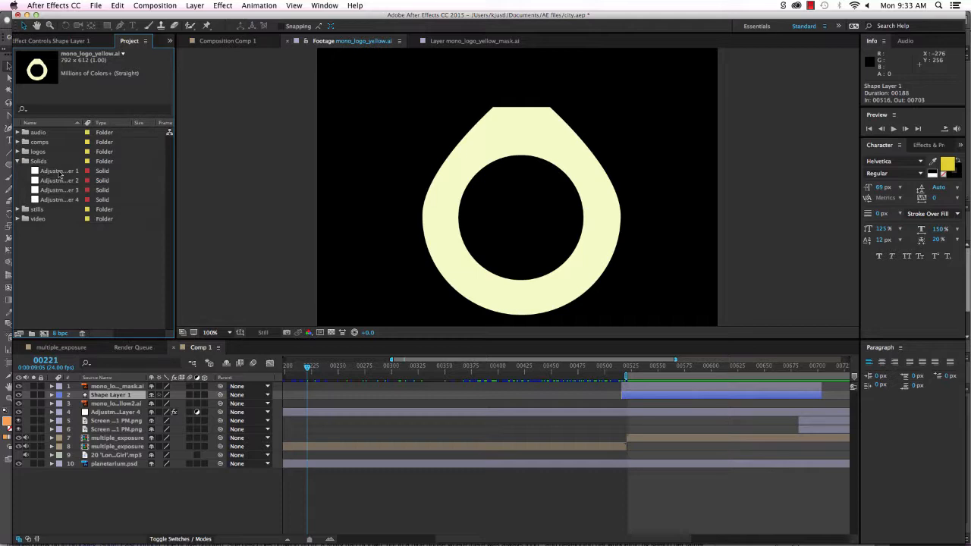
left_click(16, 161)
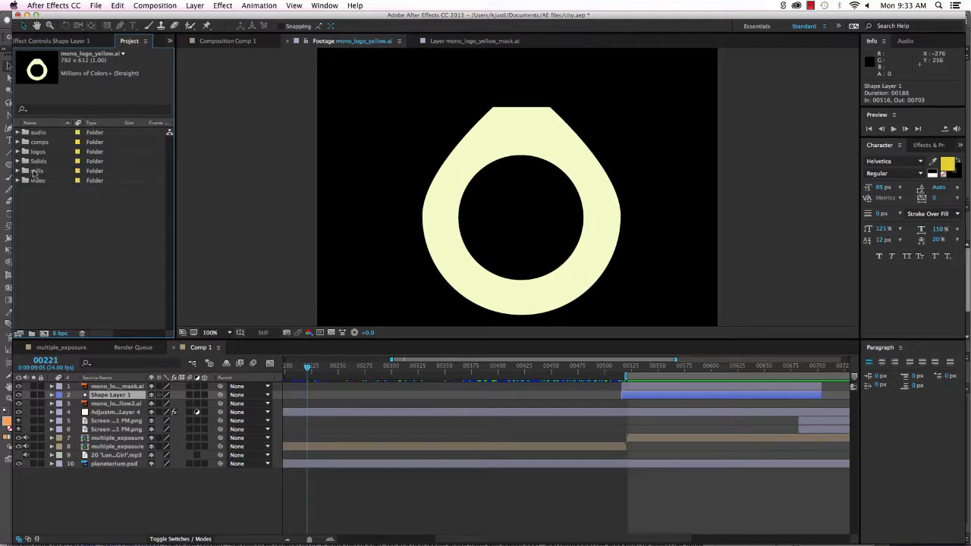
left_click(16, 170)
double_click(53, 182)
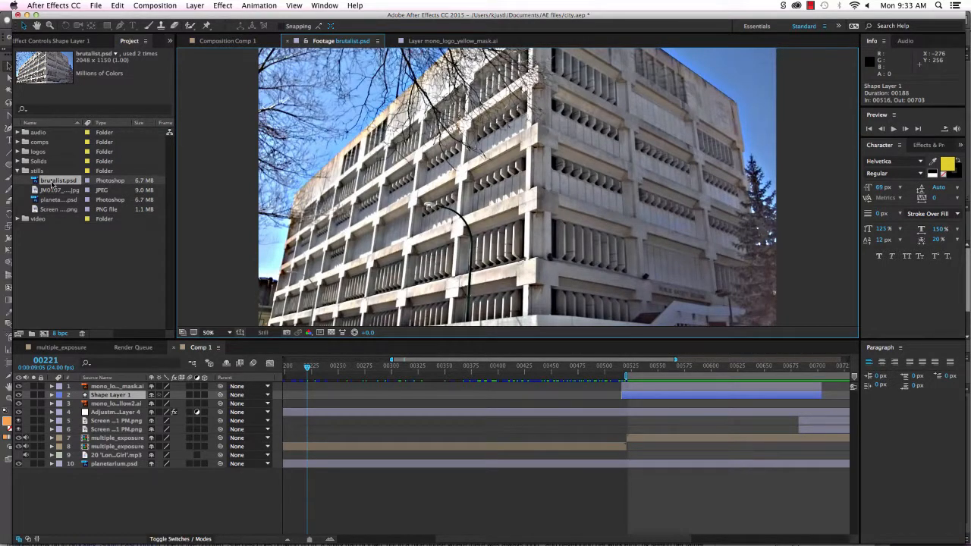
View JM0107_BarnImages-24.jpg, planetarium.psd and the screenshot PNG, then collapse stills and expand video.
double_click(54, 191)
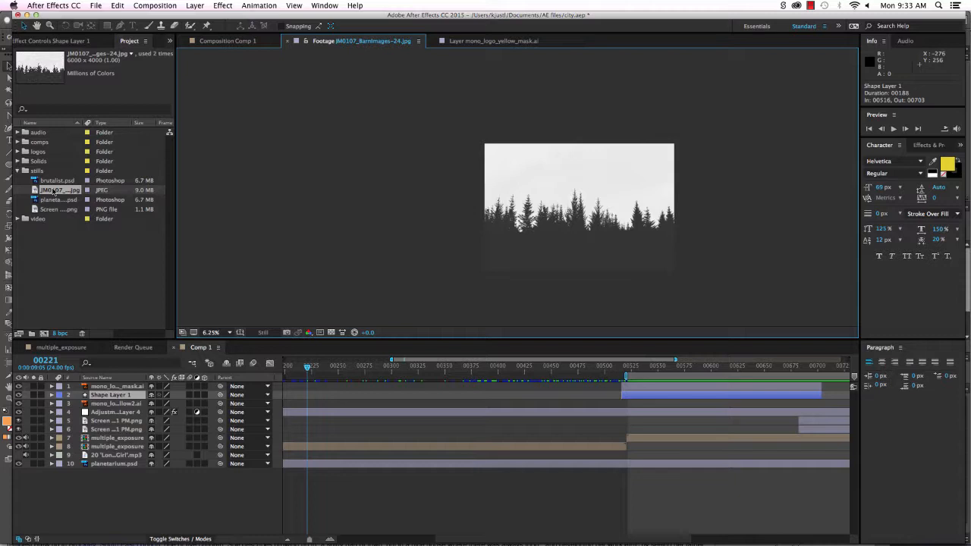
double_click(54, 200)
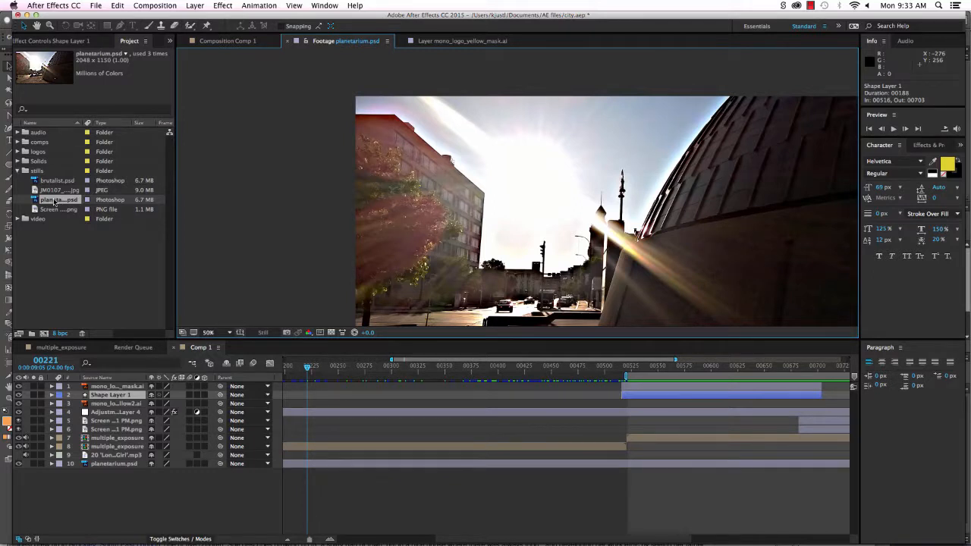
double_click(53, 209)
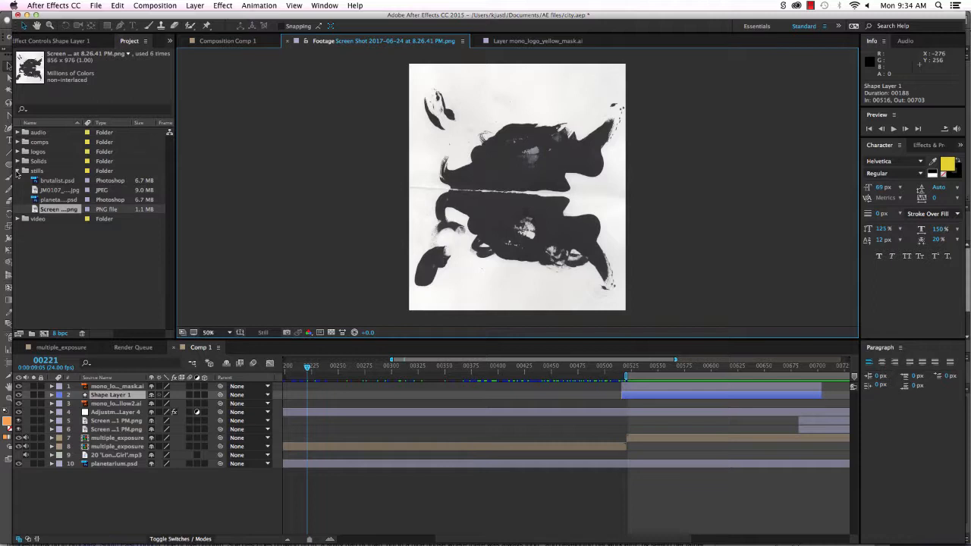
left_click(16, 171)
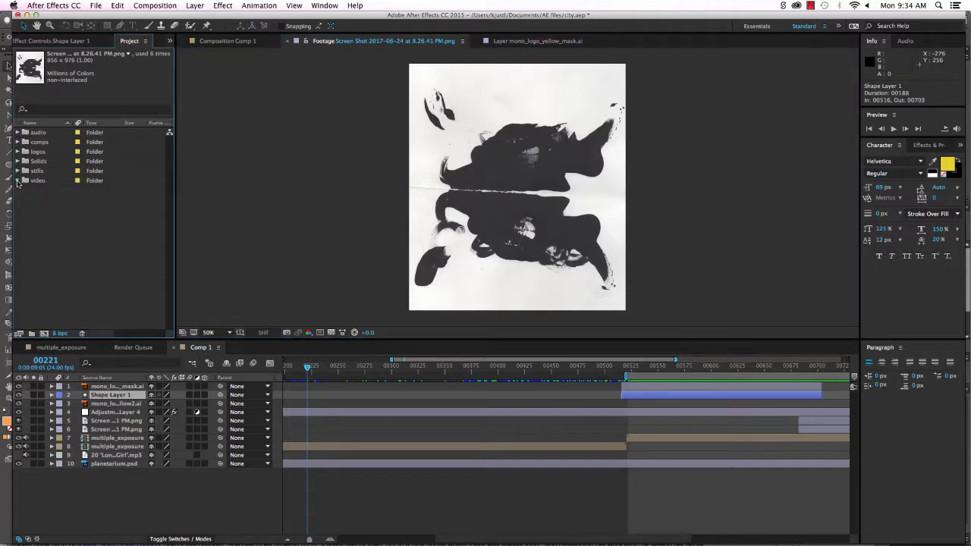
left_click(16, 180)
Open DSCN8679, DSCN8680 and DSCN8847, playing DSCN8847 and DSCN8848 in the viewer.
double_click(56, 191)
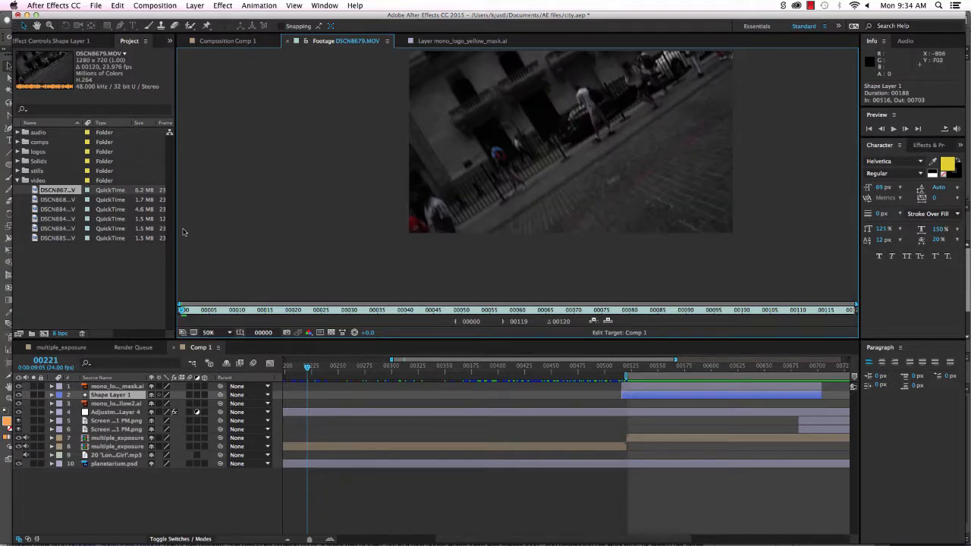
double_click(47, 200)
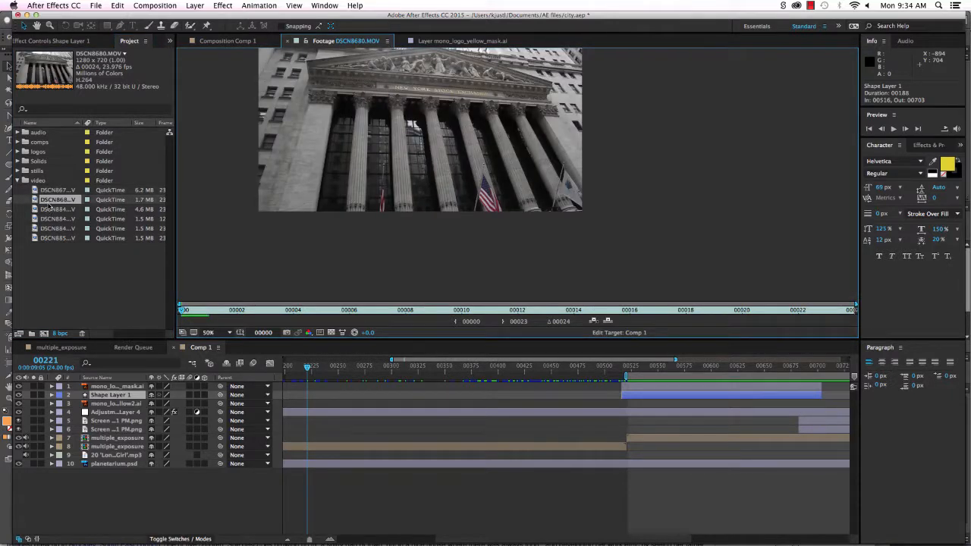
double_click(48, 210)
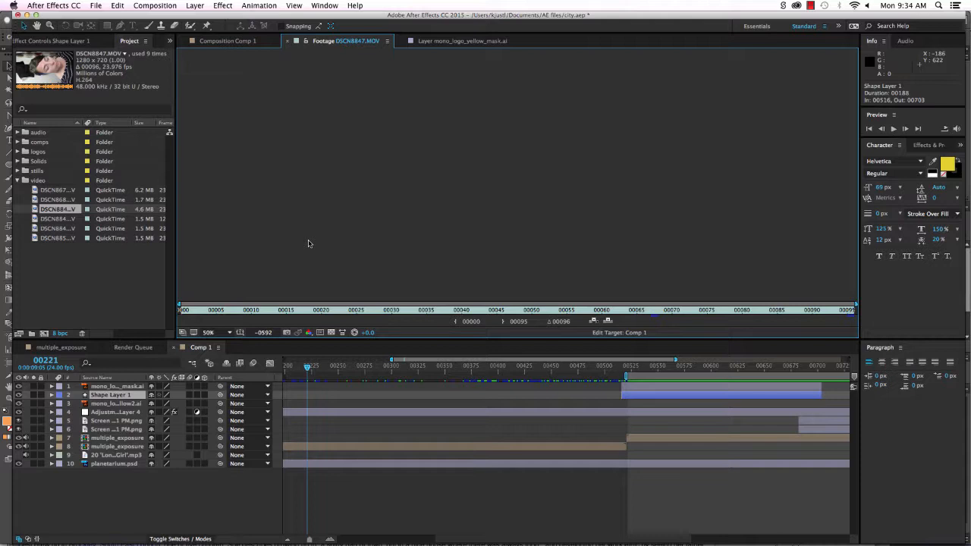
key("space")
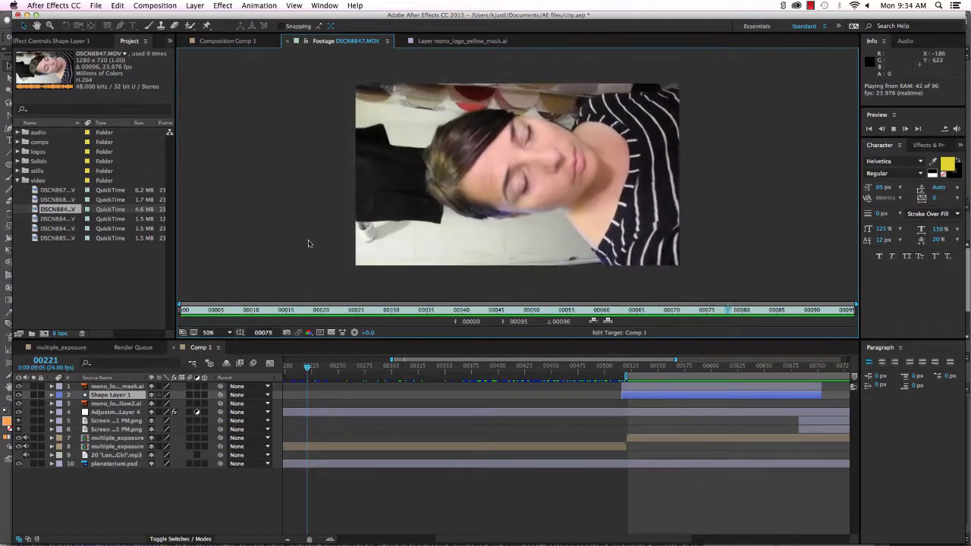
double_click(59, 219)
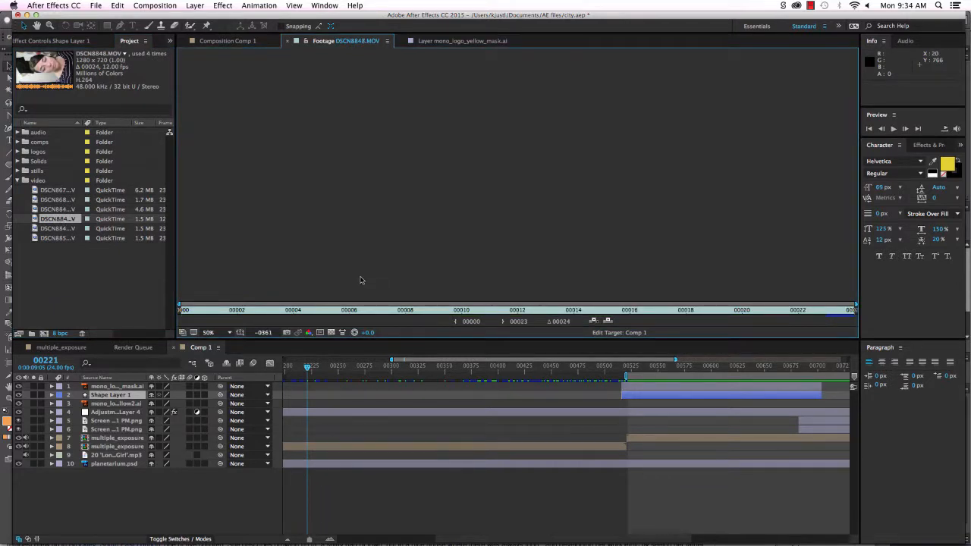
key("space")
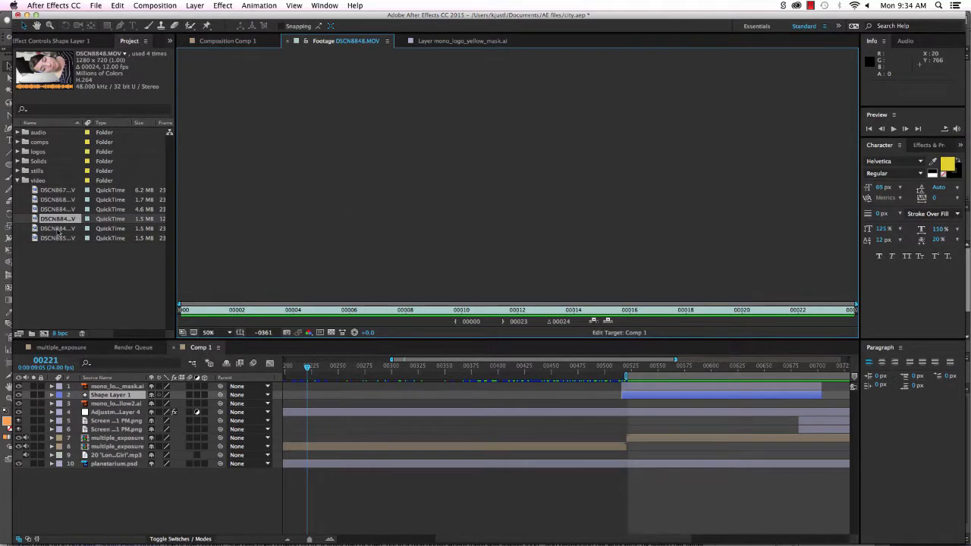
Play DSCN8849.MOV and DSCN8850.MOV, then deselect and collapse the video folder.
double_click(56, 229)
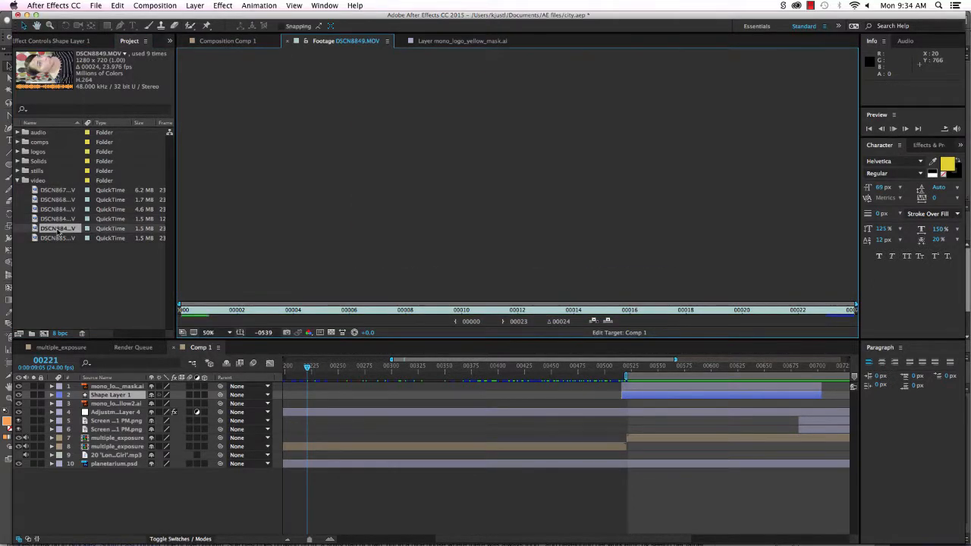
key("space")
double_click(50, 238)
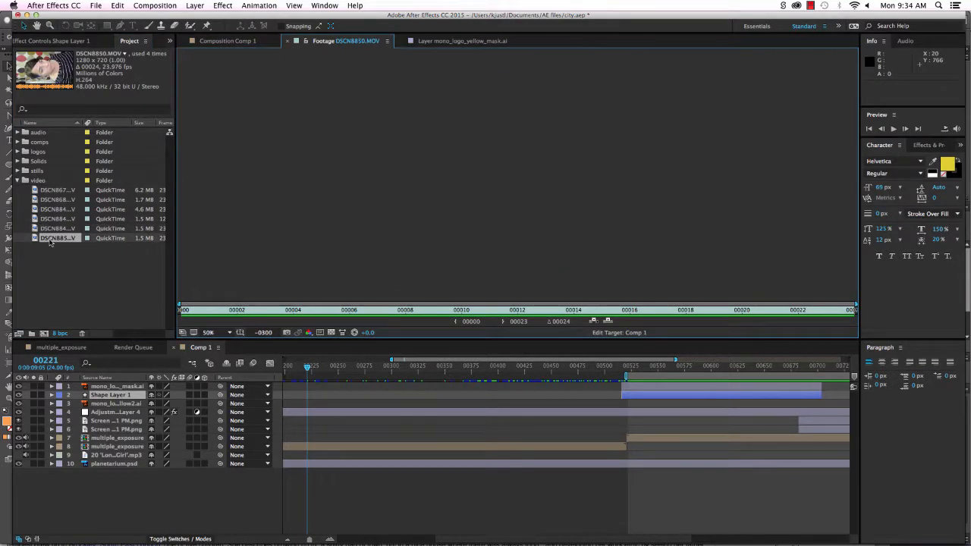
key("space")
left_click(51, 264)
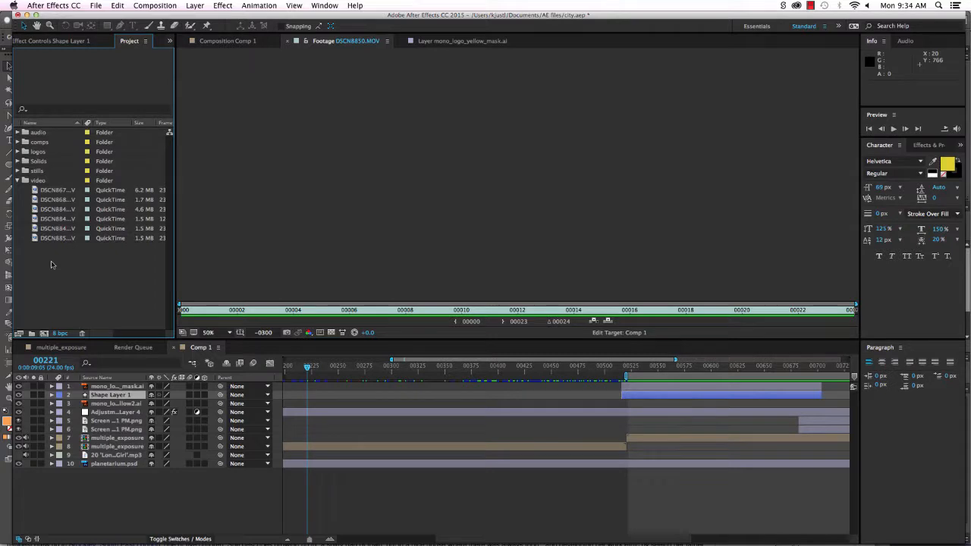
left_click(17, 181)
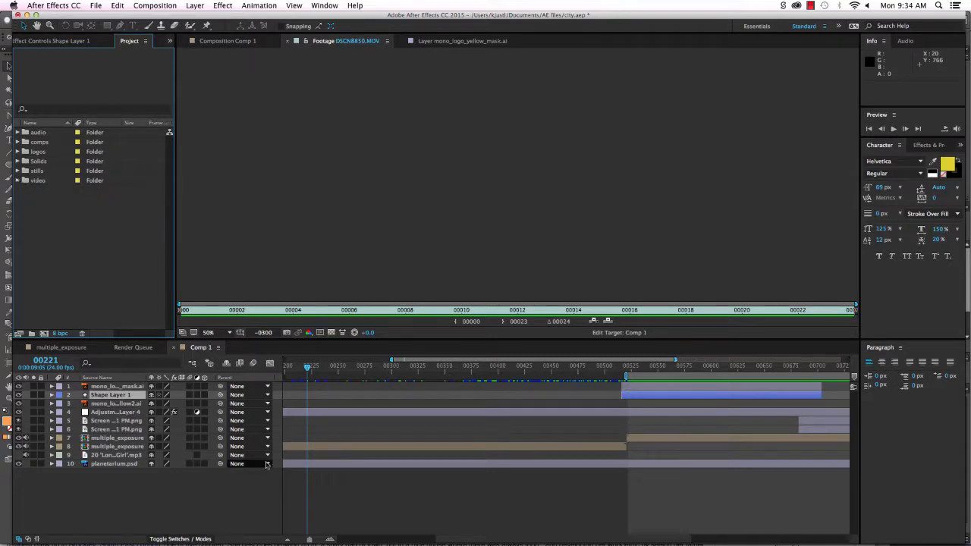
Scrub through the logo animation and play a preview of Comp 1.
left_click(308, 367)
left_click_drag(309, 370, 354, 372)
left_click(226, 42)
key("space")
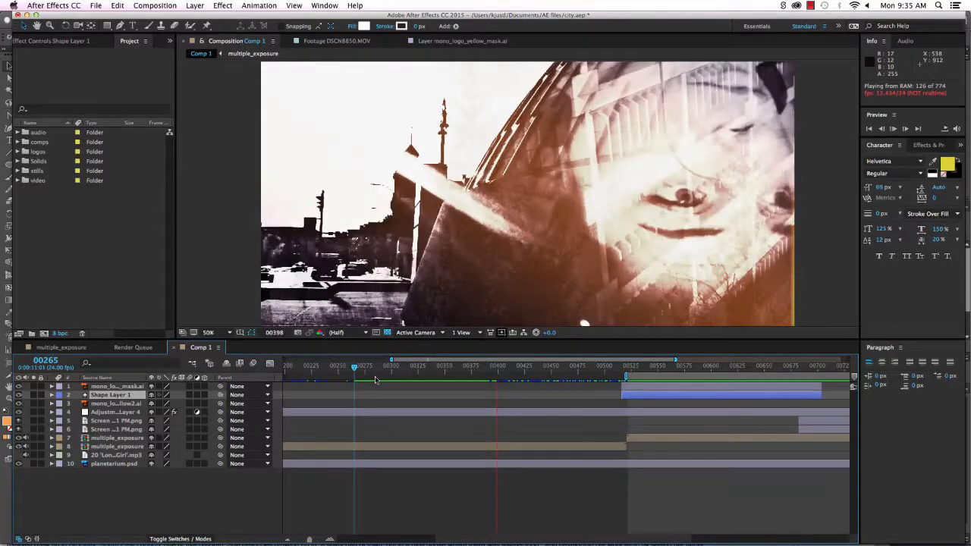
Preview the mono logo section from frame 00473, then open the multiple_exposure composition.
left_click(572, 371)
left_click_drag(590, 372, 775, 391)
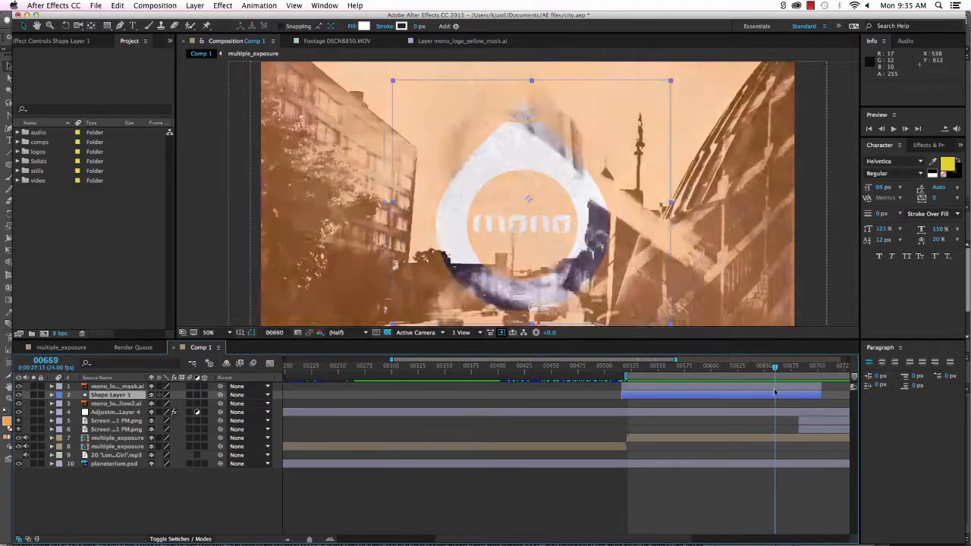
key("space")
left_click_drag(453, 539, 606, 544)
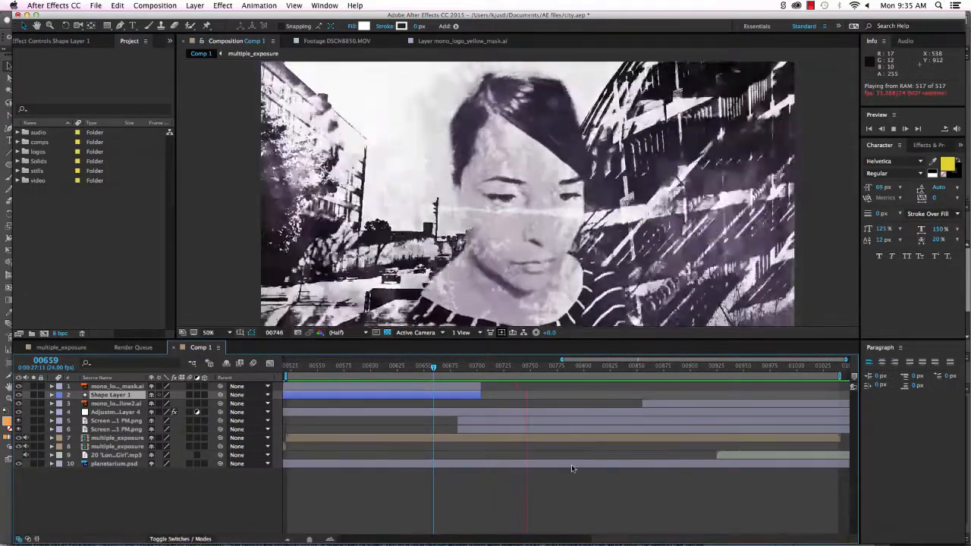
left_click(18, 142)
double_click(54, 162)
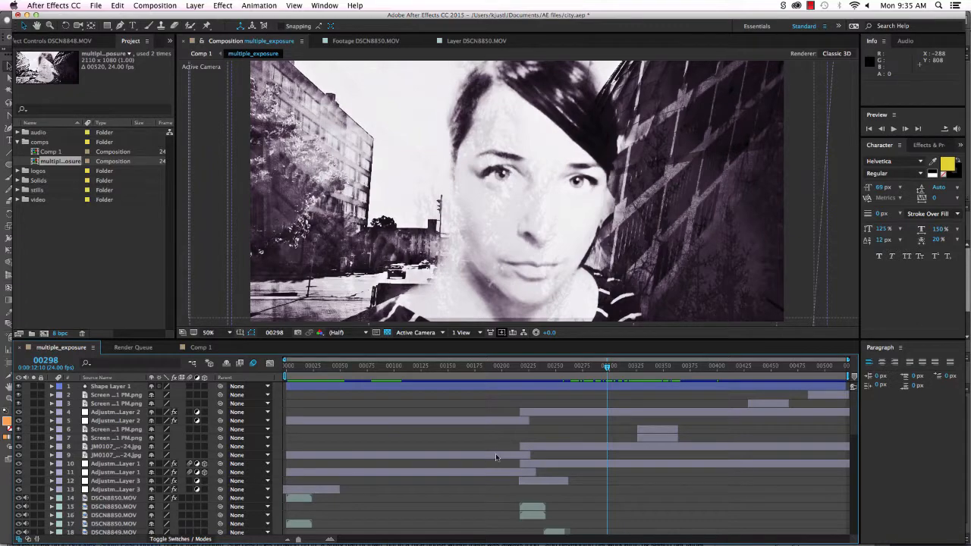
At frame 00224, select the DSCN8850.MOV face layer and reveal its Masks.
left_click_drag(607, 368, 528, 369)
left_click(102, 507)
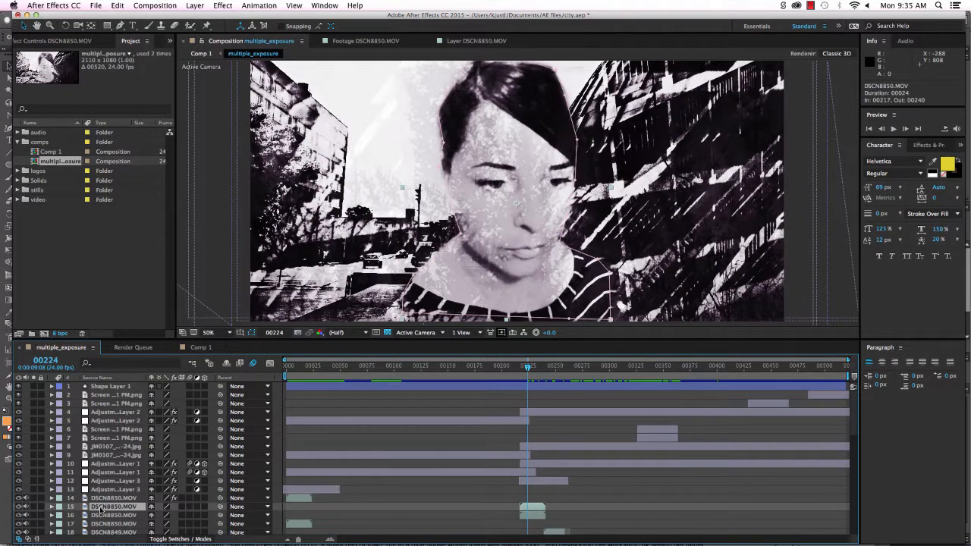
scroll(582, 527, "down", 3)
scroll(583, 527, "down", 3)
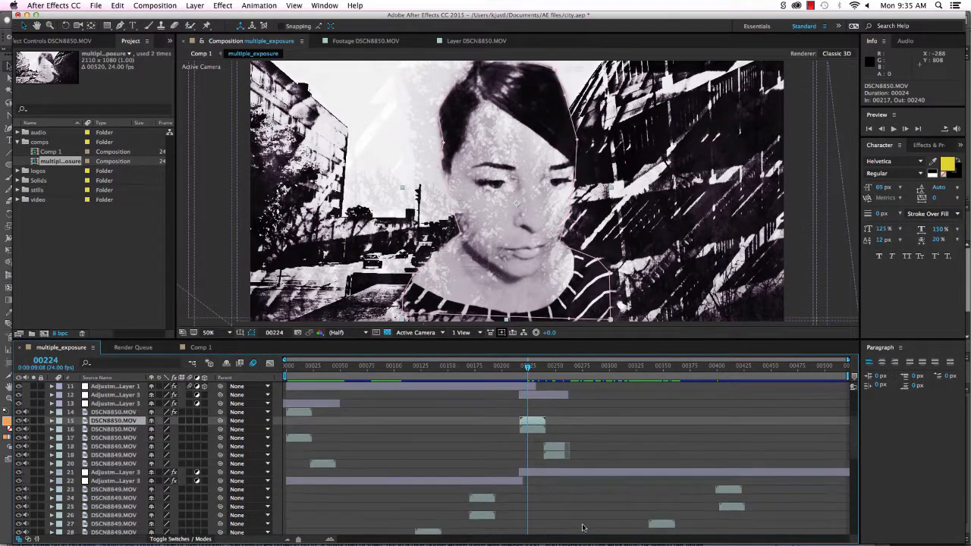
left_click(51, 421)
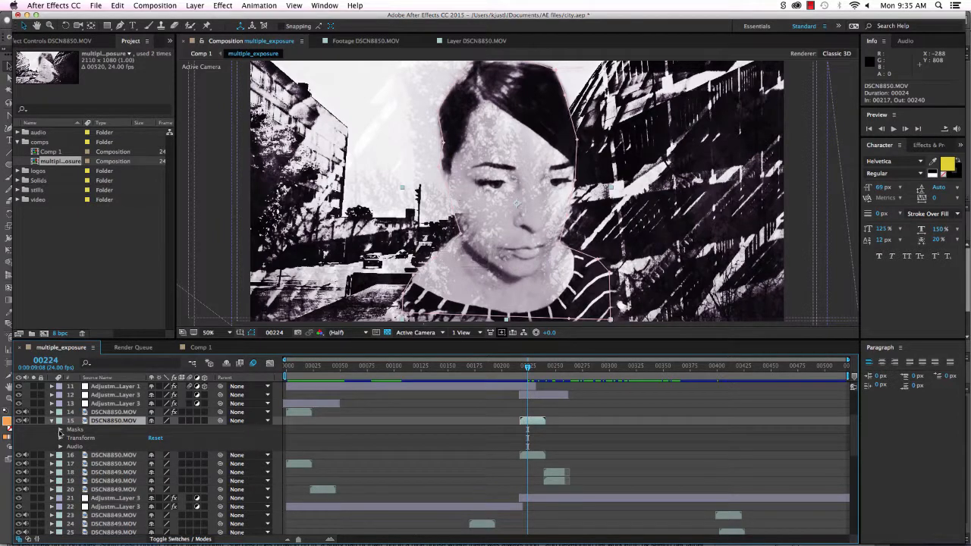
left_click(60, 430)
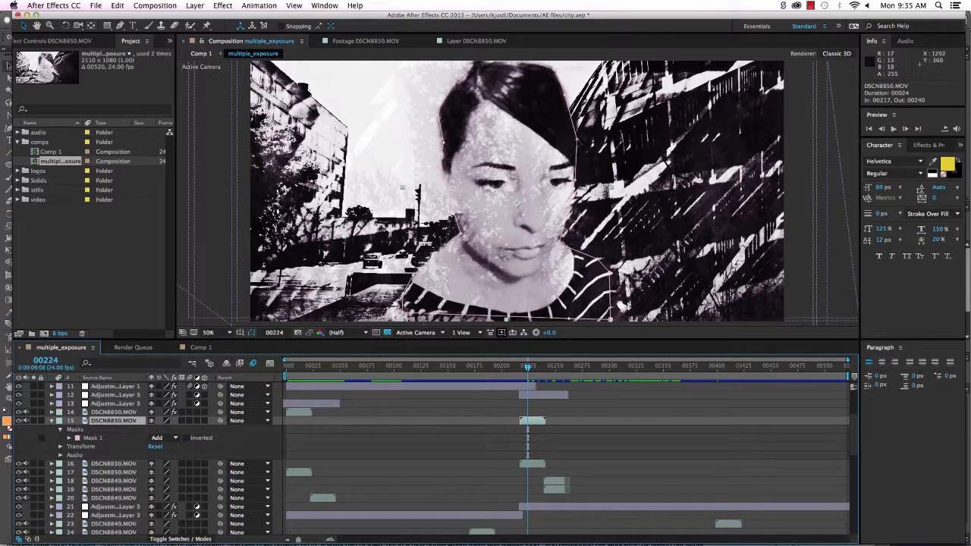
Select Mask 1 and drag two of its vertices out to the right and down-right.
left_click(577, 139)
left_click_drag(577, 140, 669, 144)
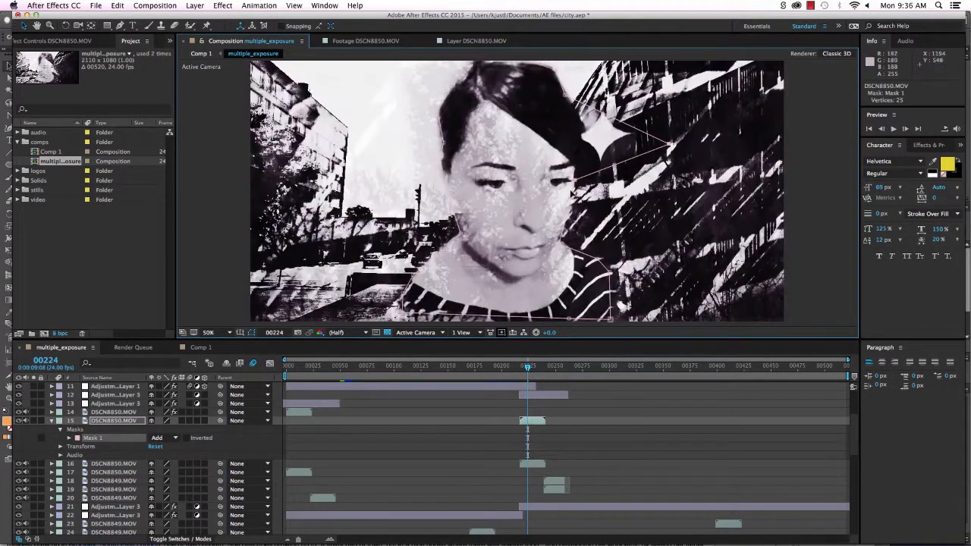
left_click_drag(577, 180, 679, 251)
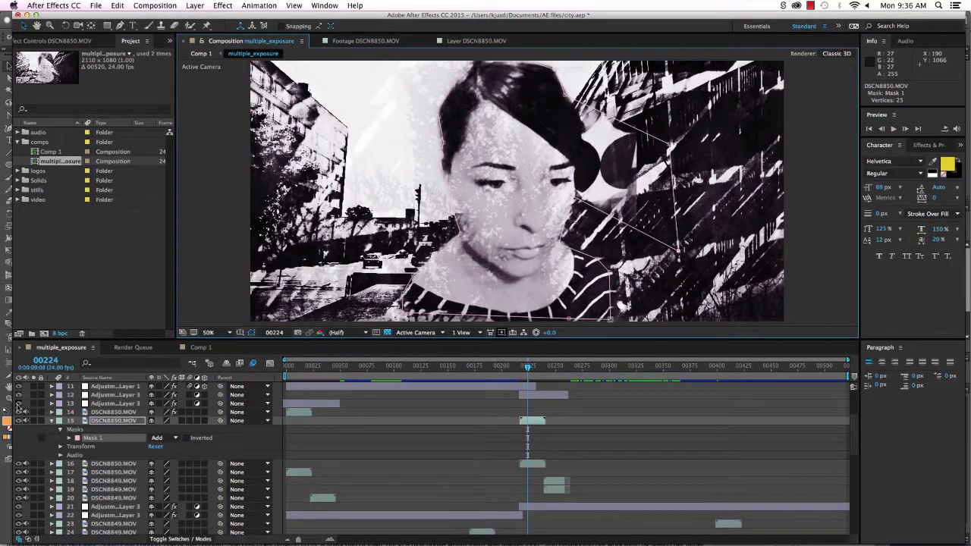
Turn off visibility of adjustment layers 13, 12 and 11.
left_click(19, 403)
left_click(19, 395)
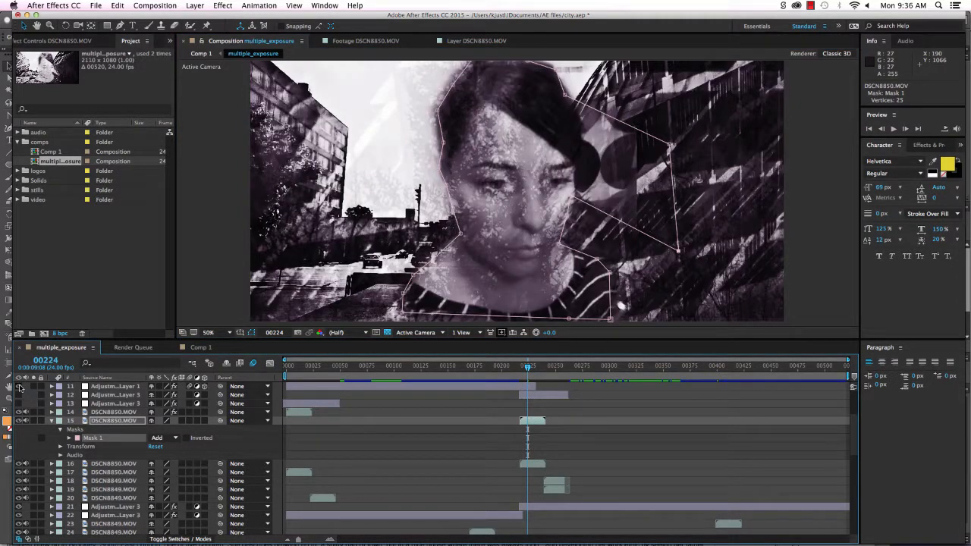
left_click(19, 386)
scroll(48, 428, "up", 2)
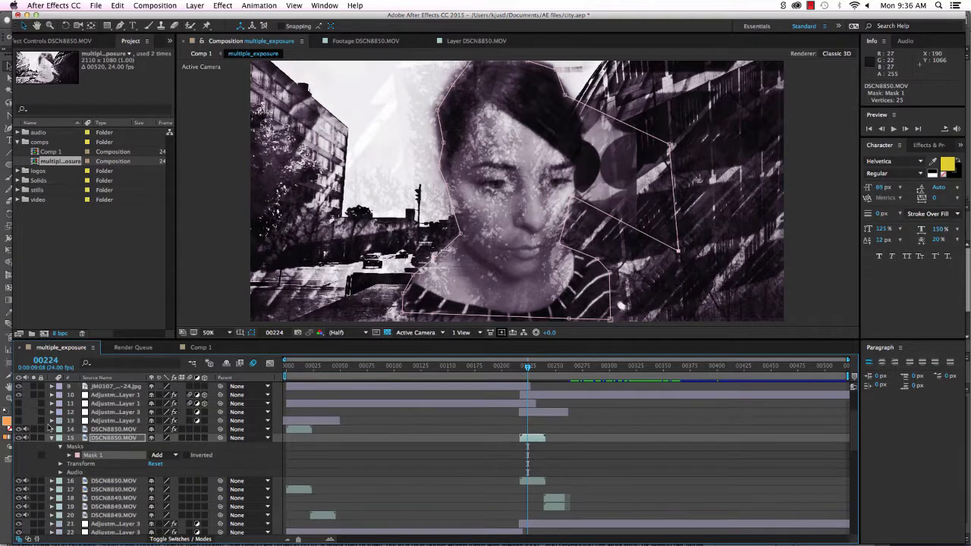
Hide adjustment layer 10, push and add Mask 1 vertices further right, then return to frame 00197.
left_click(19, 412)
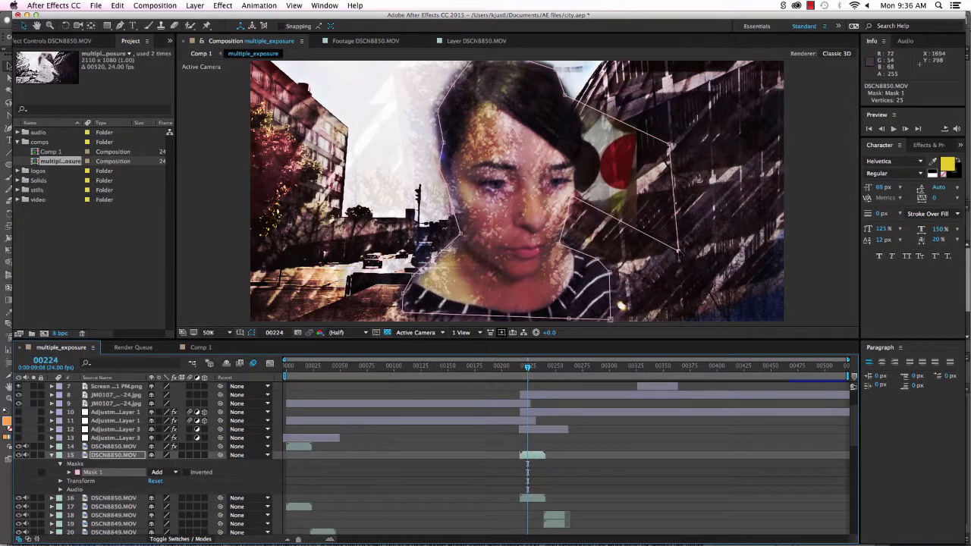
left_click_drag(678, 252, 707, 249)
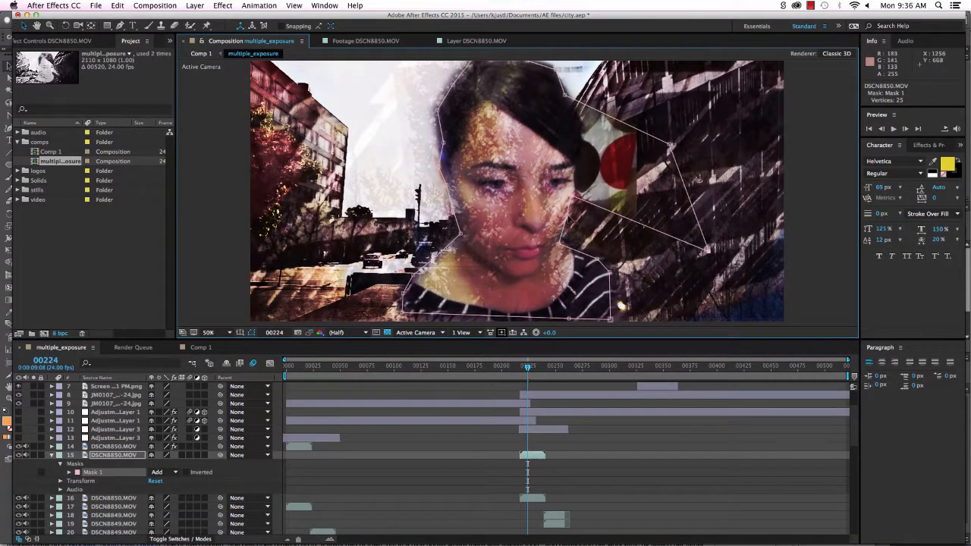
left_click_drag(568, 221, 618, 245)
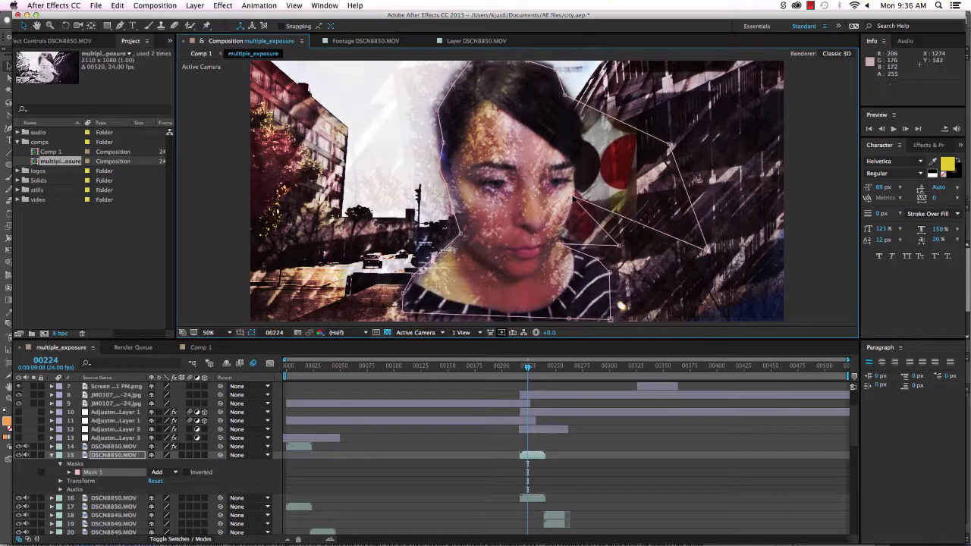
left_click_drag(572, 197, 662, 260)
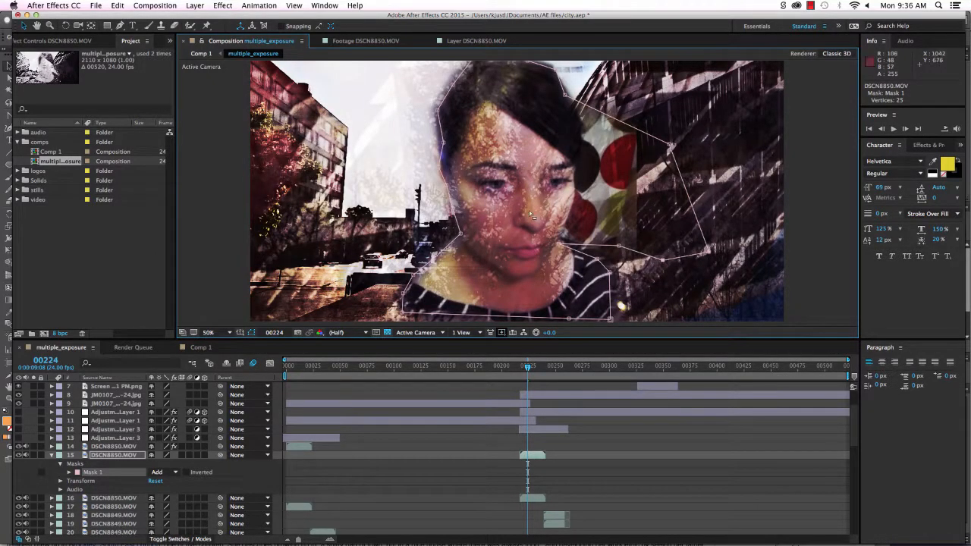
left_click_drag(527, 370, 498, 371)
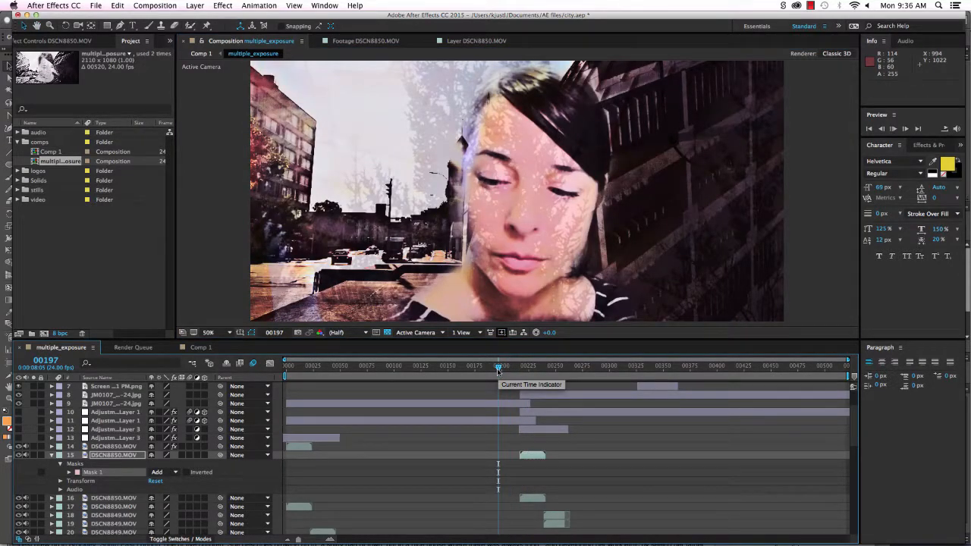
Preview the composite, then re-enable the black-and-white adjustment layers 10–13.
key("space")
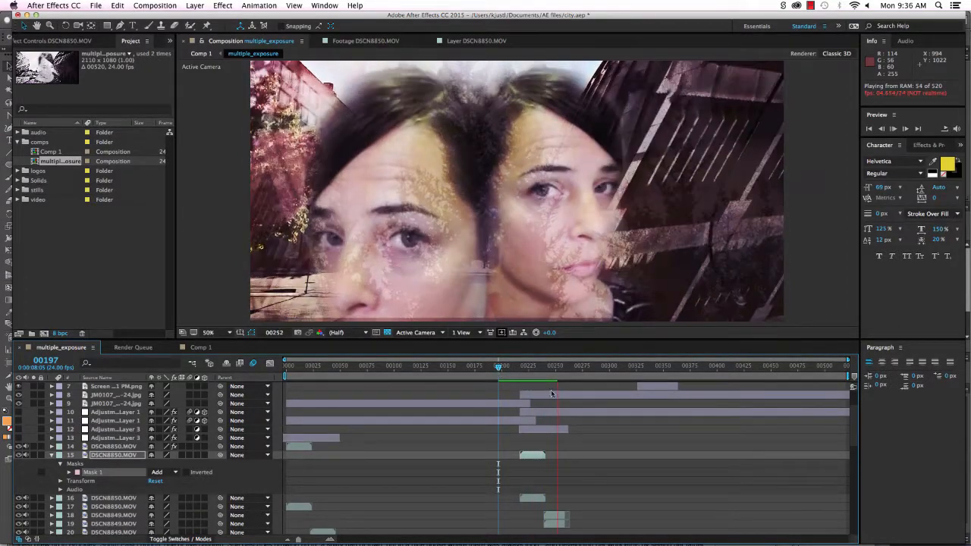
key("space")
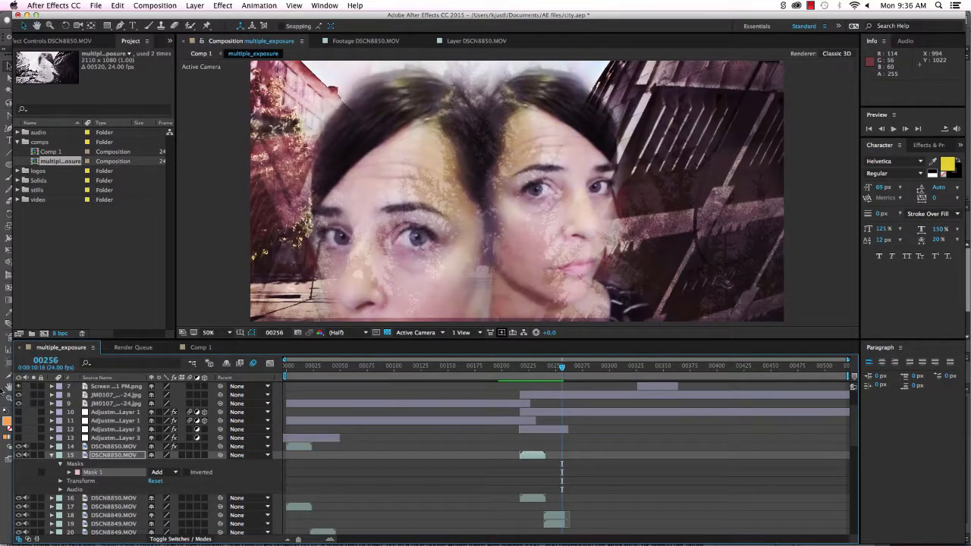
left_click_drag(17, 412, 19, 437)
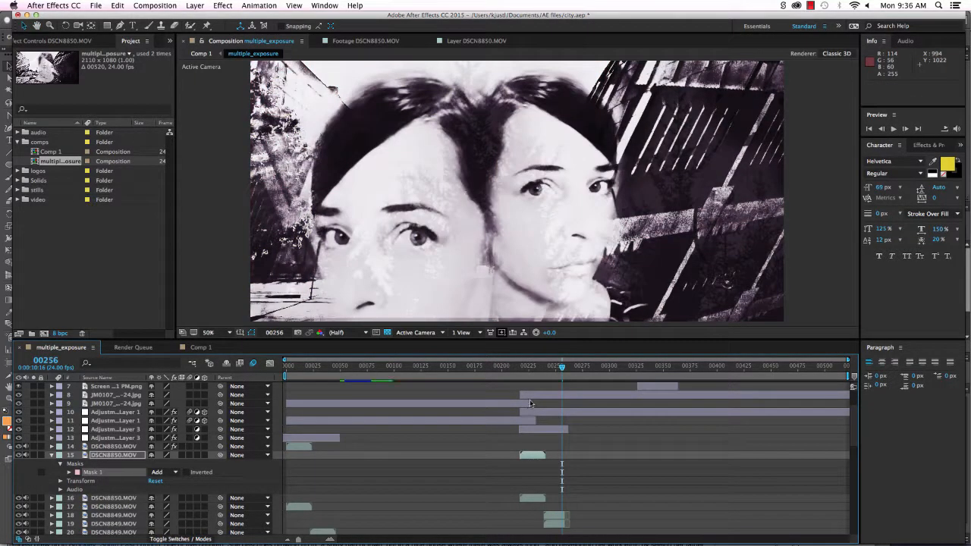
Undo and redo the mask path edits while reviewing frames around 00224.
left_click_drag(562, 369, 535, 370)
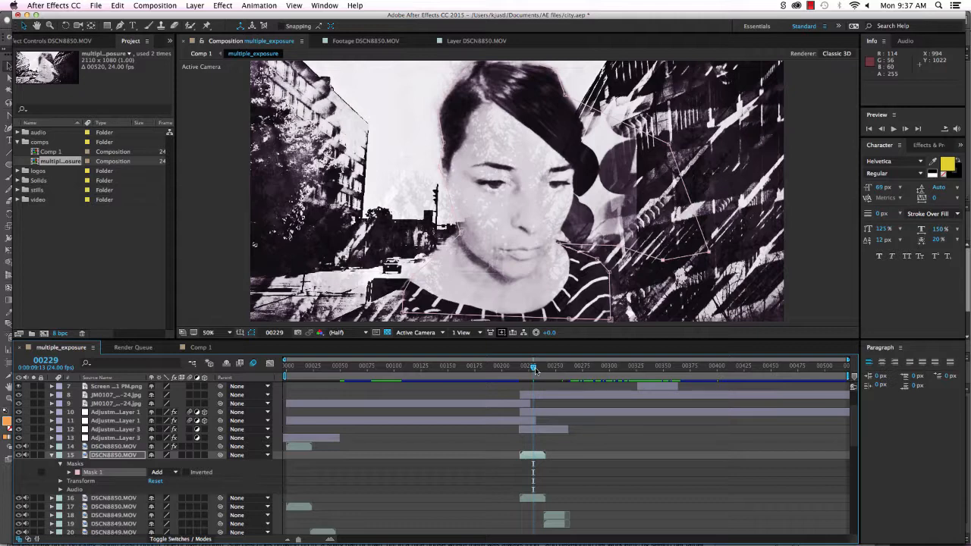
key("super+z")
key("super+z")
key("super+z")
key("super+z")
key("super+z")
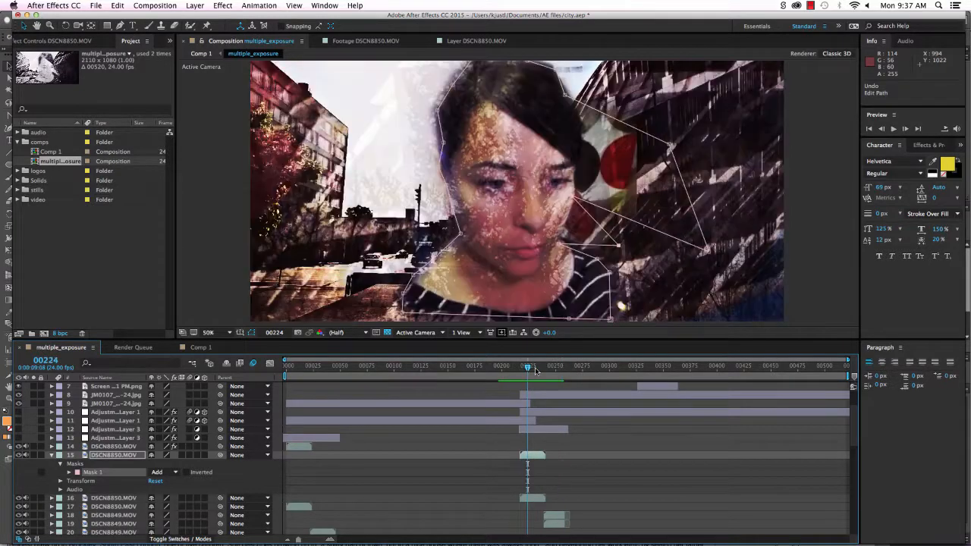
key("super+z")
key("super+z")
key("super+z")
key("super+z")
key("super+z")
key("super+z")
key("super+z")
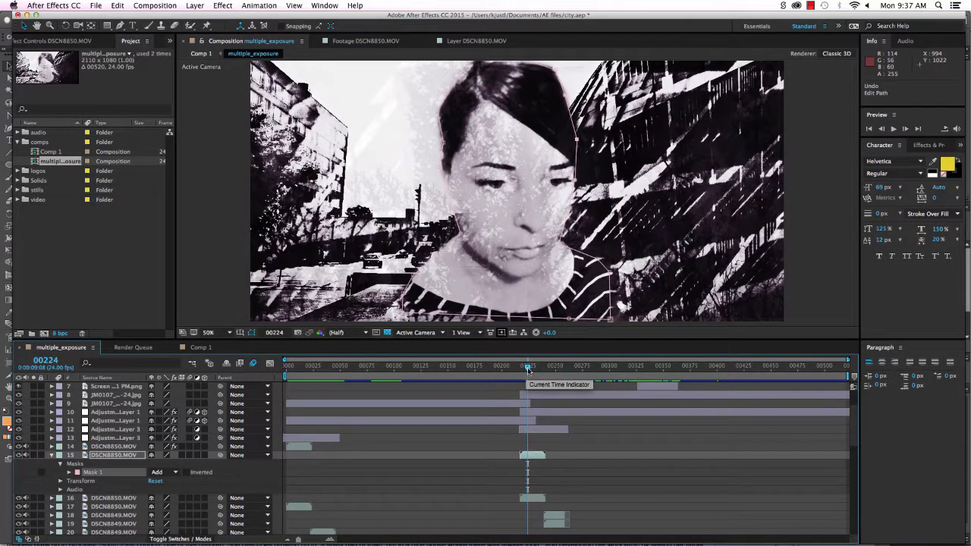
mouse_move(535, 369)
left_mouse_down()
mouse_move(578, 372)
mouse_move(536, 383)
left_mouse_up()
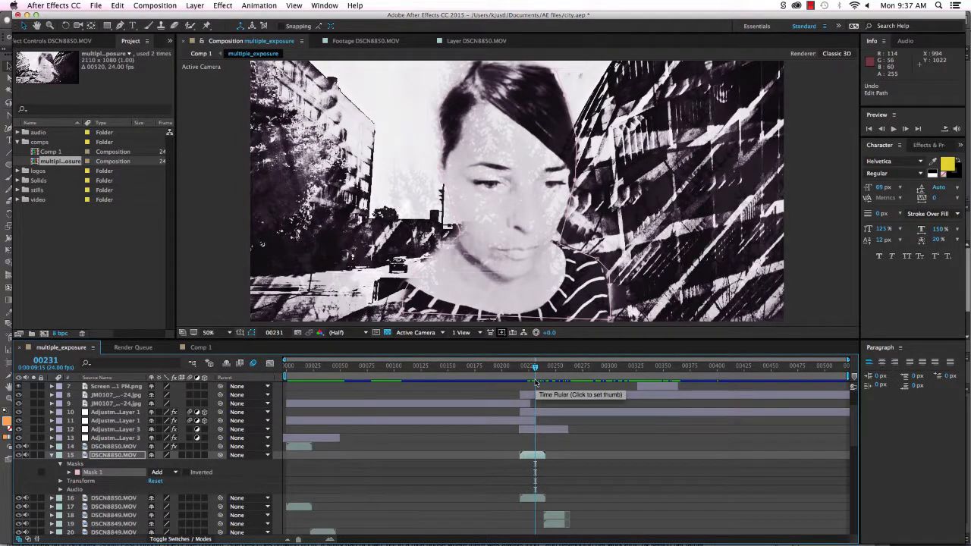
Create a new 2110×1080 composition, Comp 2, with default settings.
left_click(16, 142)
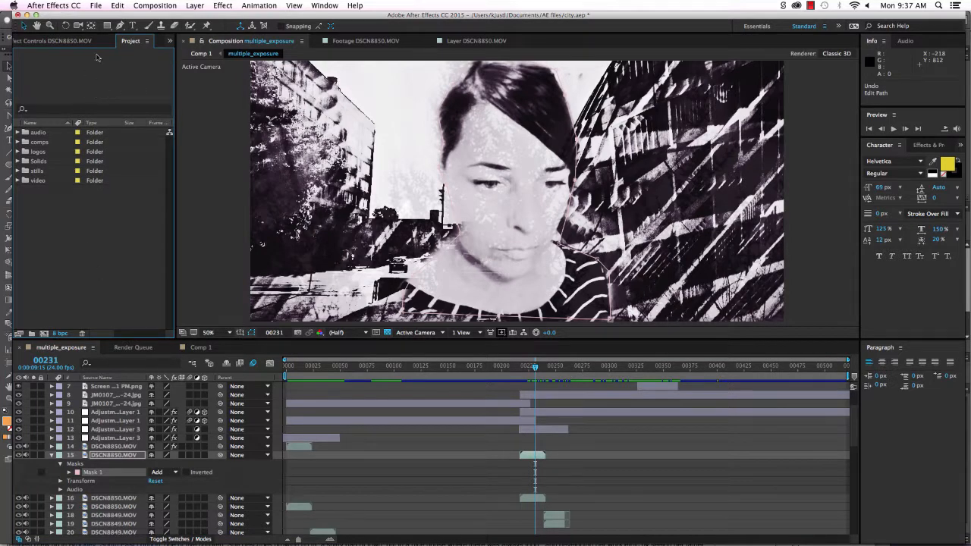
left_click(155, 5)
left_click(157, 17)
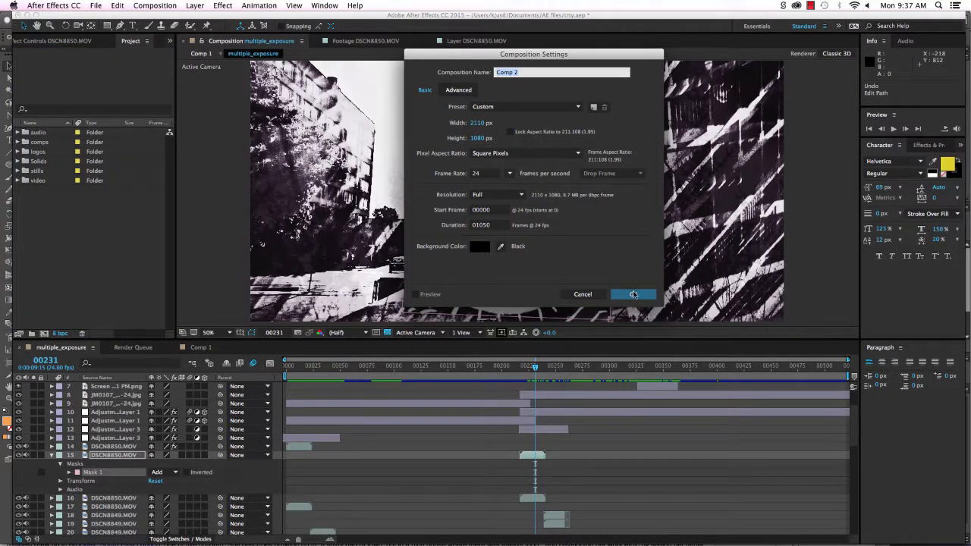
left_click(634, 295)
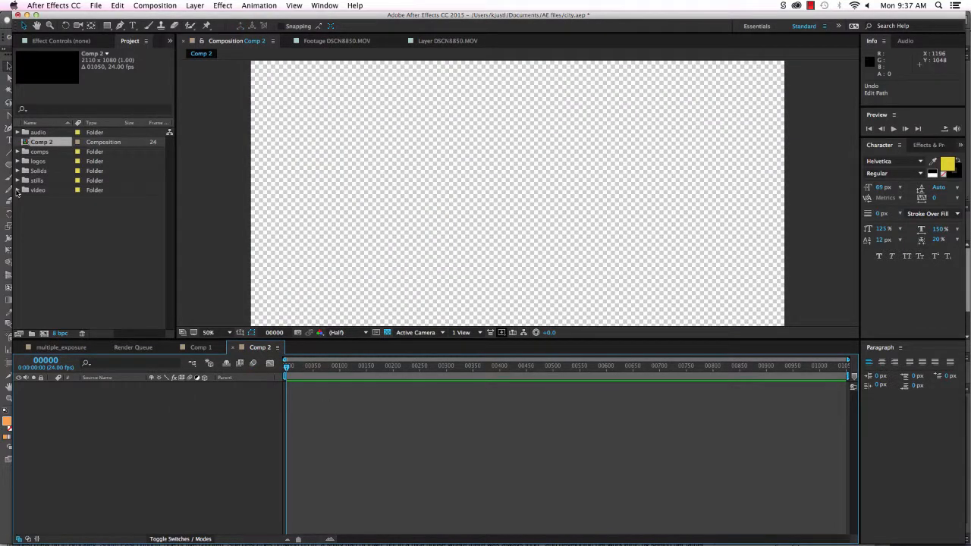
Add the DSCN8680.MOV building clip from the video folder into Comp 2 and play it back.
left_click(18, 190)
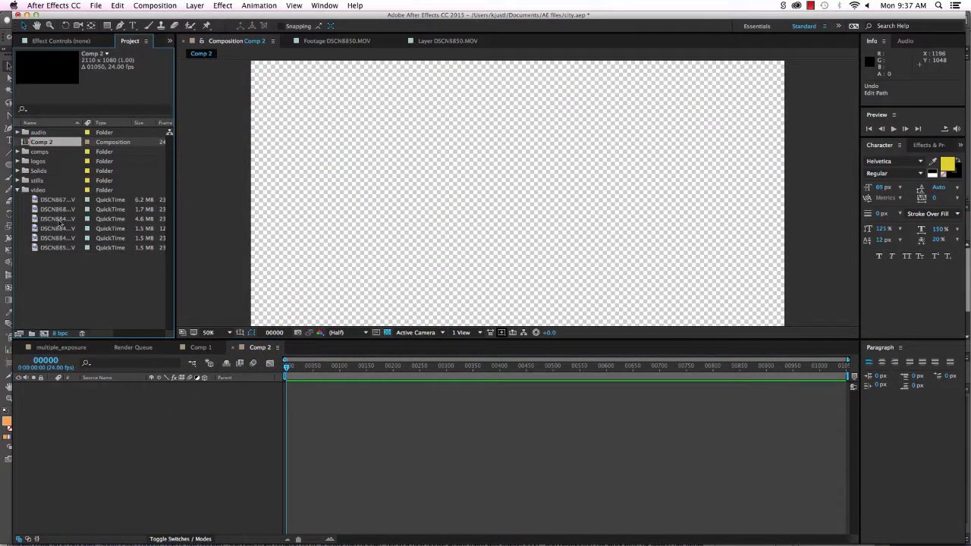
left_click(50, 228)
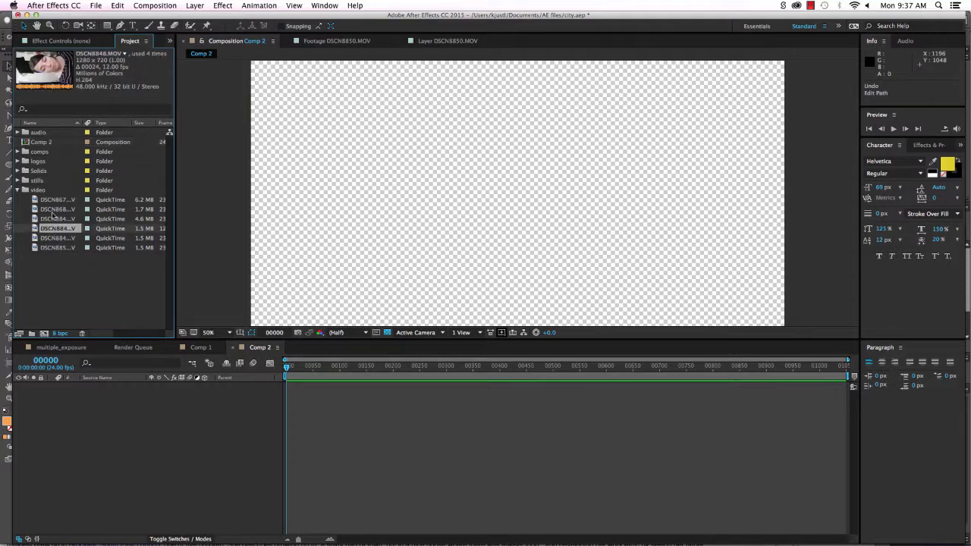
left_click(53, 199)
left_click(57, 209)
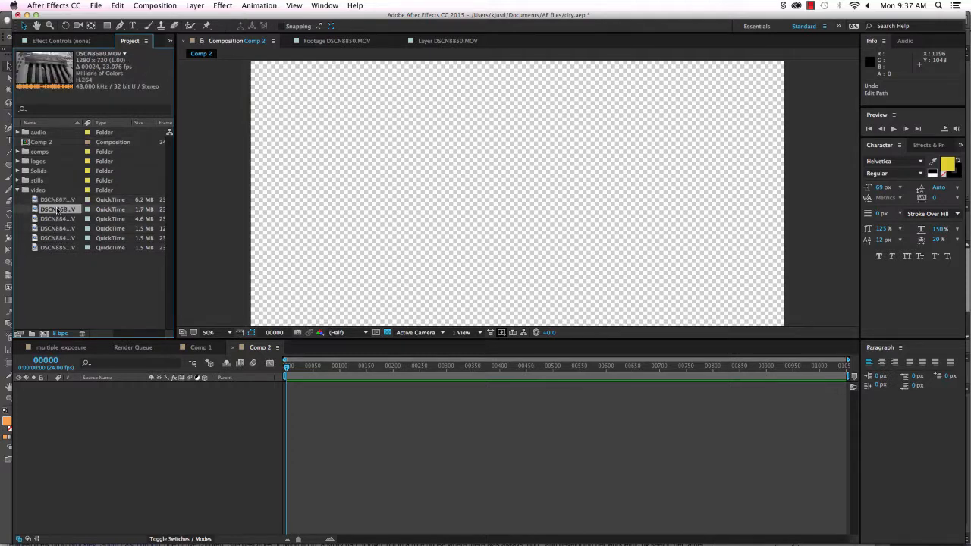
left_click_drag(58, 212, 97, 397)
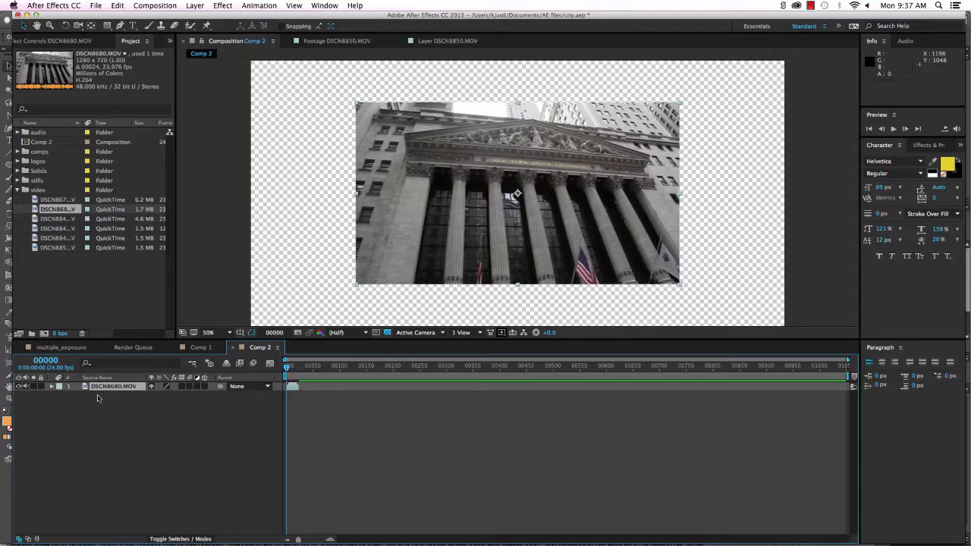
key("space")
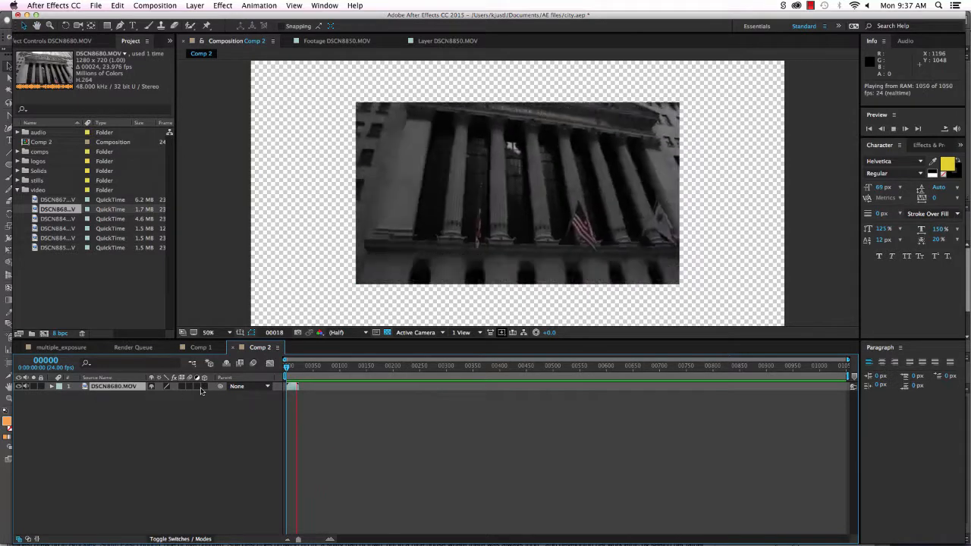
left_click(294, 366)
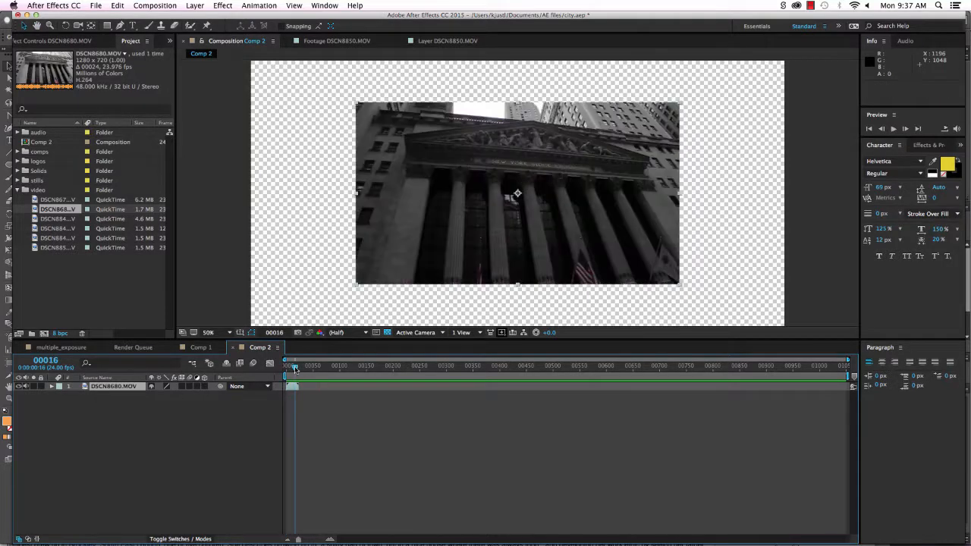
Scale the DSCN8680.MOV layer up to about 146% on a building frame.
key("space")
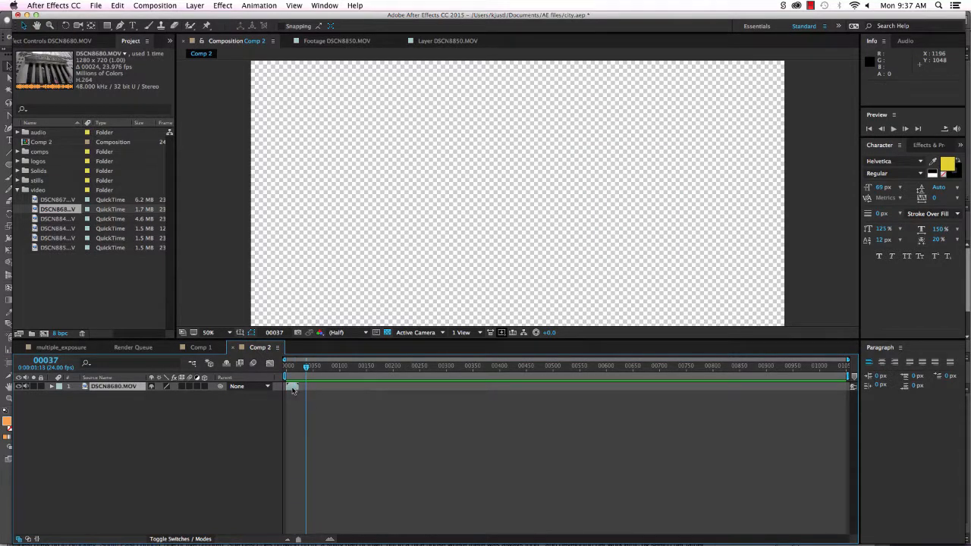
left_click(294, 386)
left_click_drag(306, 369, 291, 372)
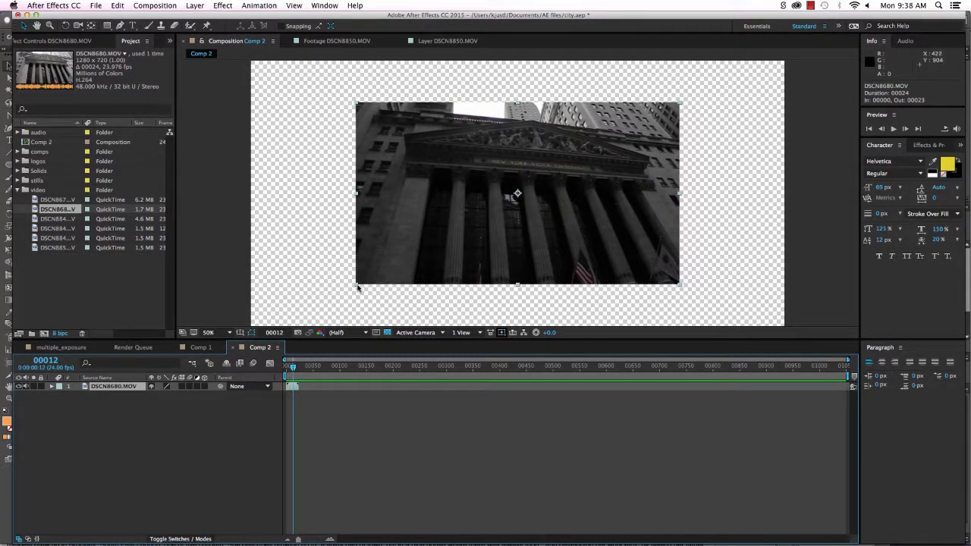
left_click_drag(358, 287, 280, 331)
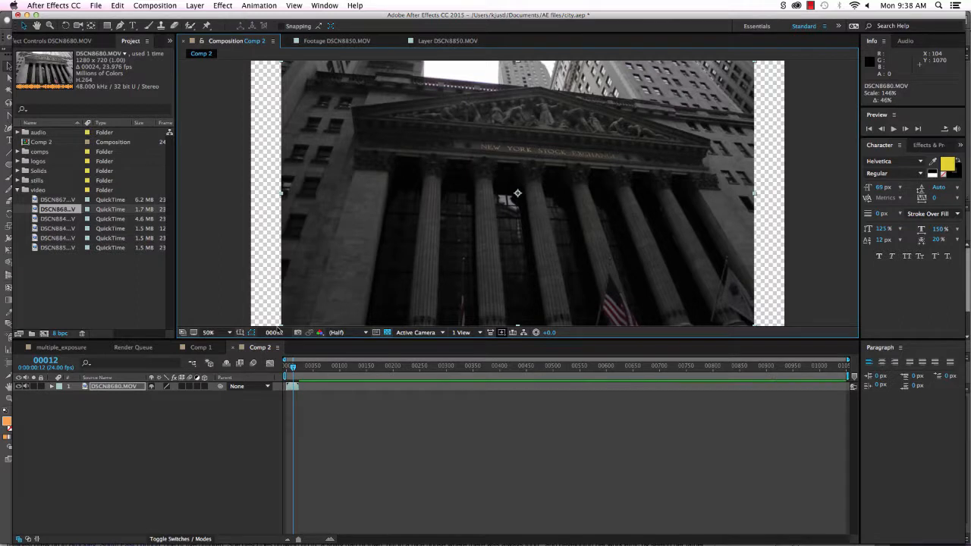
left_click(221, 243)
left_click(121, 27)
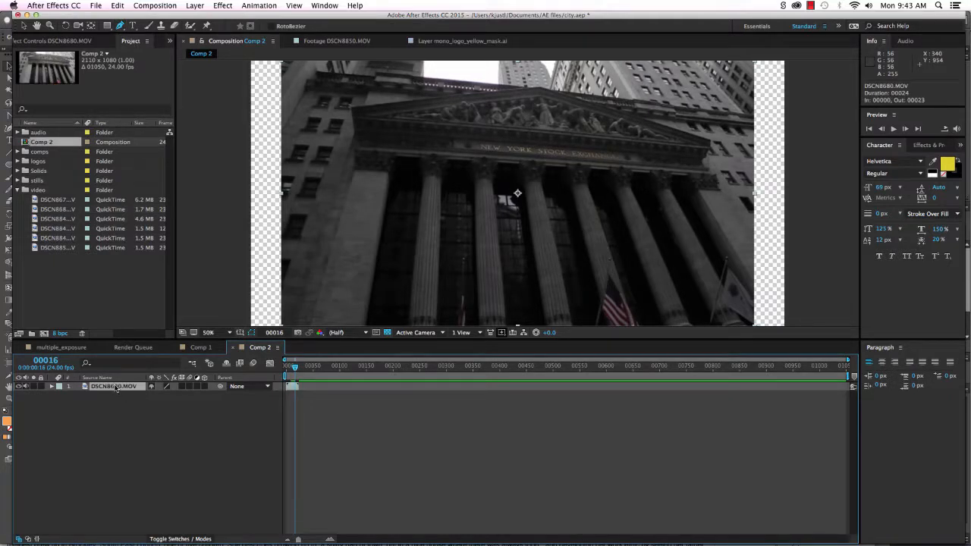
Start a Pen mask at the building's upper-left, tracing down the left edge to the bottom corners.
left_click(350, 108)
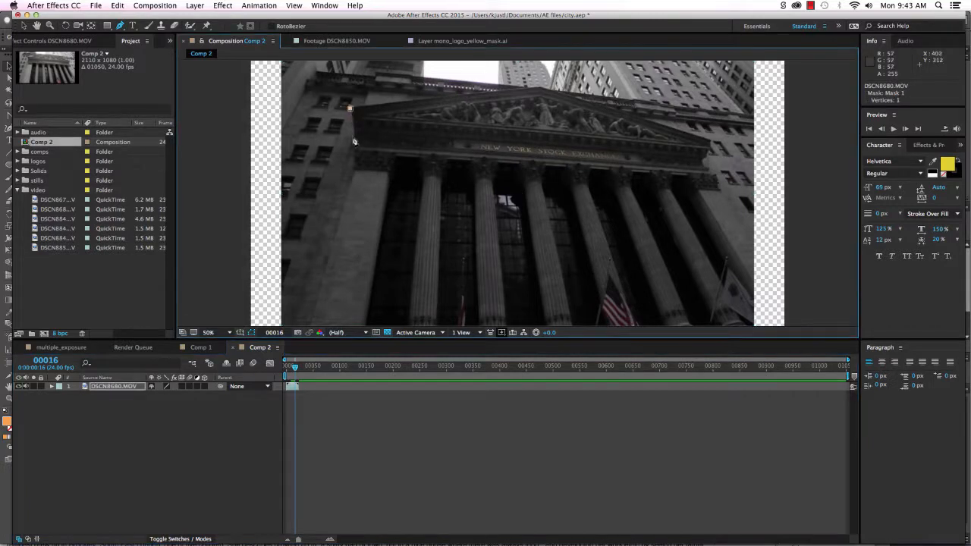
left_click(357, 147)
left_click(355, 161)
left_click(356, 167)
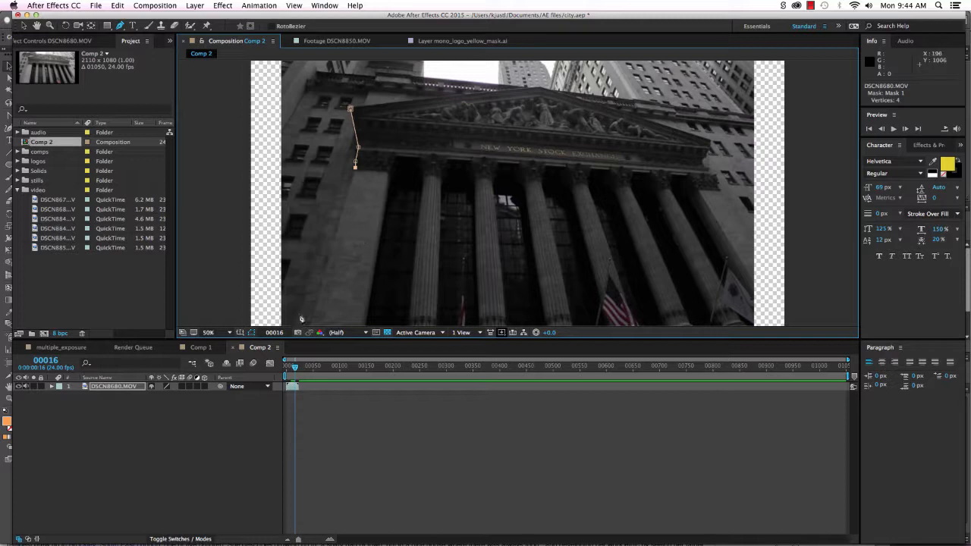
left_click(311, 326)
left_click(752, 241)
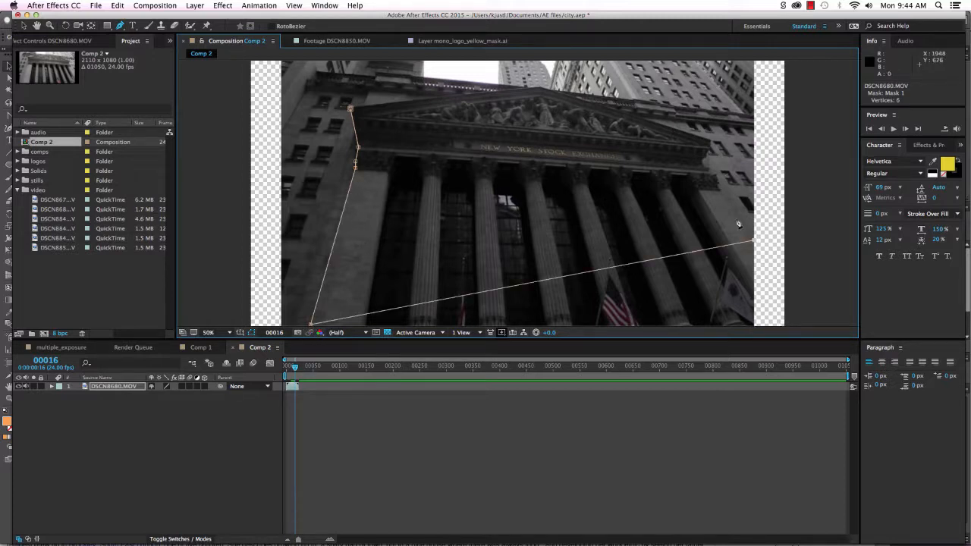
key("super+z")
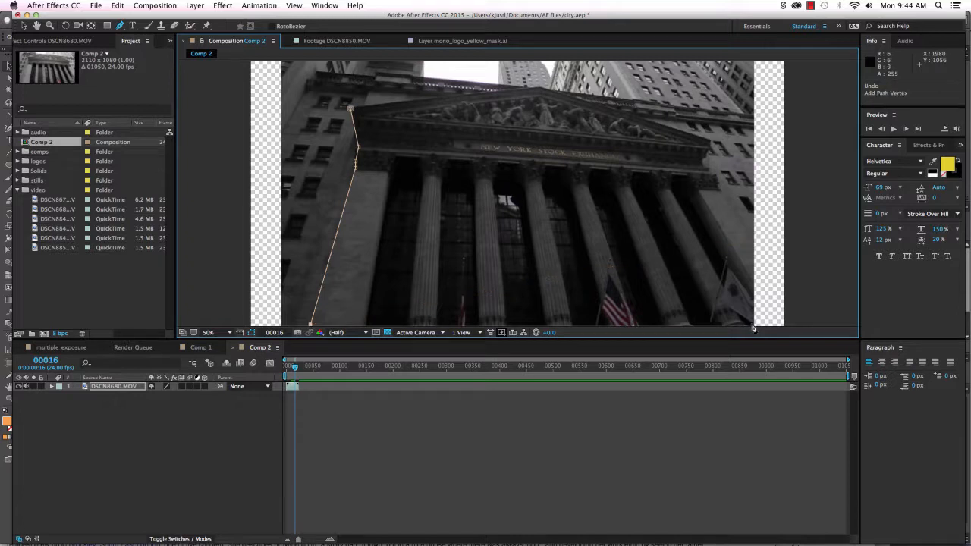
left_click(755, 325)
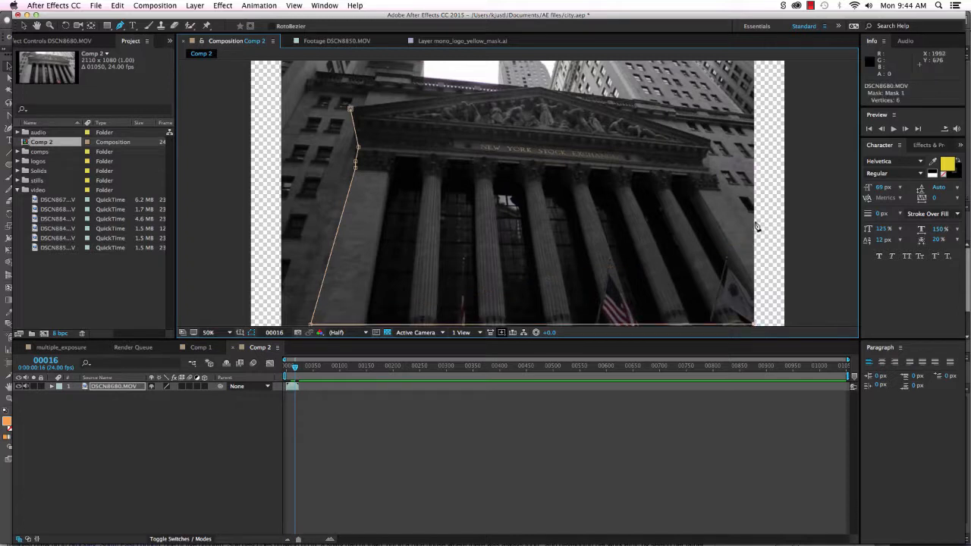
Trace up the right side and cornice to the pediment peak, closing the 16-vertex Mask 1.
left_click(754, 222)
key("super+z")
left_click(753, 242)
left_click(720, 191)
left_click_drag(709, 168, 709, 159)
left_click(704, 165)
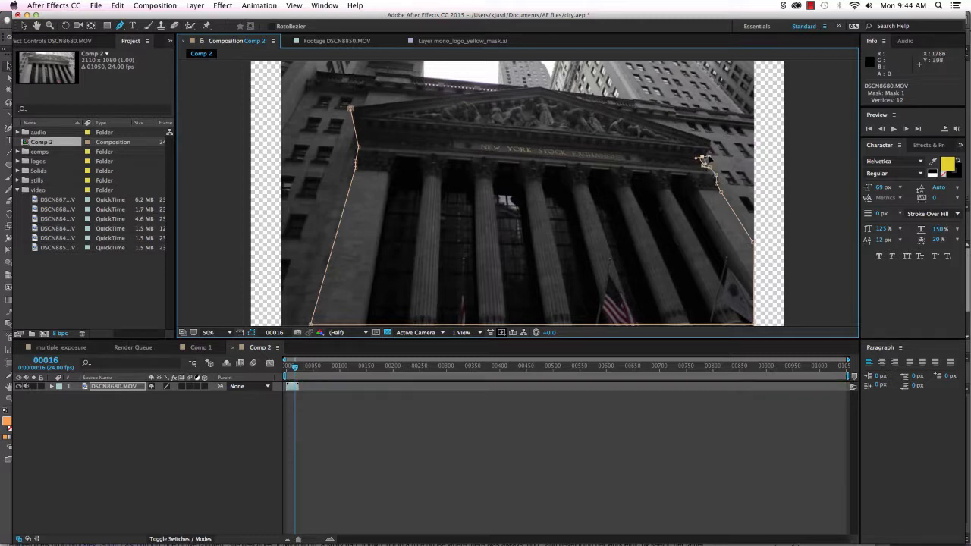
left_click(708, 155)
left_click(710, 151)
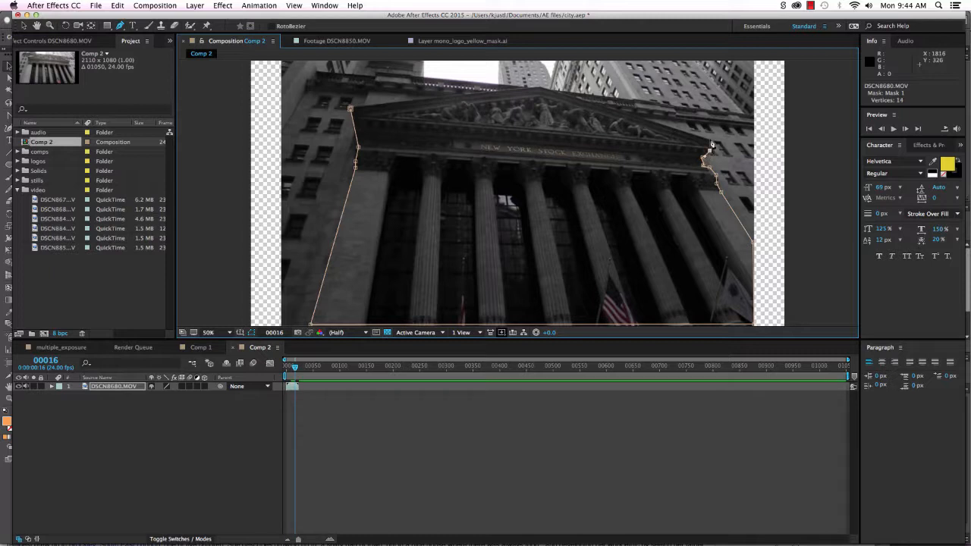
left_click(711, 143)
left_click(539, 88)
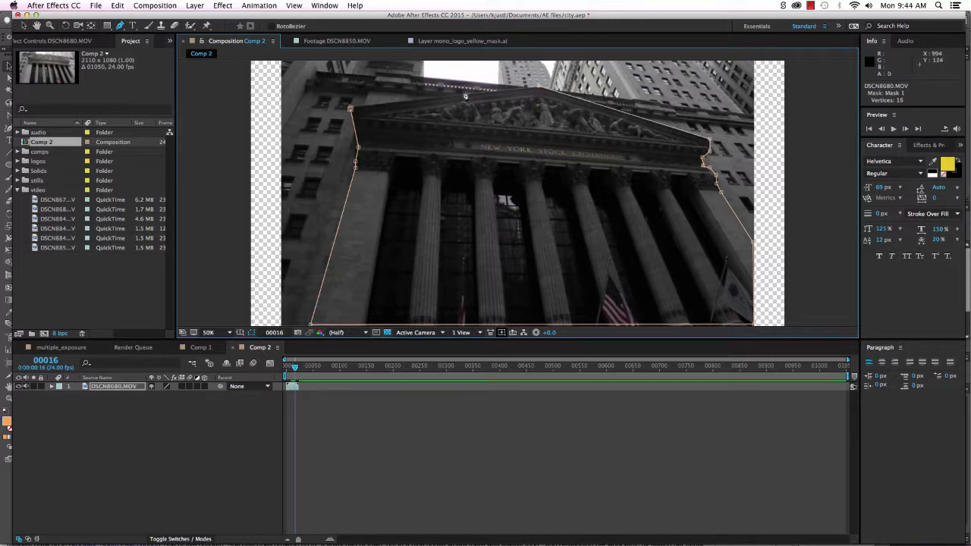
left_click(350, 109)
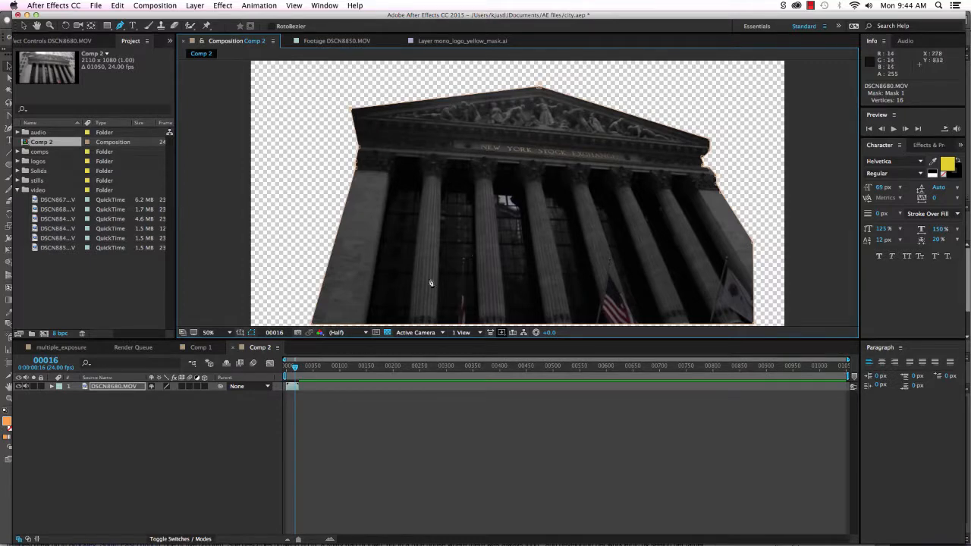
left_click_drag(294, 369, 292, 369)
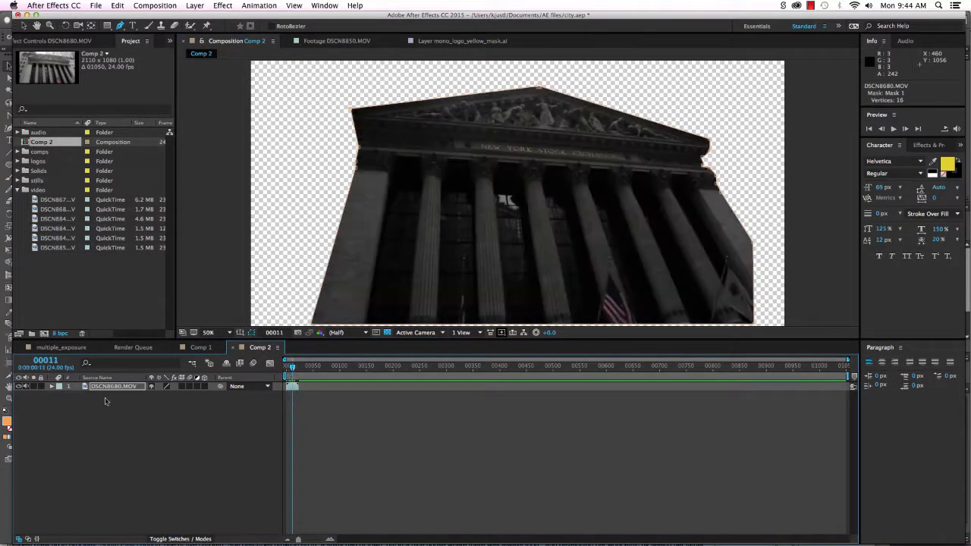
Keep Mask 1 in Add mode and set its Mask Feather to 30 px.
left_click(52, 387)
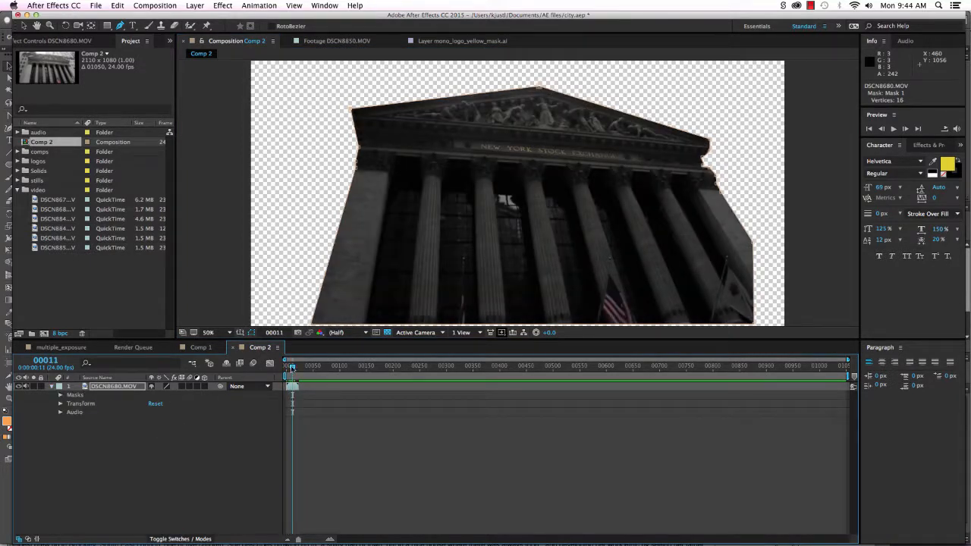
key("space")
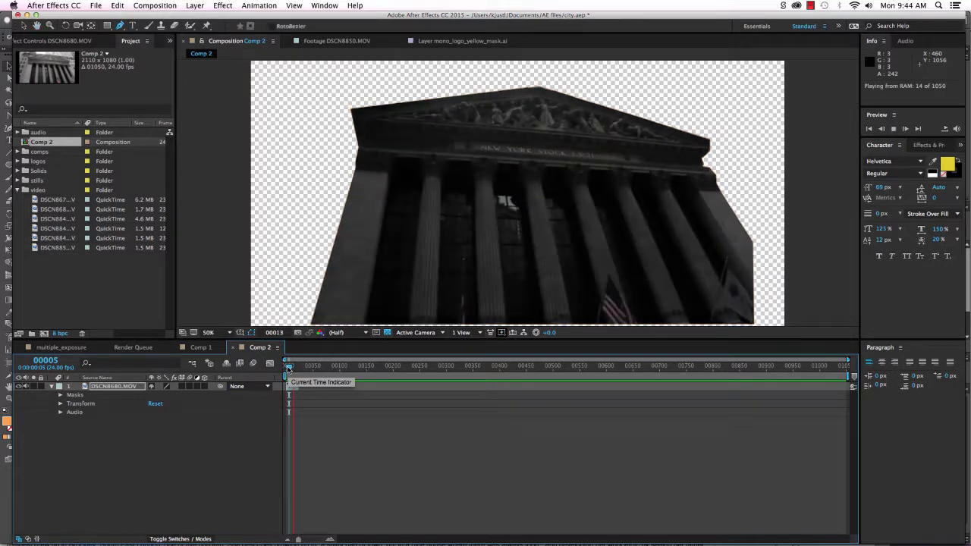
mouse_move(288, 368)
left_mouse_down()
mouse_move(298, 368)
mouse_move(286, 368)
left_mouse_up()
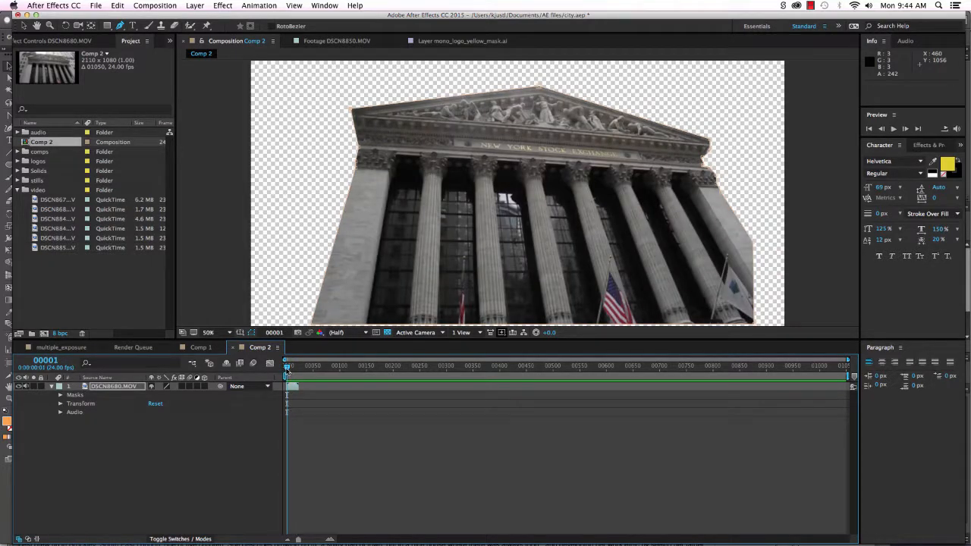
left_click(60, 396)
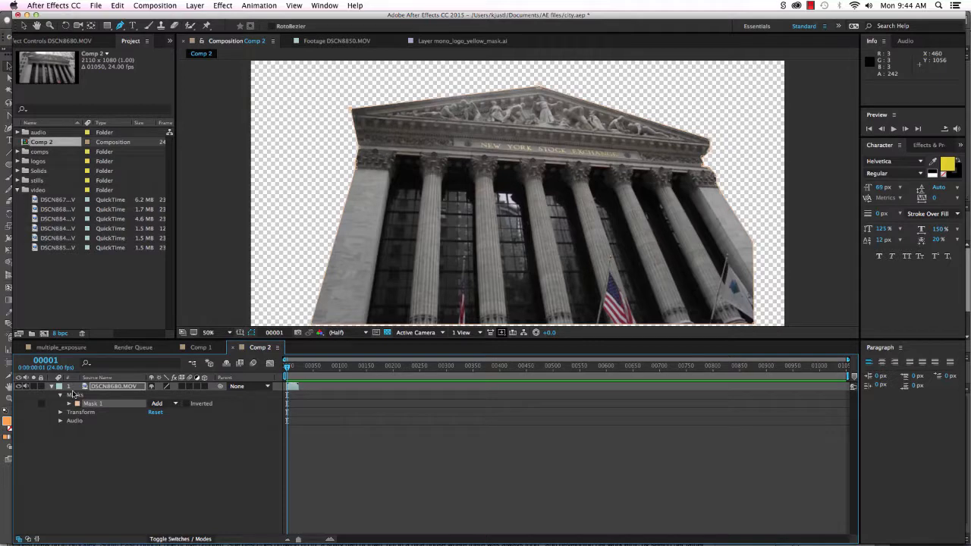
left_click(176, 404)
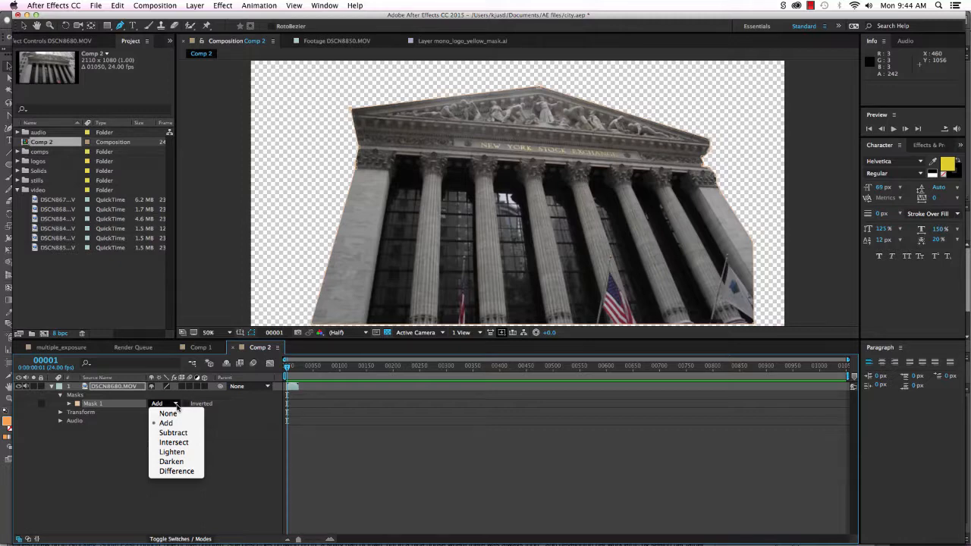
left_click(119, 443)
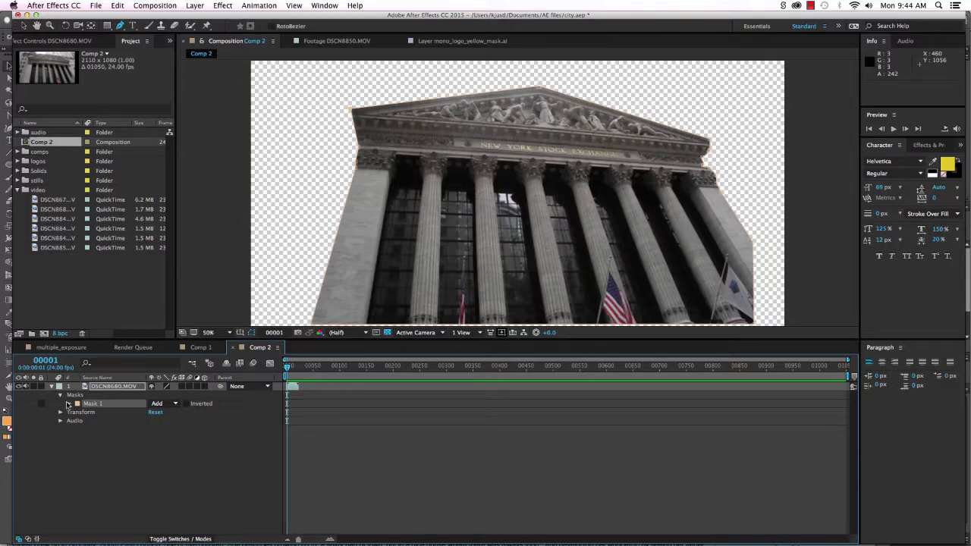
left_click(69, 403)
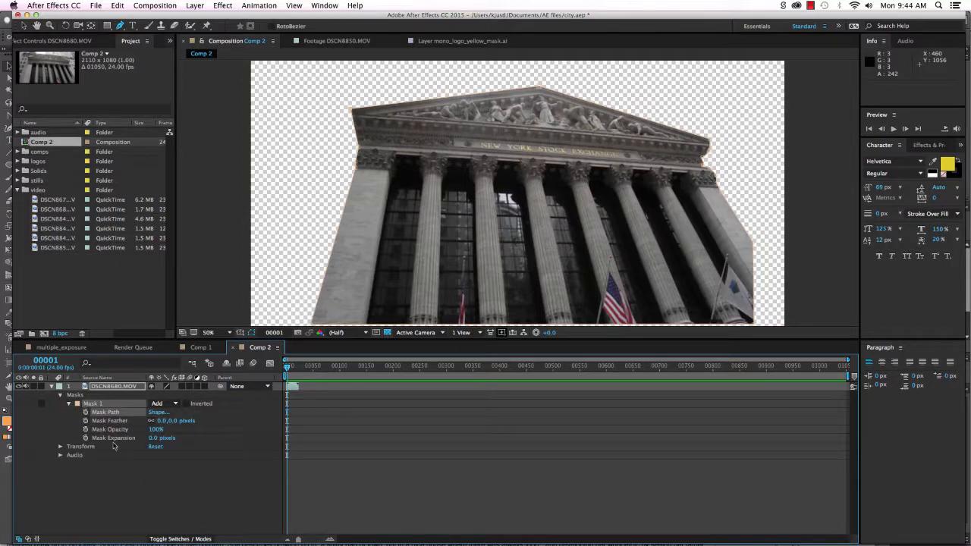
mouse_move(173, 420)
left_mouse_down()
mouse_move(184, 420)
mouse_move(169, 427)
left_mouse_up()
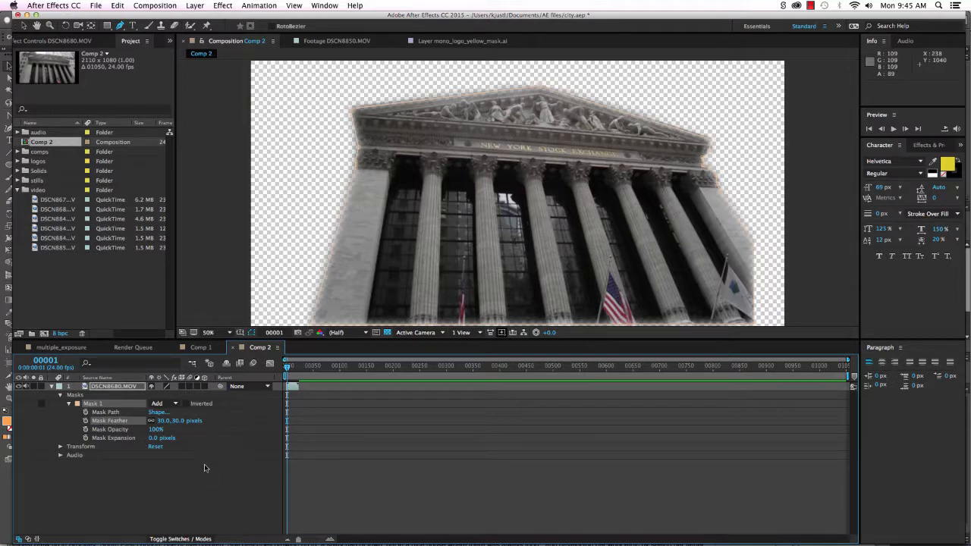
left_click(52, 386)
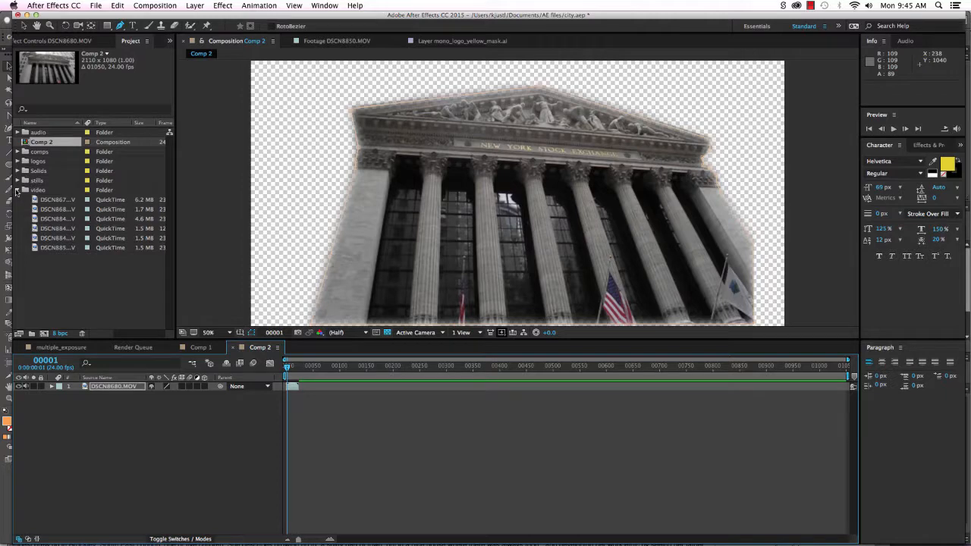
Add DSCN8679.MOV to Comp 2 as a second layer and scrub for a bright frame.
left_click(47, 209)
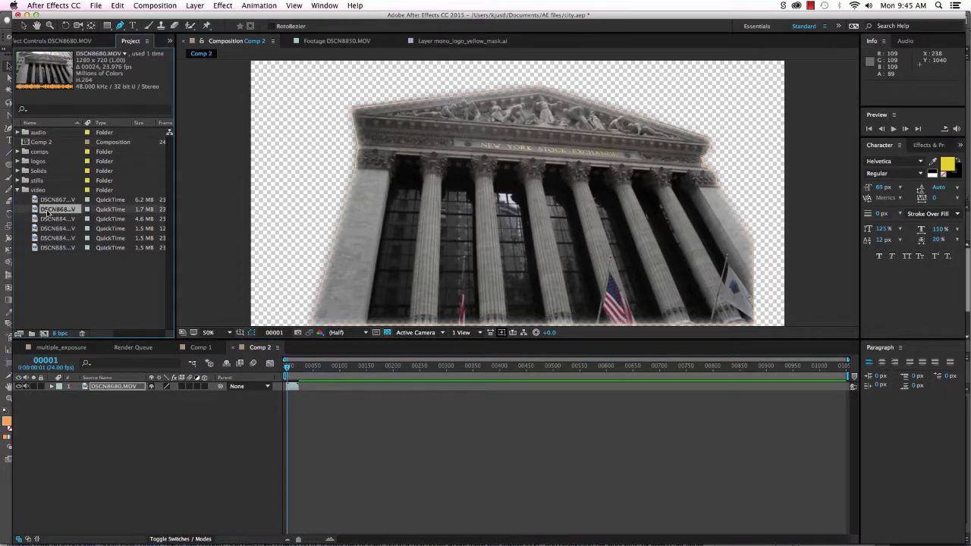
left_click(50, 199)
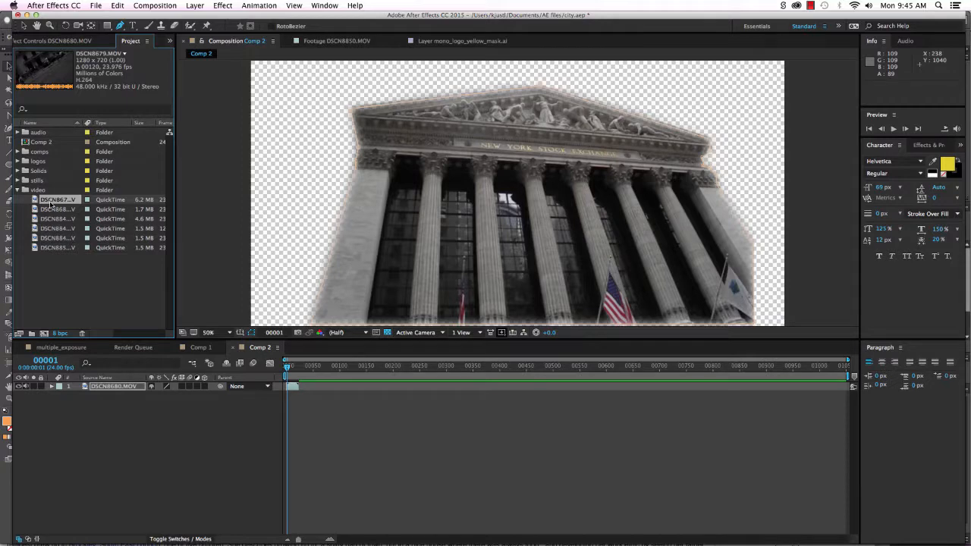
left_click_drag(56, 201, 73, 412)
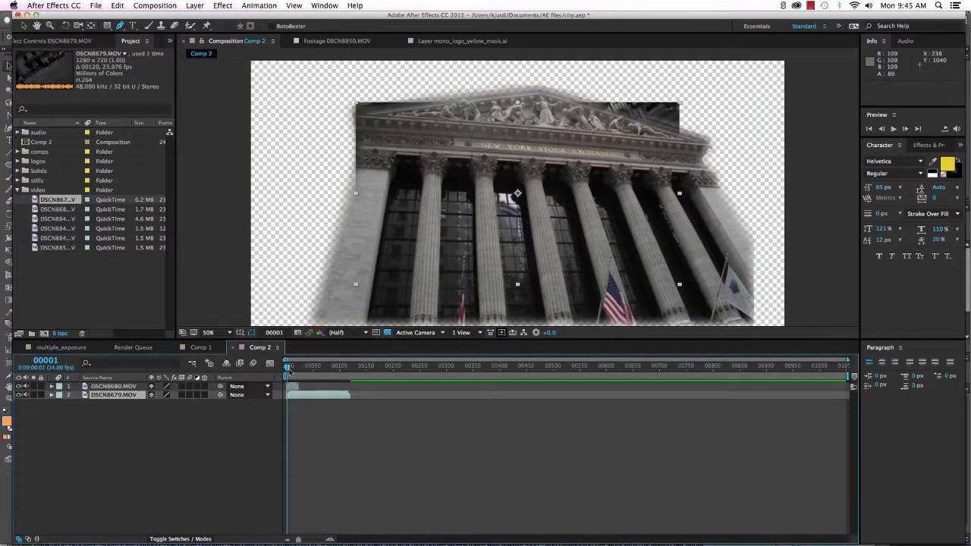
left_click_drag(288, 369, 293, 369)
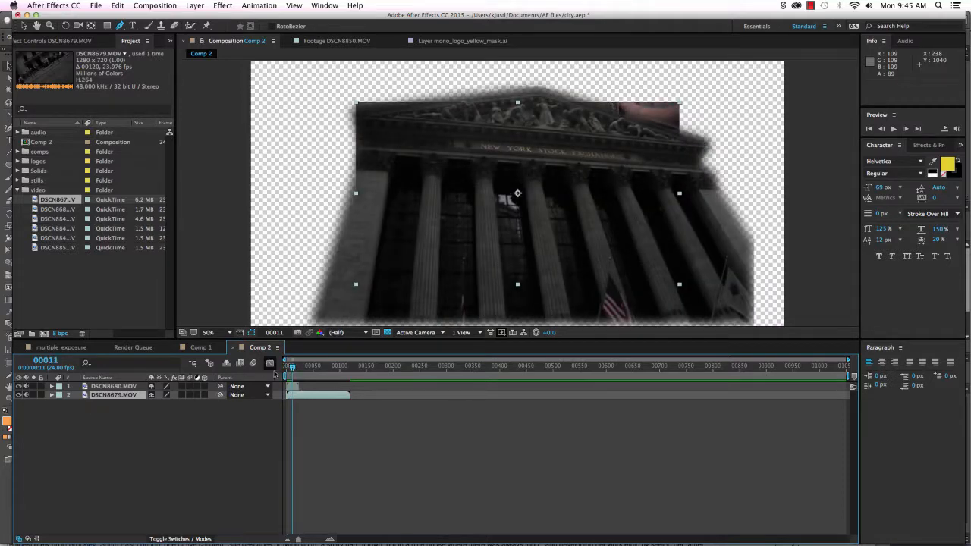
mouse_move(291, 367)
left_mouse_down()
mouse_move(342, 369)
mouse_move(275, 376)
mouse_move(323, 376)
mouse_move(291, 378)
left_mouse_up()
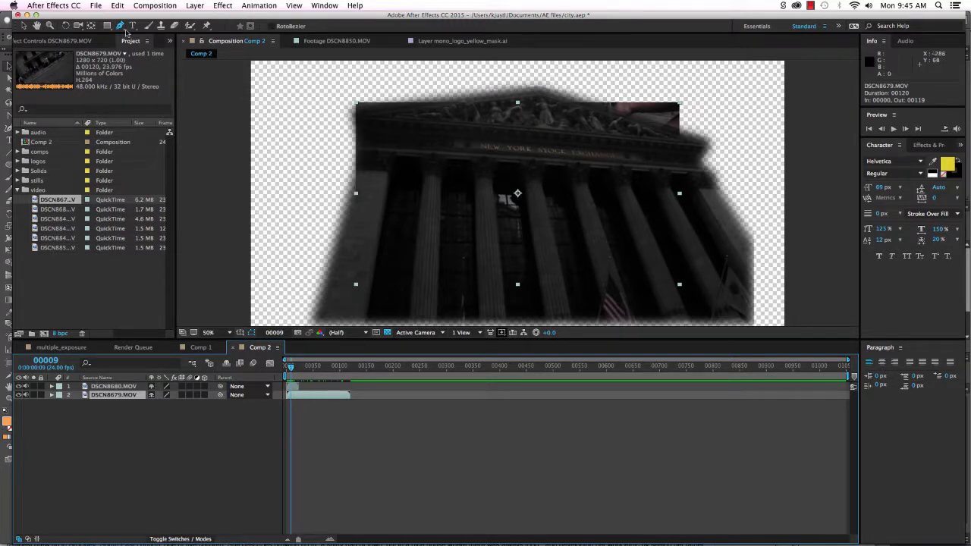
Scale the DSCN8679.MOV layer up with the Selection tool (V) to fill the frame.
left_click(24, 27)
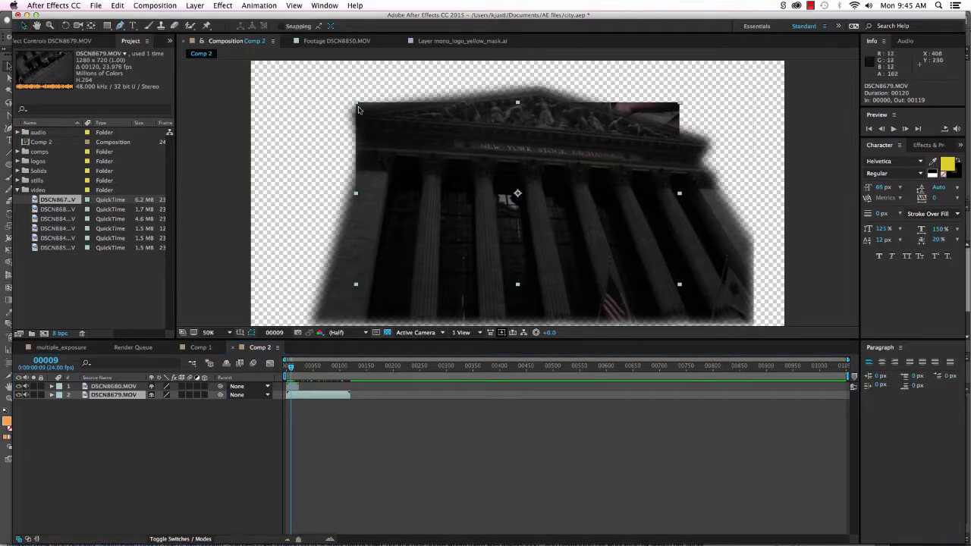
left_click(120, 26)
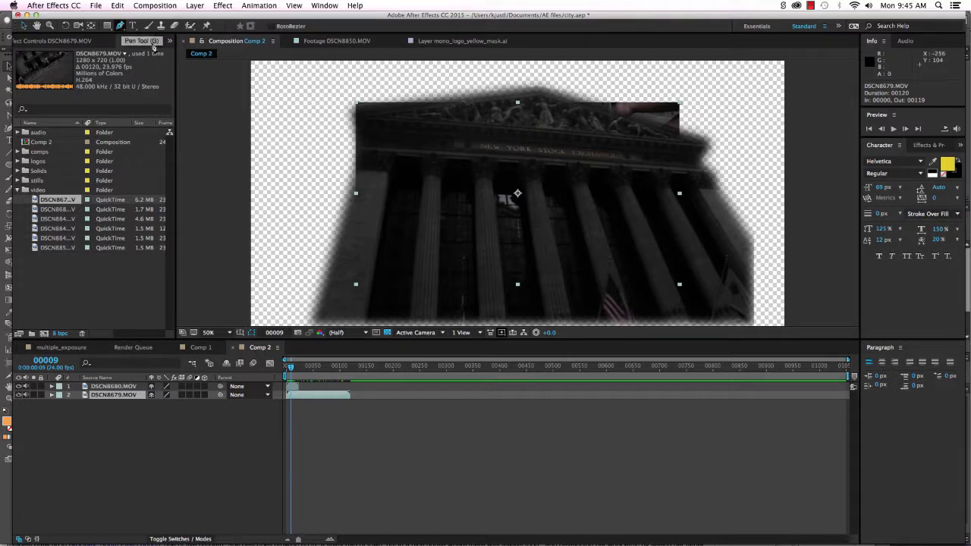
key("v")
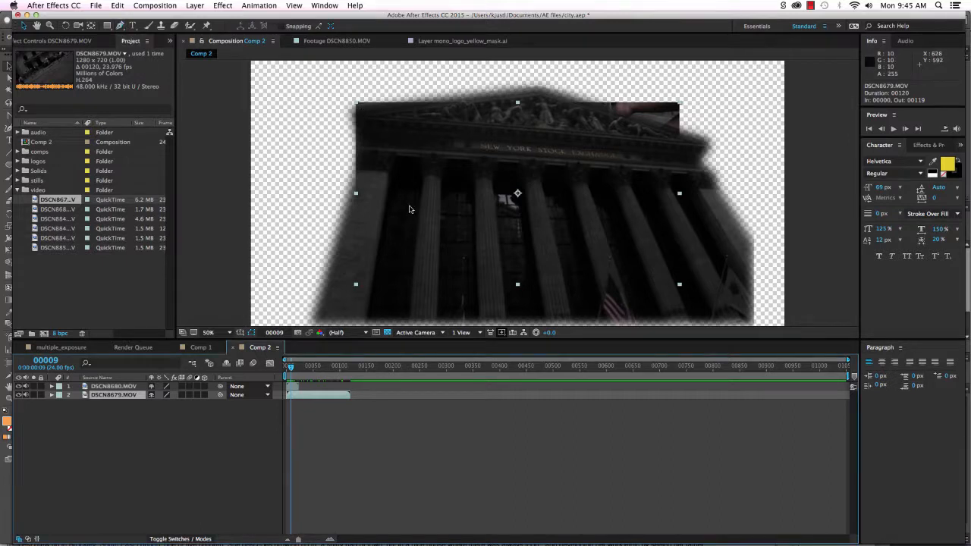
left_click(356, 105)
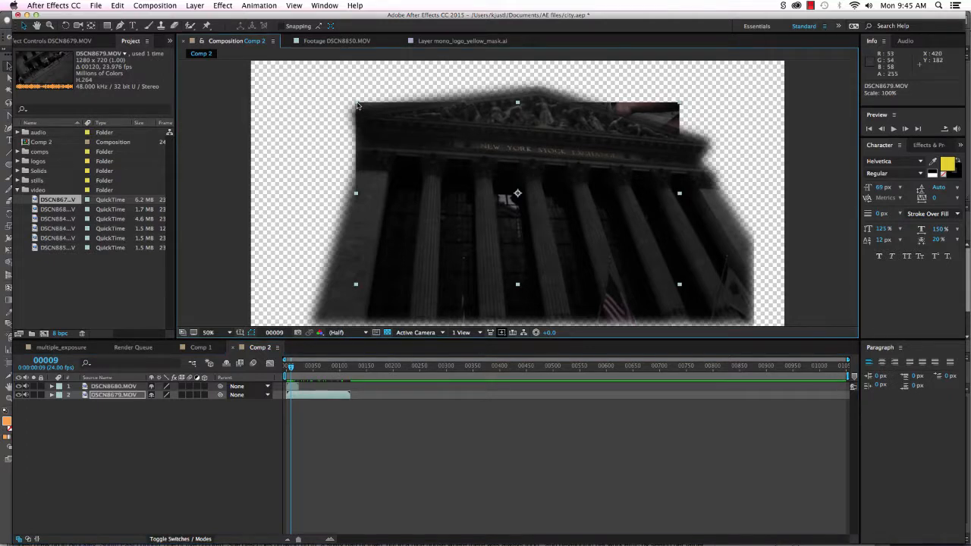
left_click_drag(357, 105, 144, 27)
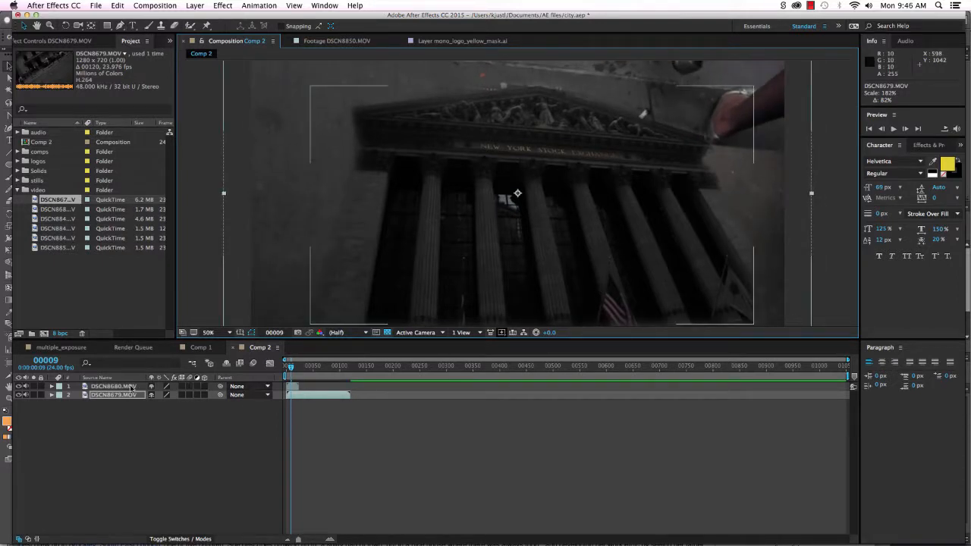
Shrink the feathered building layer and move it down-left over the stairway footage.
left_click(295, 388)
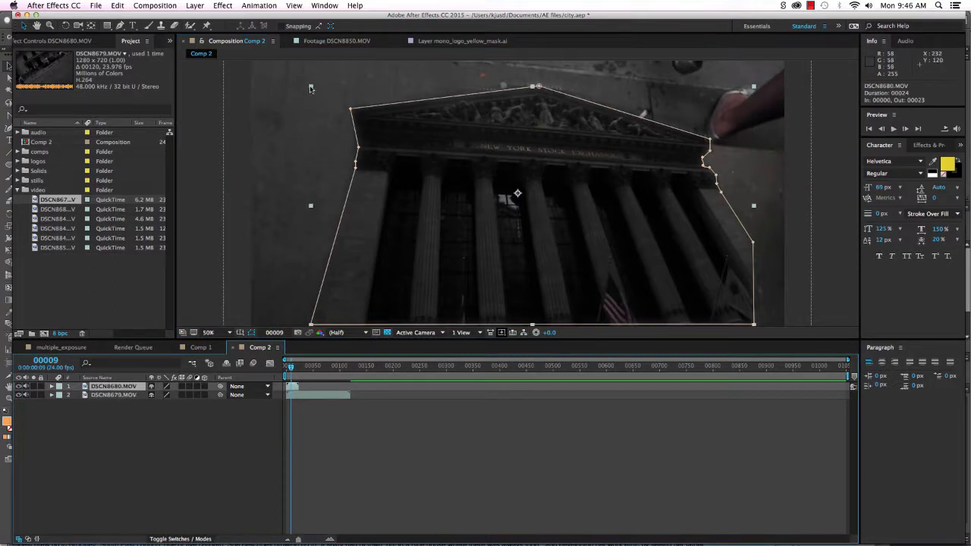
left_click_drag(310, 88, 375, 119)
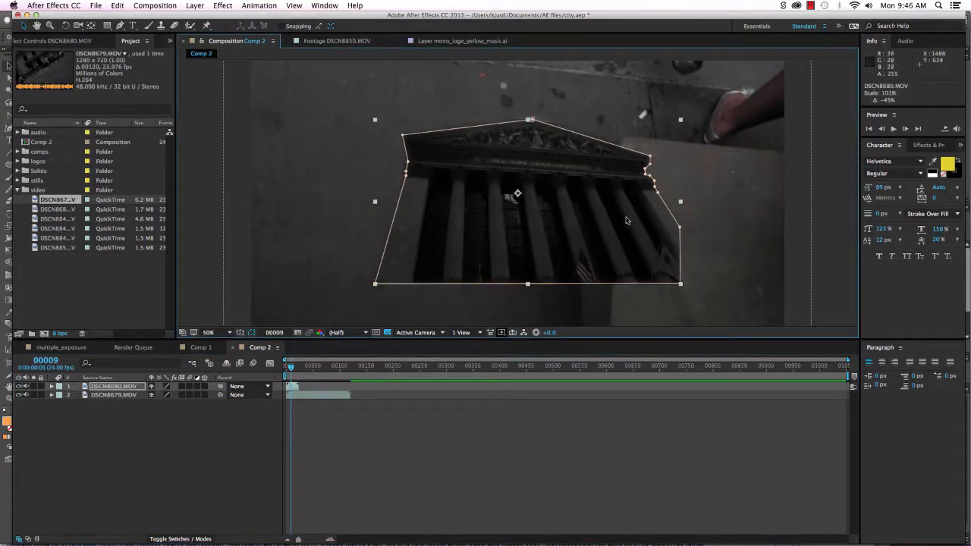
left_click_drag(626, 220, 521, 263)
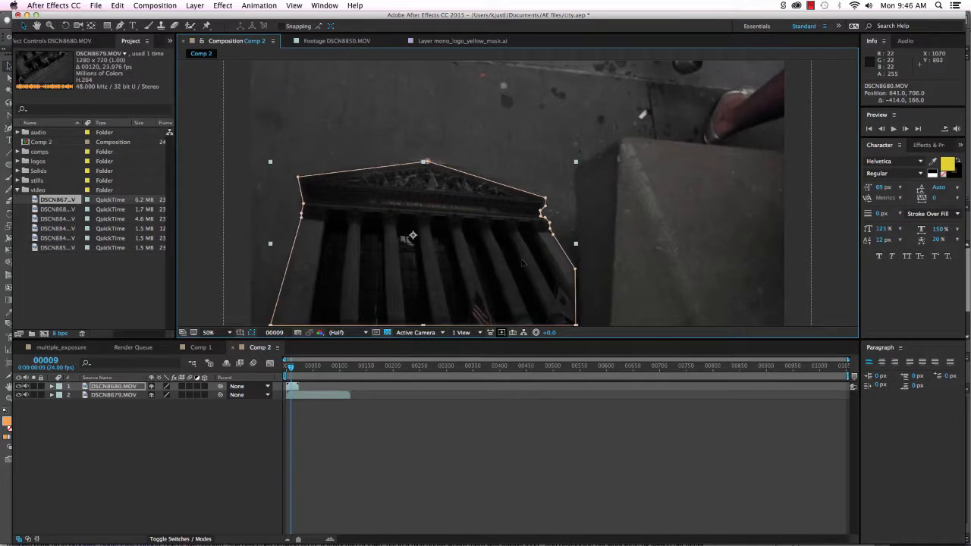
left_click(209, 140)
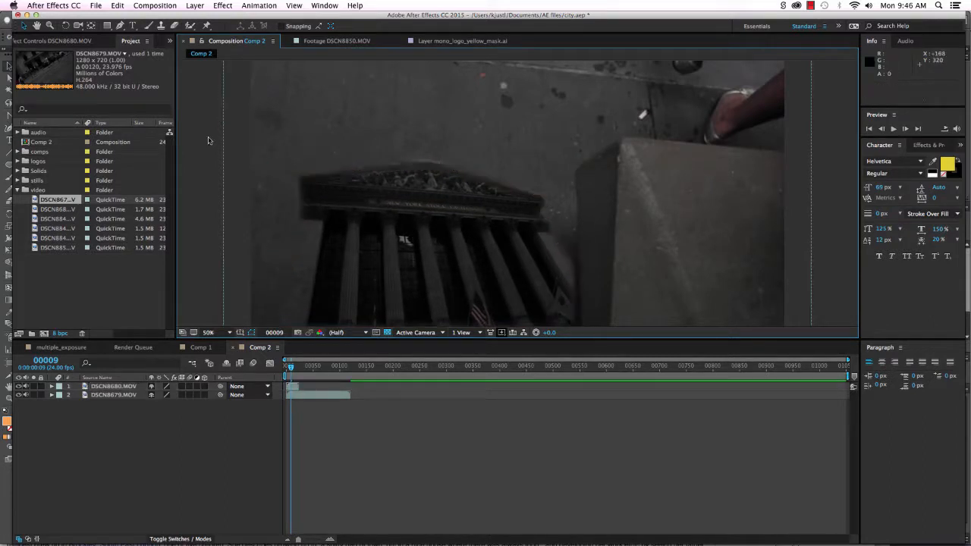
Preview the blended composite from the first frames.
left_click_drag(291, 367, 285, 369)
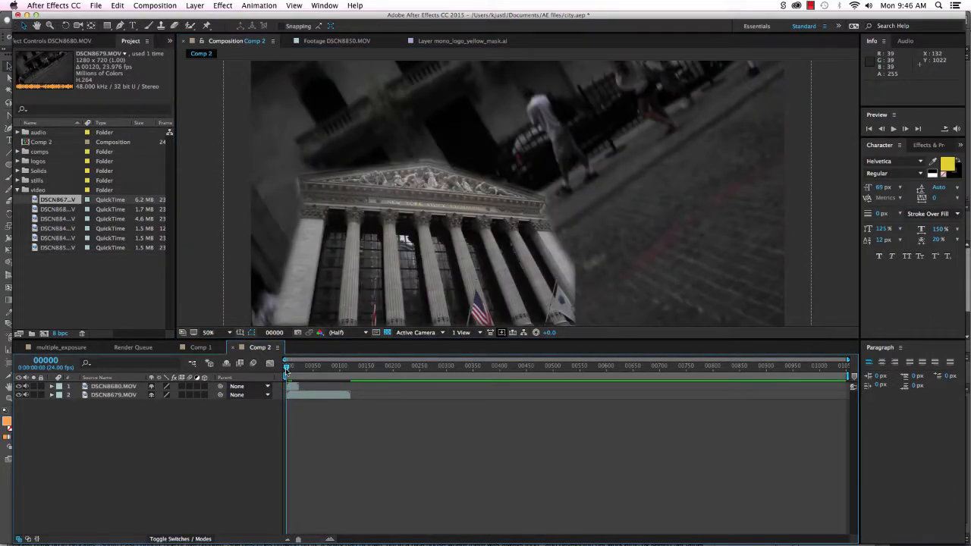
key("space")
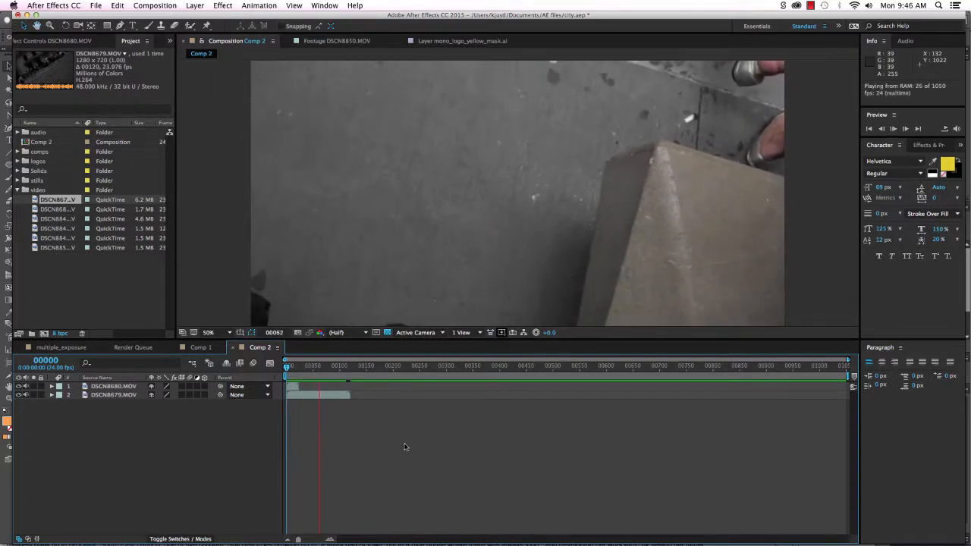
left_click(294, 369)
left_click_drag(301, 369, 294, 369)
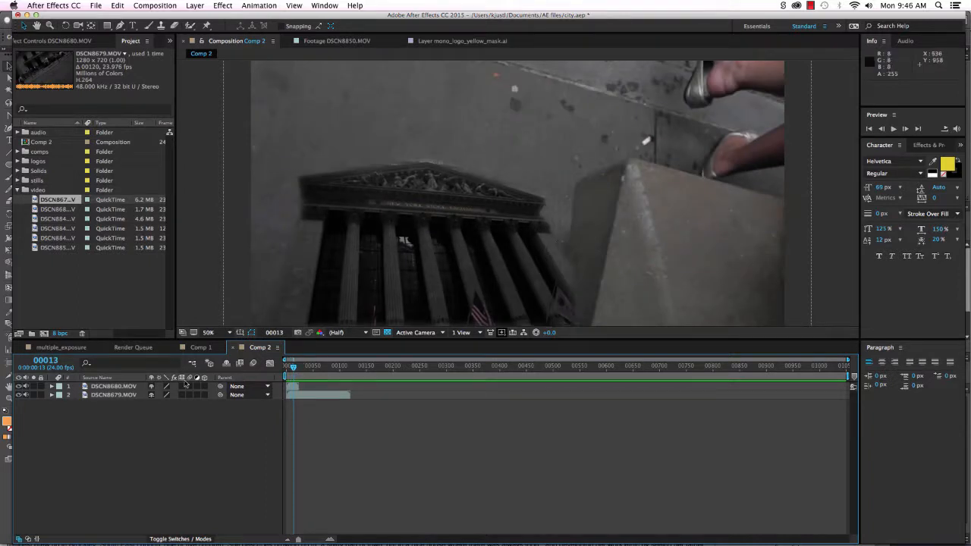
Enlarge the building layer to dominate the frame and move it up-right.
left_click(52, 387)
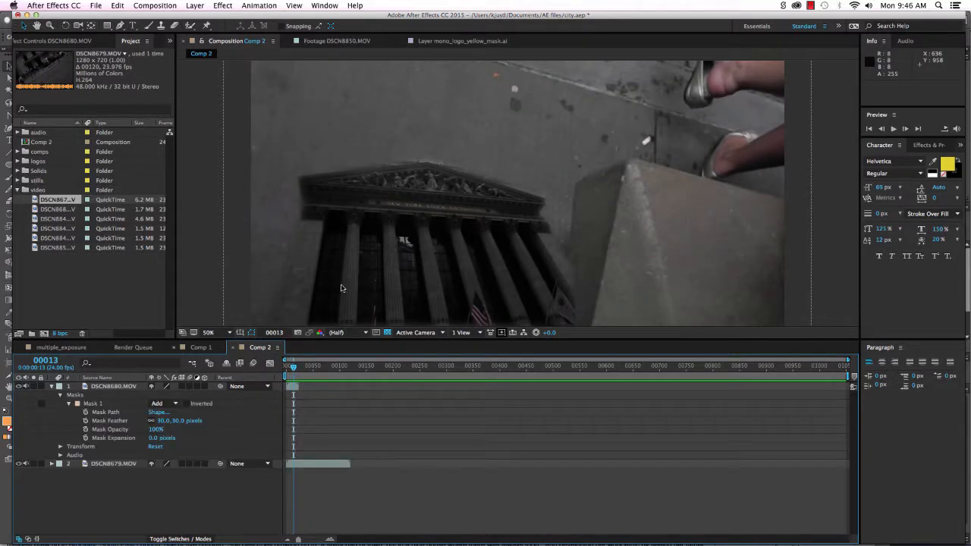
left_click(574, 164)
left_click_drag(574, 164, 717, 94)
left_click_drag(551, 198, 567, 137)
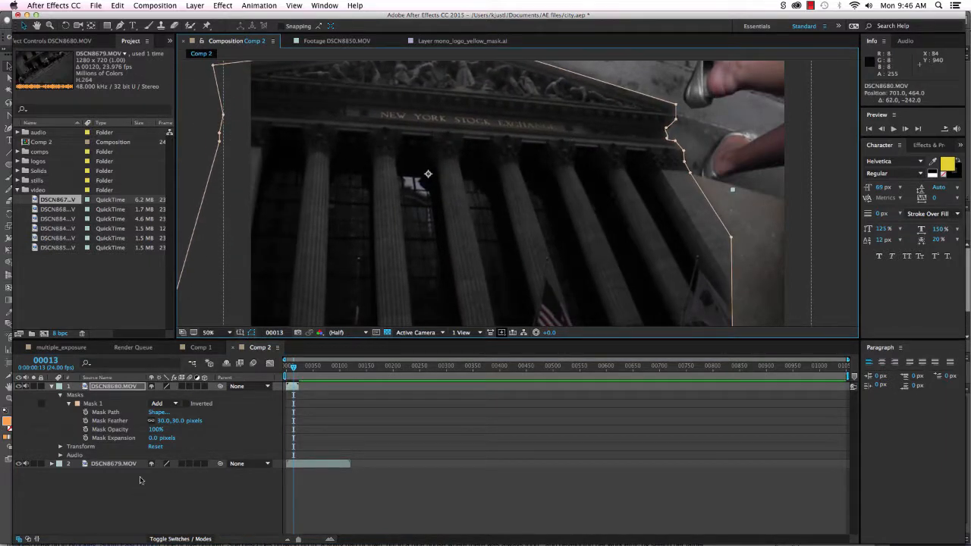
Set Mask 1's feather to 0 px for hard edges and check across frames.
left_click_drag(294, 369, 286, 370)
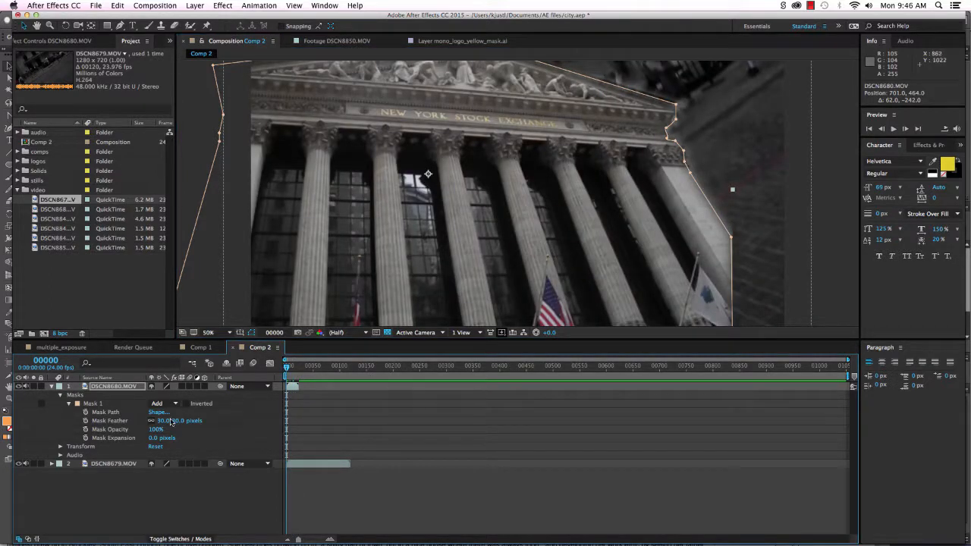
left_click_drag(171, 423, 127, 421)
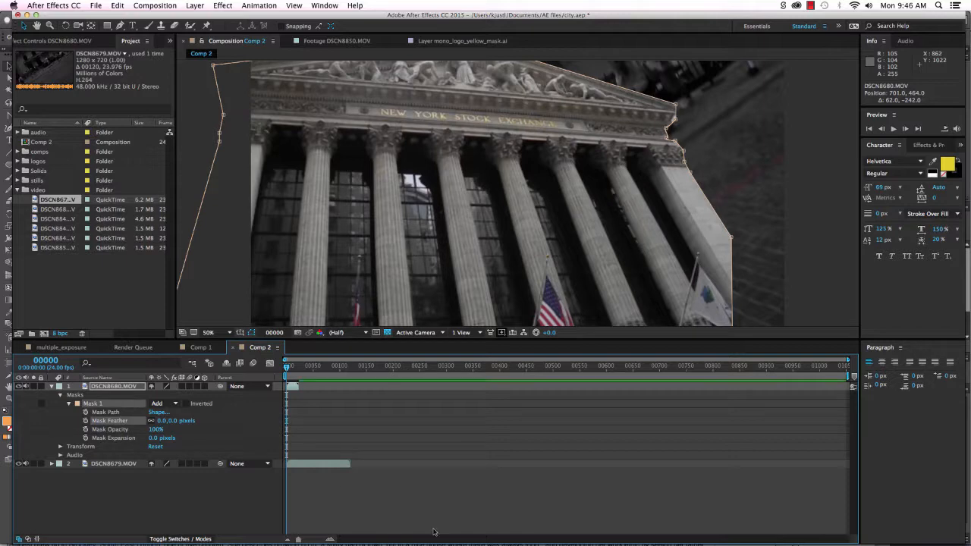
left_click_drag(287, 367, 295, 368)
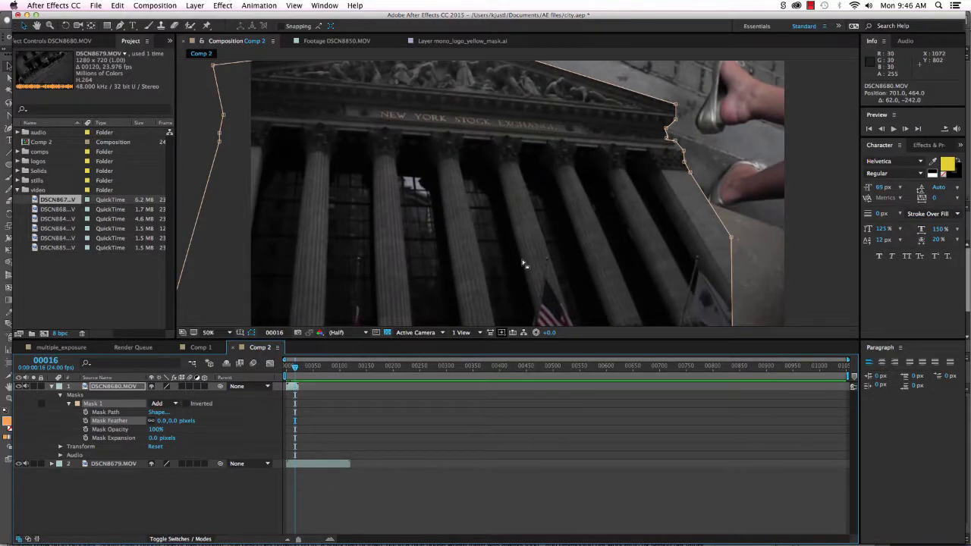
left_click(523, 267)
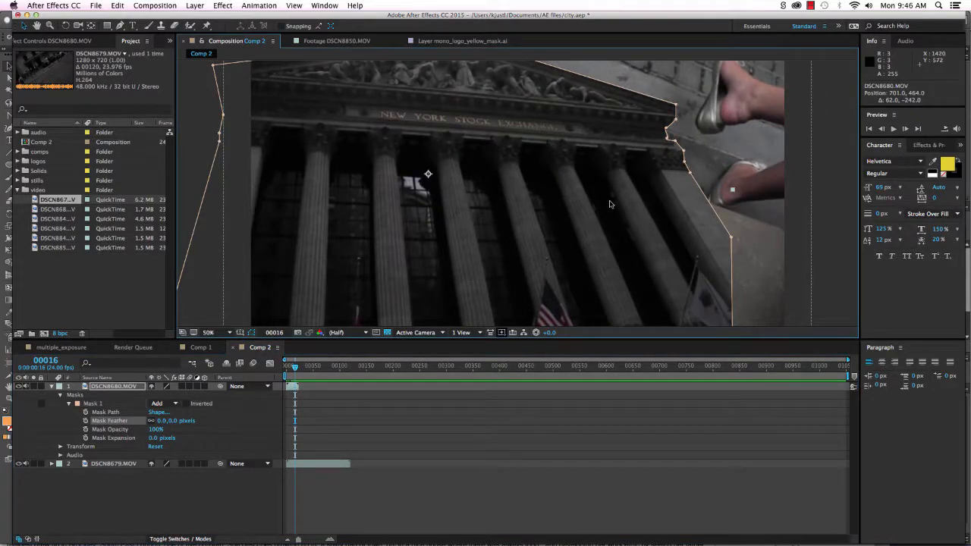
Zoom the Composition viewer to 25% and return to the Project panel.
key("F3")
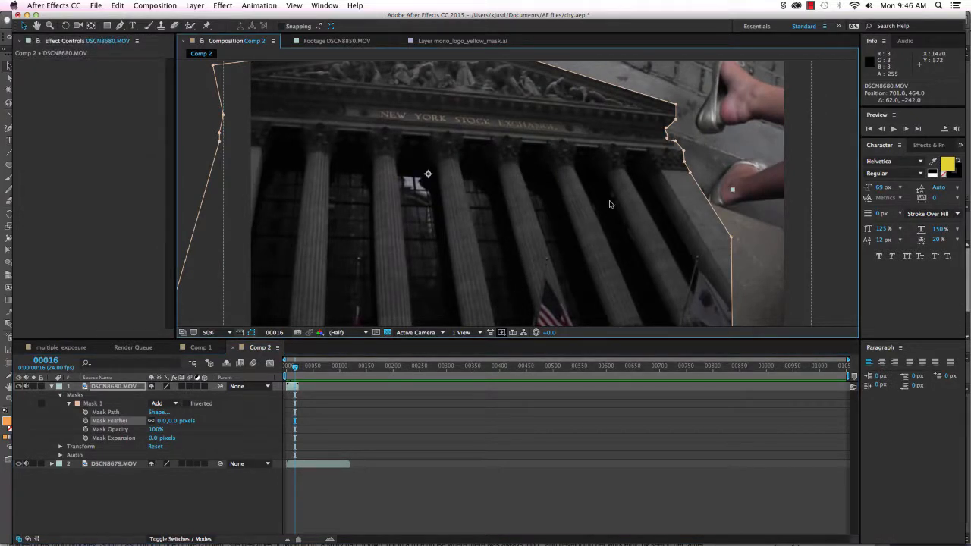
left_click(771, 151)
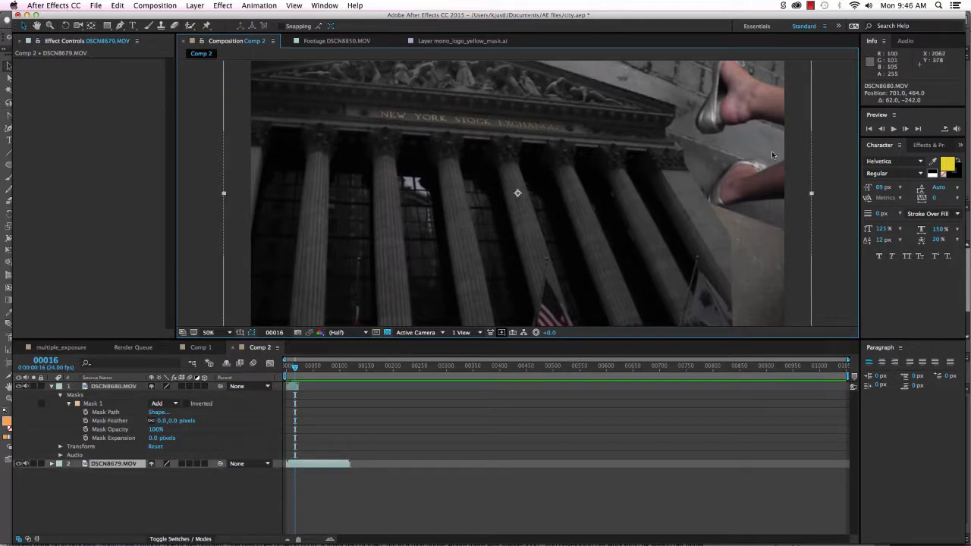
key("comma")
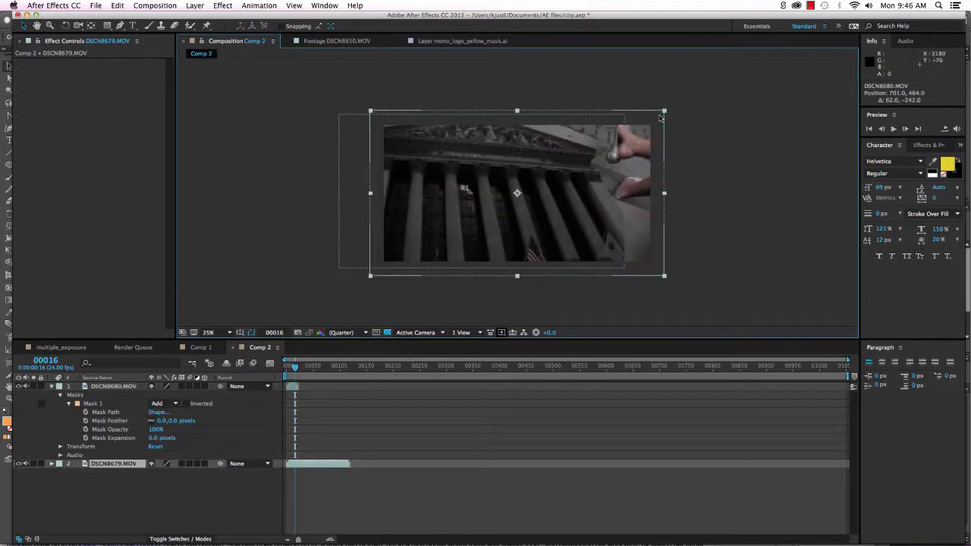
key("super+0")
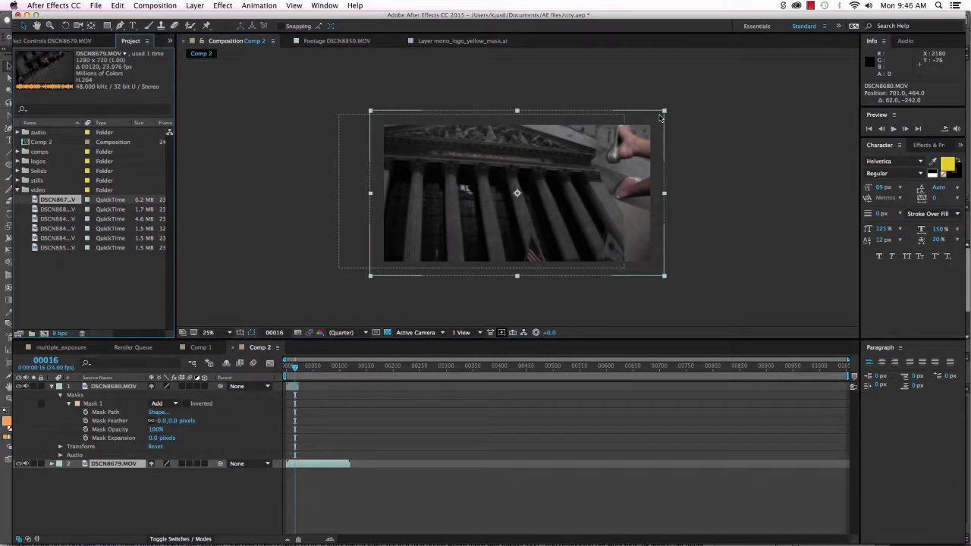
left_click(317, 173)
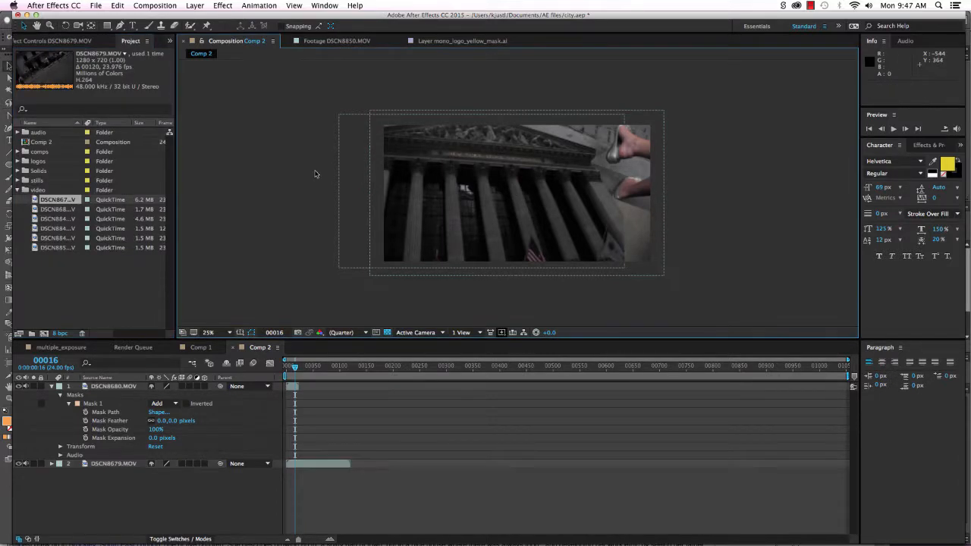
key("period")
key("comma")
Scale the masked stock-exchange layer down, move it down-left, and preview the first frames.
left_click(463, 184)
left_click_drag(624, 116, 572, 142)
left_click_drag(517, 200, 511, 222)
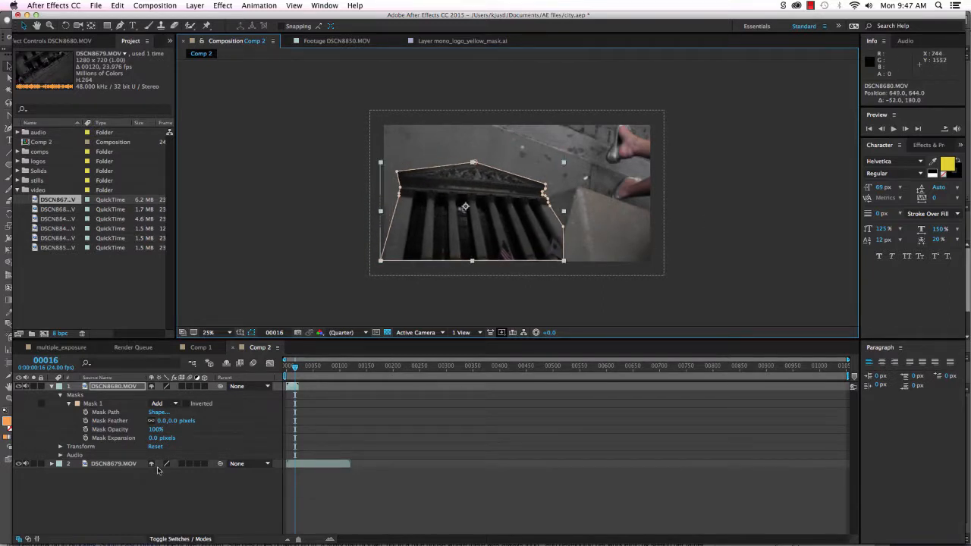
mouse_move(296, 369)
left_mouse_down()
mouse_move(354, 377)
mouse_move(288, 378)
left_mouse_up()
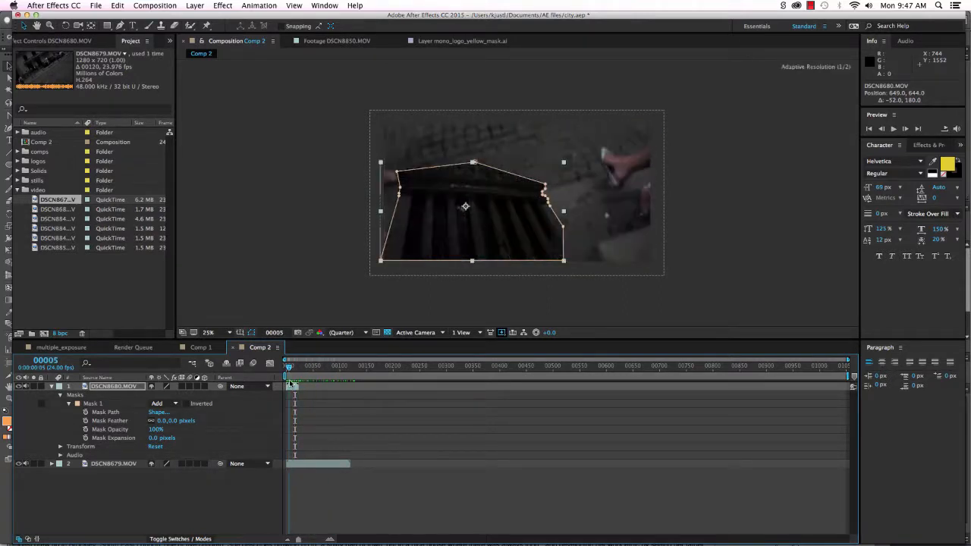
left_click(52, 387)
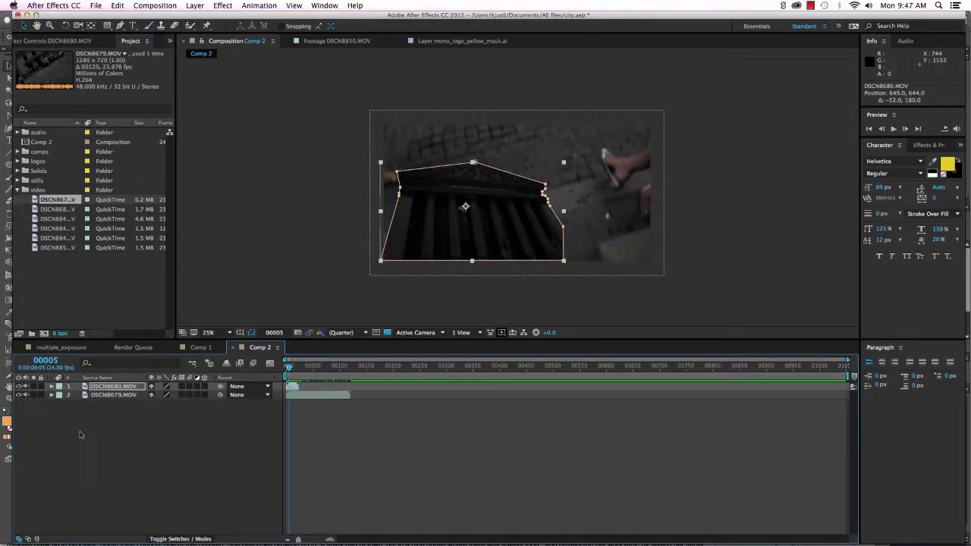
Open Comp 1 and scrub from frame 00608 across the mono logo and city footage.
left_click(16, 151)
double_click(51, 160)
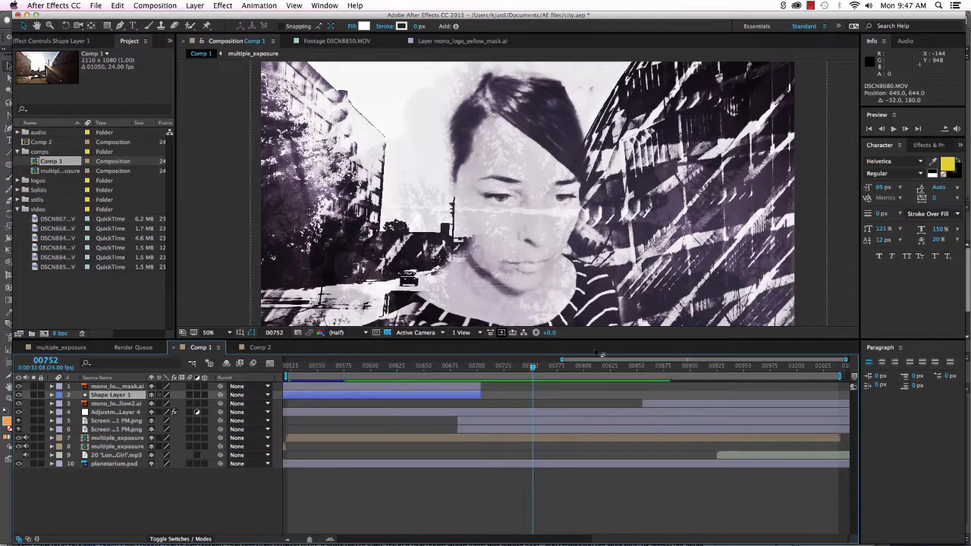
left_click(377, 367)
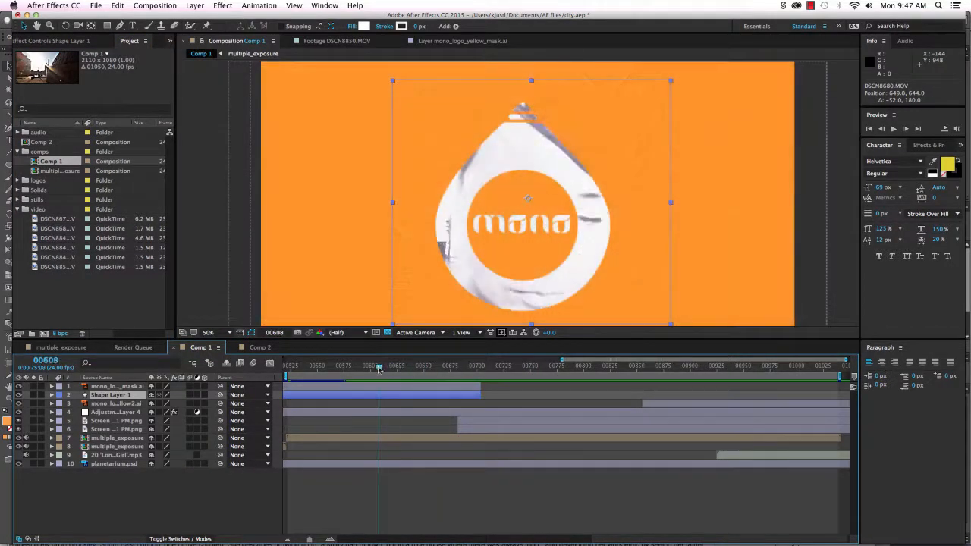
left_click_drag(377, 367, 452, 371)
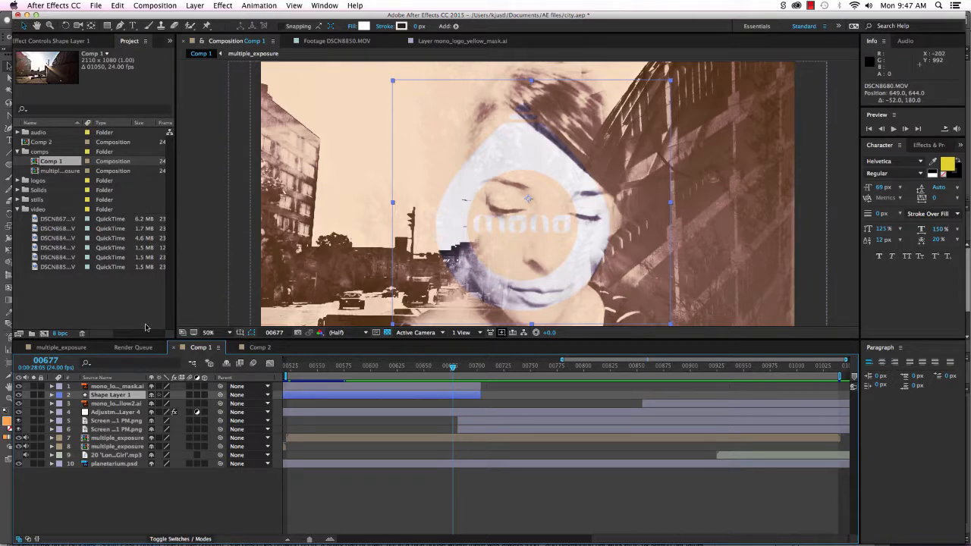
Open the multiple_exposure composition and collapse the expanded layer properties.
double_click(56, 171)
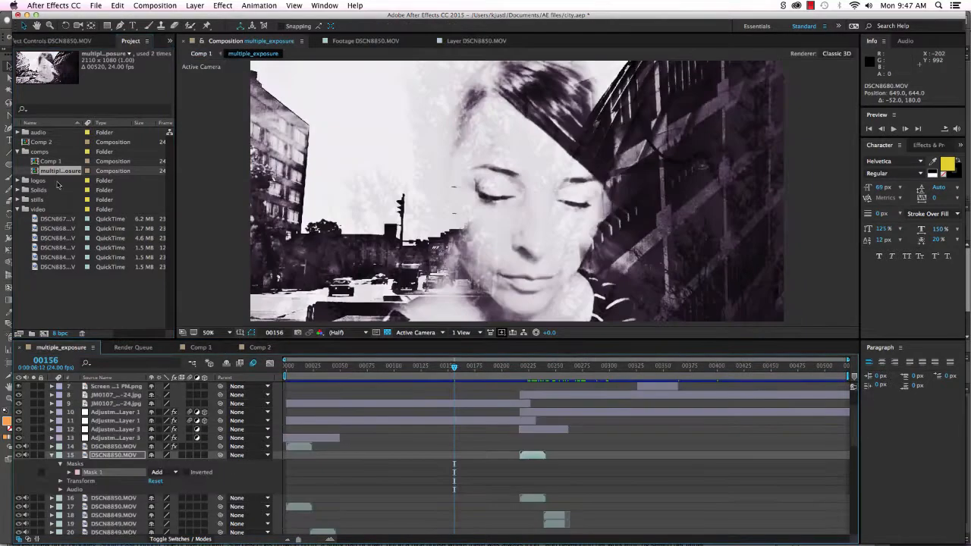
left_click(51, 455)
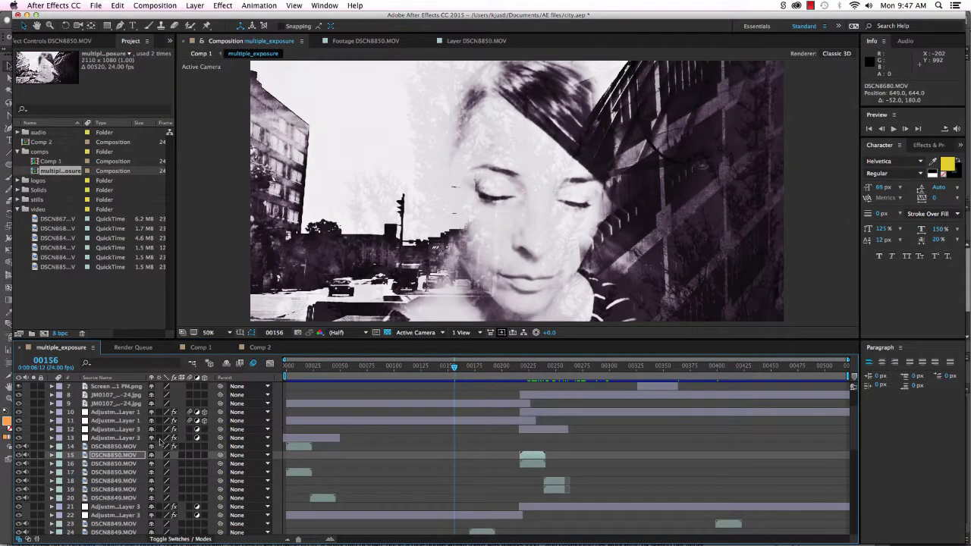
scroll(152, 464, "down", 8)
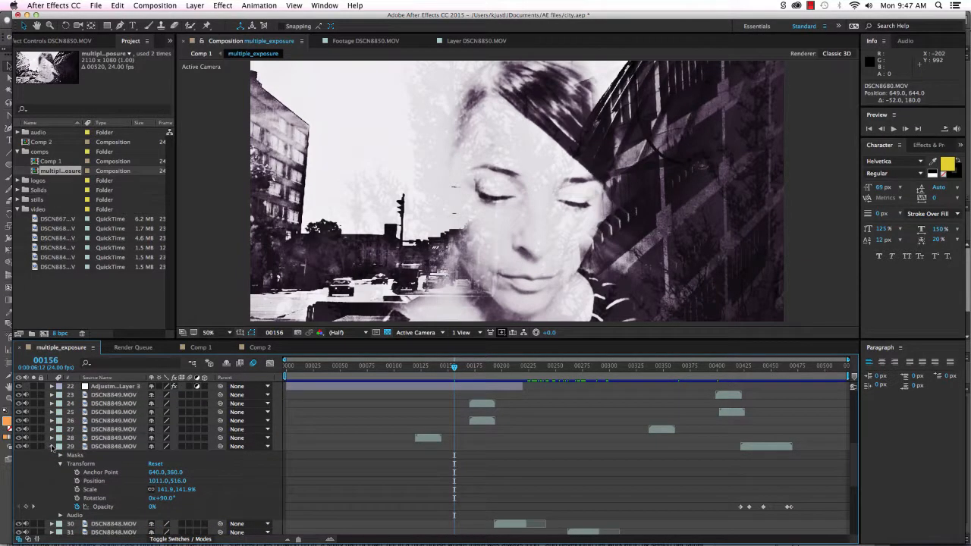
left_click(52, 447)
scroll(141, 471, "down", 5)
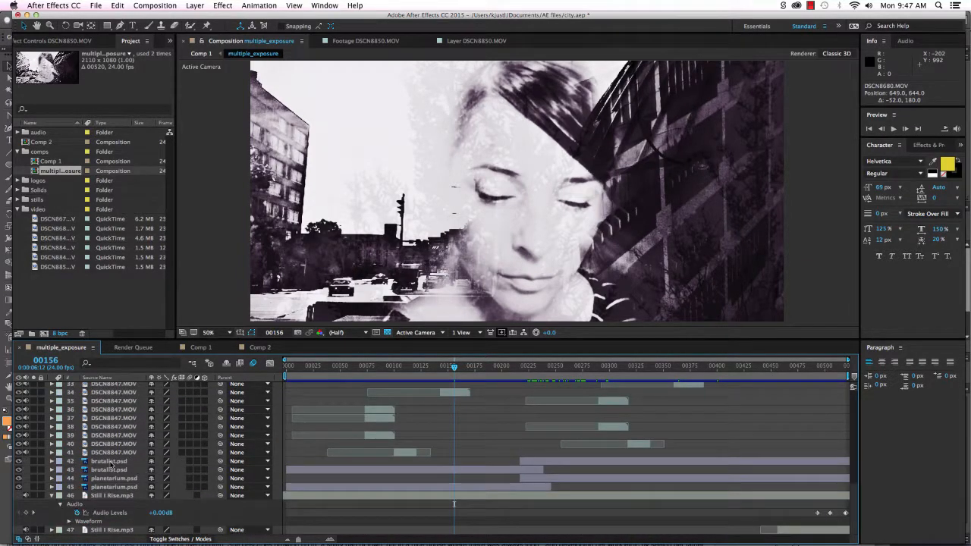
Hide layers 37–45 so only brutalist.psd shows over the foliage.
left_click(111, 462)
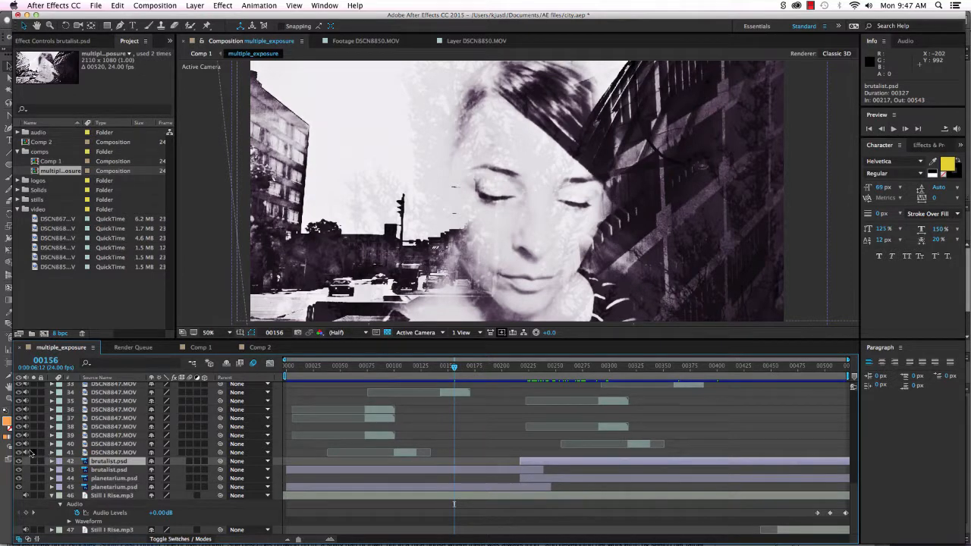
left_click_drag(18, 454, 19, 383)
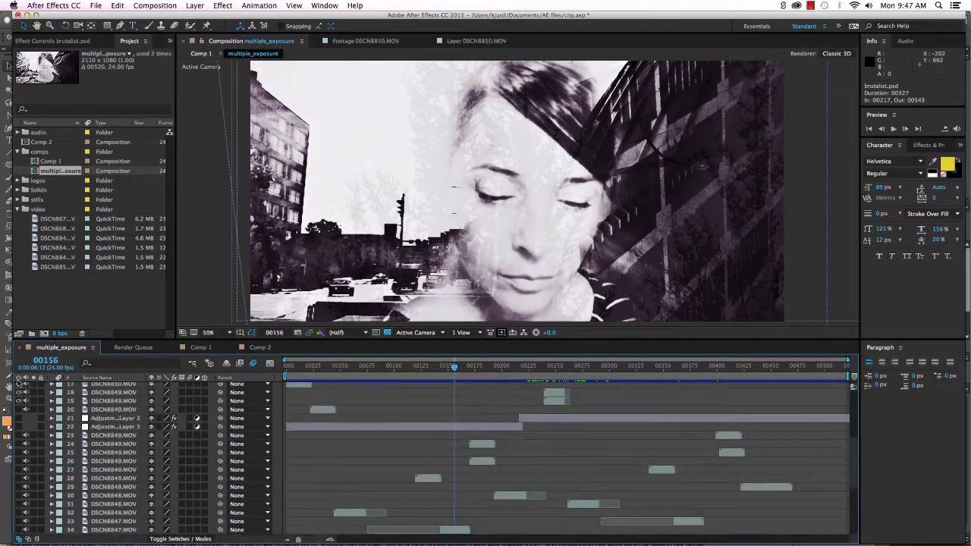
scroll(307, 511, "down", 10)
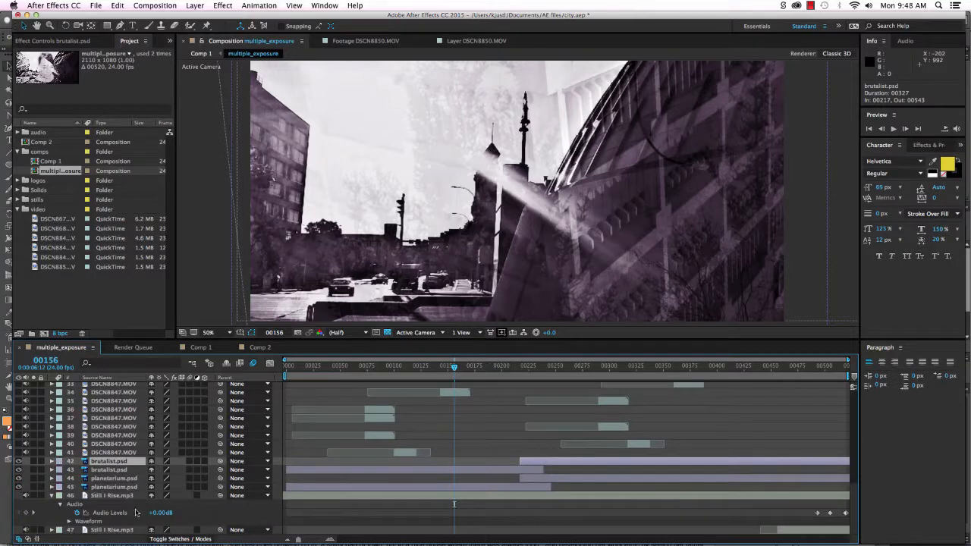
left_click_drag(18, 469, 17, 492)
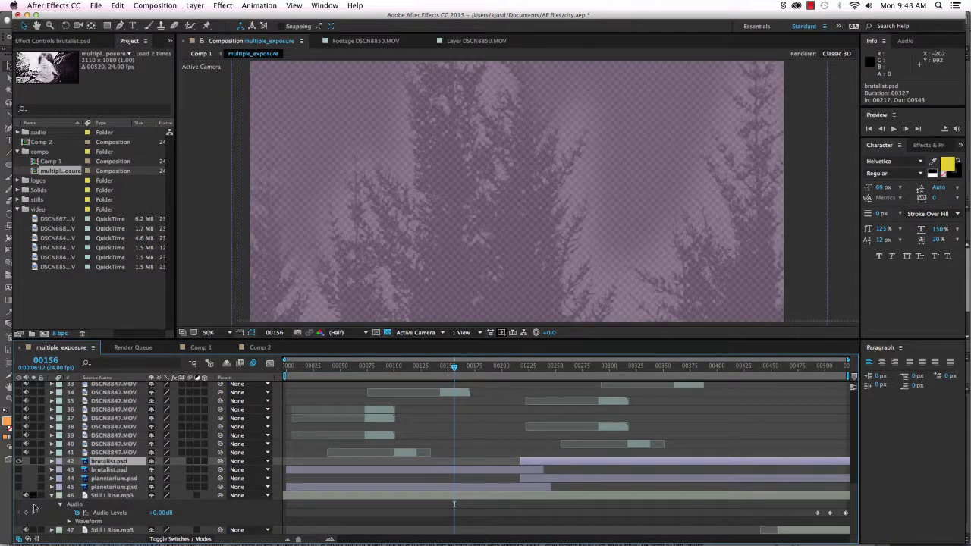
scroll(32, 510, "up", 1)
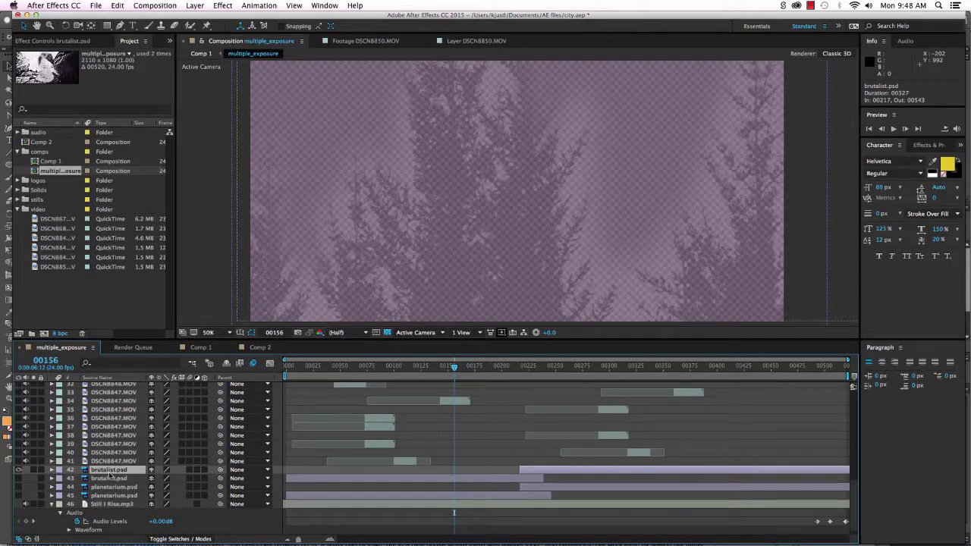
left_click(19, 478)
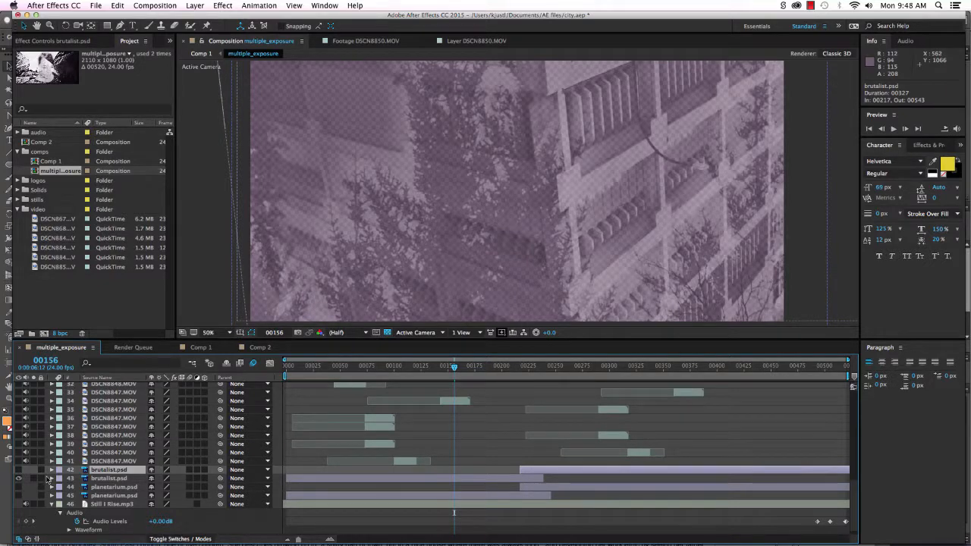
left_click(53, 479)
scroll(379, 496, "down", 3)
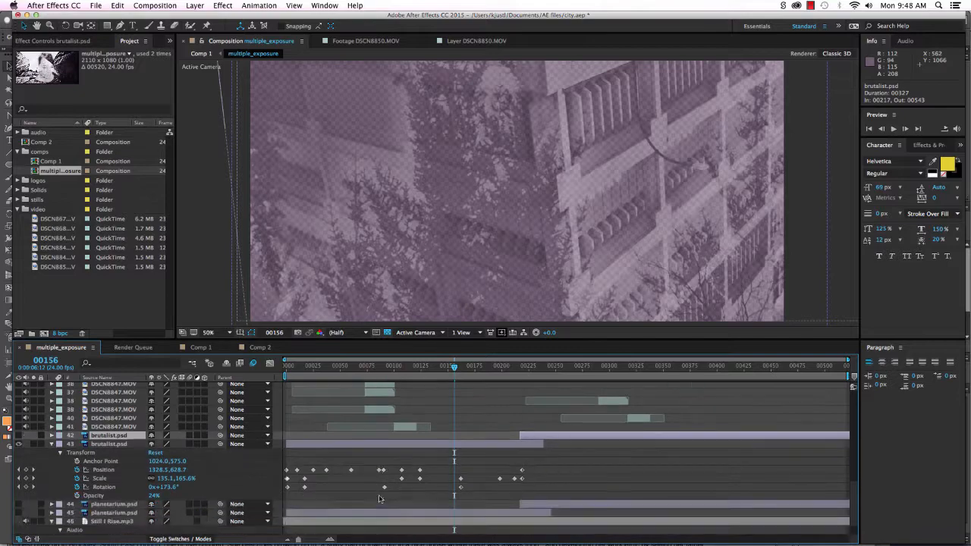
left_click_drag(307, 368, 426, 407)
left_click_drag(19, 386, 18, 419)
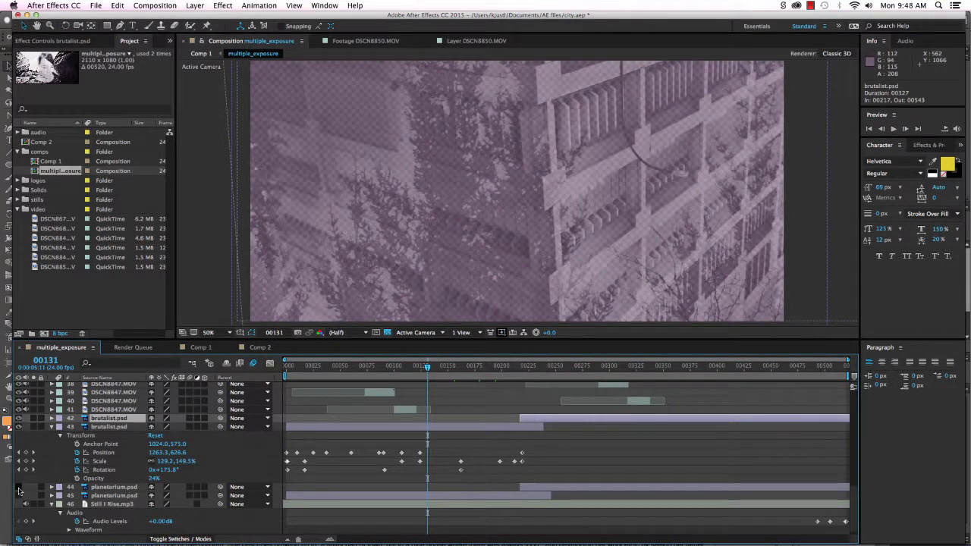
left_click_drag(18, 487, 18, 495)
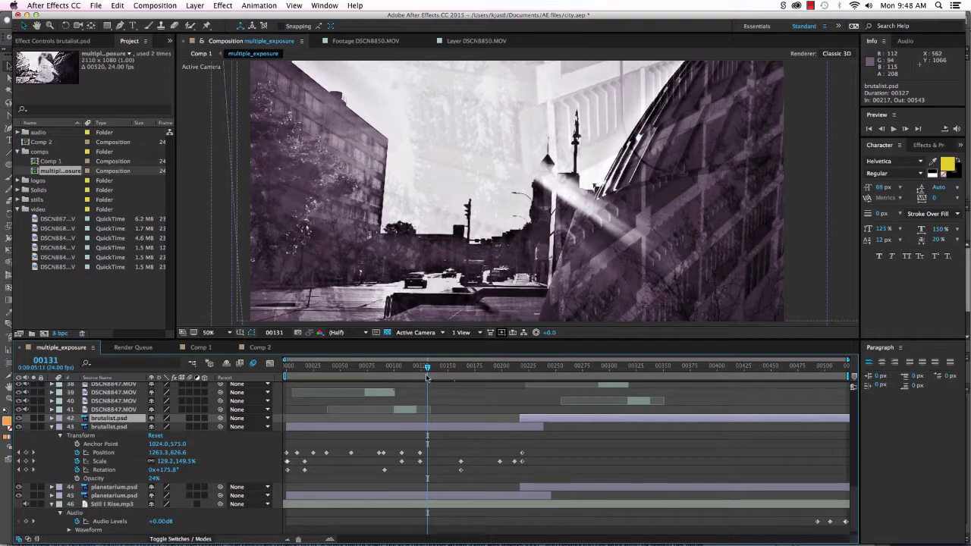
left_click_drag(426, 370, 596, 376)
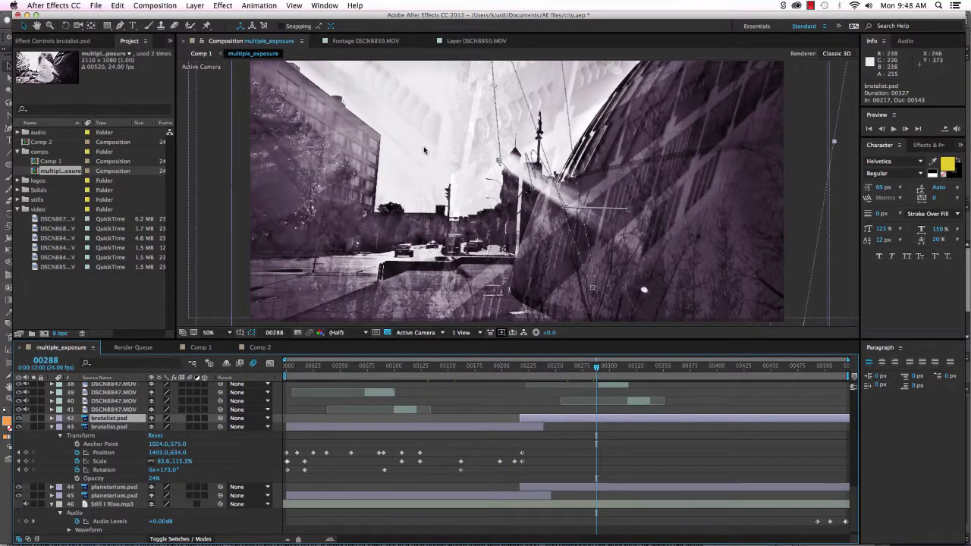
scroll(47, 508, "down", 1)
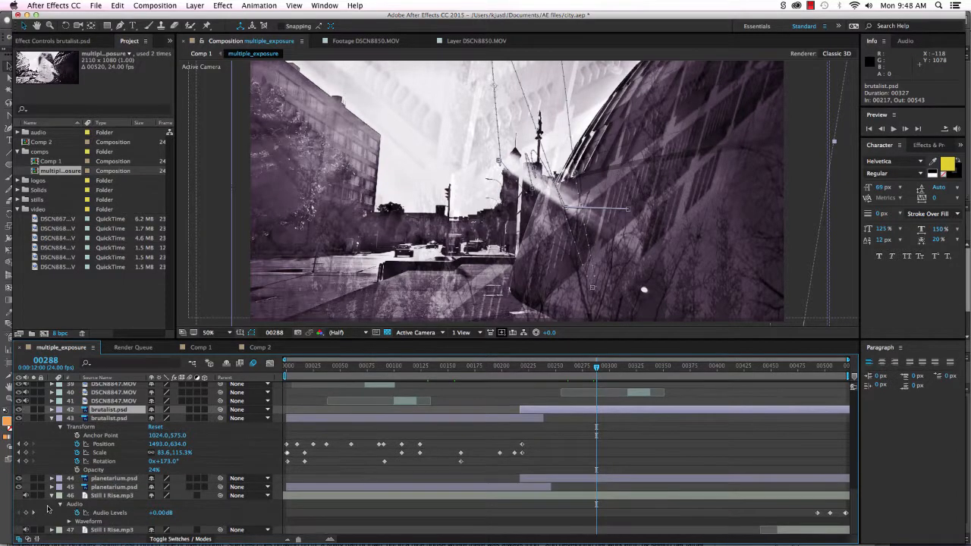
scroll(23, 504, "up", 5)
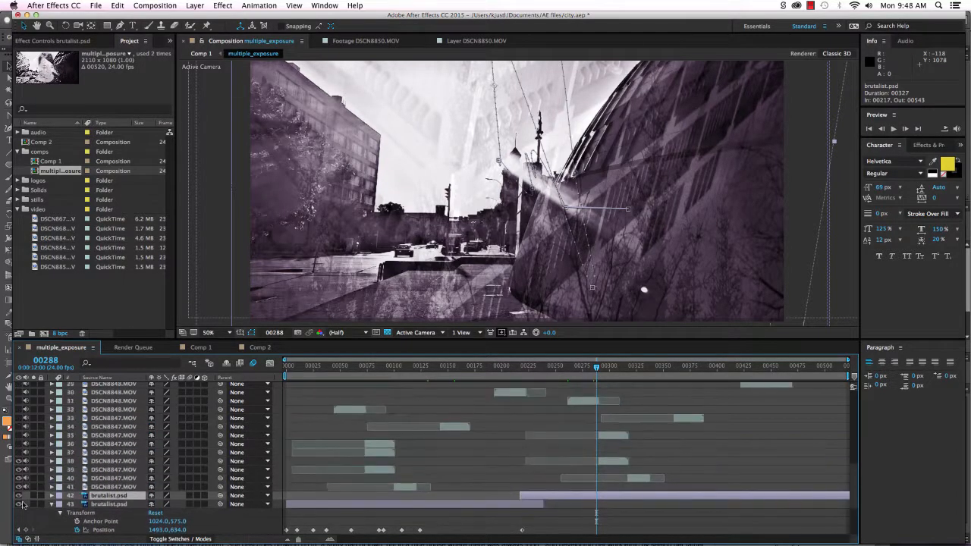
left_click_drag(18, 385, 18, 456)
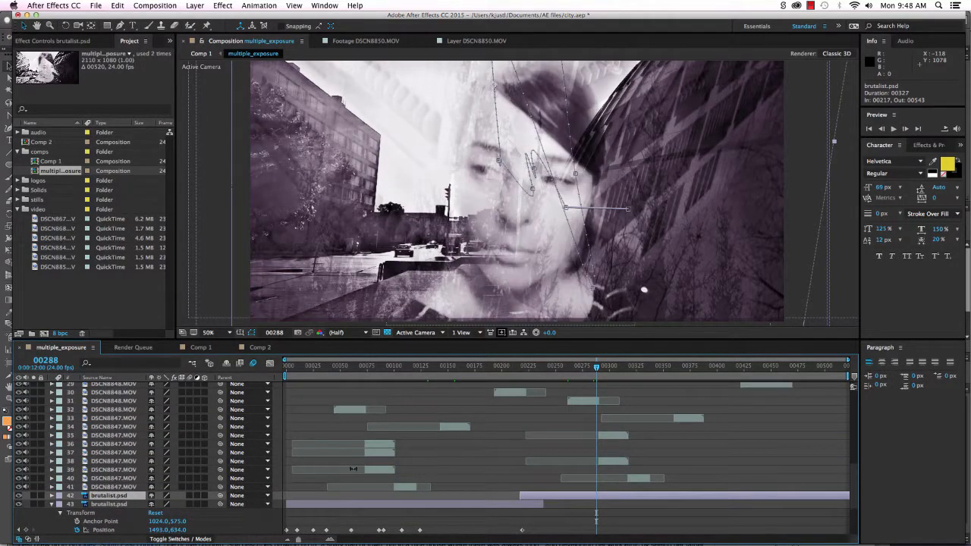
scroll(148, 459, "up", 6)
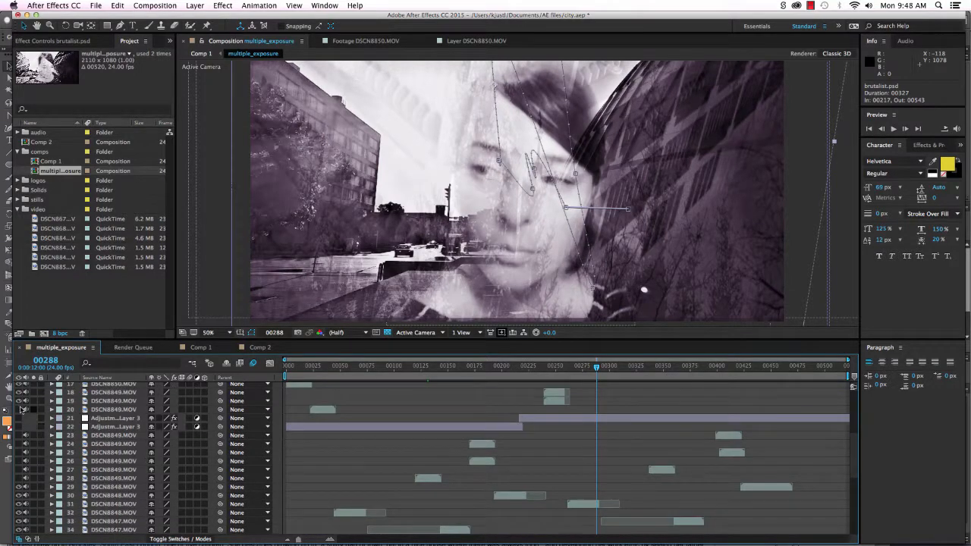
left_click_drag(18, 418, 18, 429)
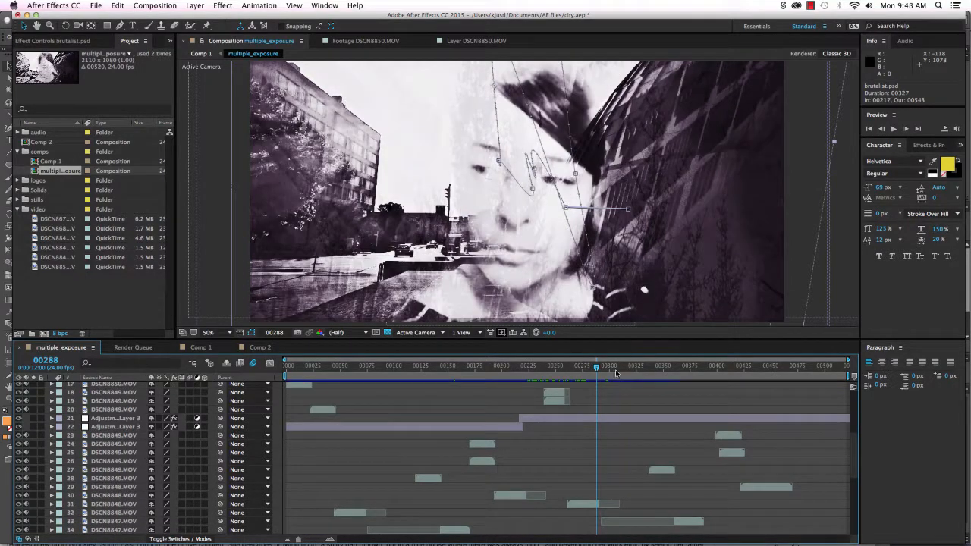
left_click_drag(598, 367, 309, 448)
Open Comp 1 and play a preview of the mono logo from frame 00522.
double_click(47, 162)
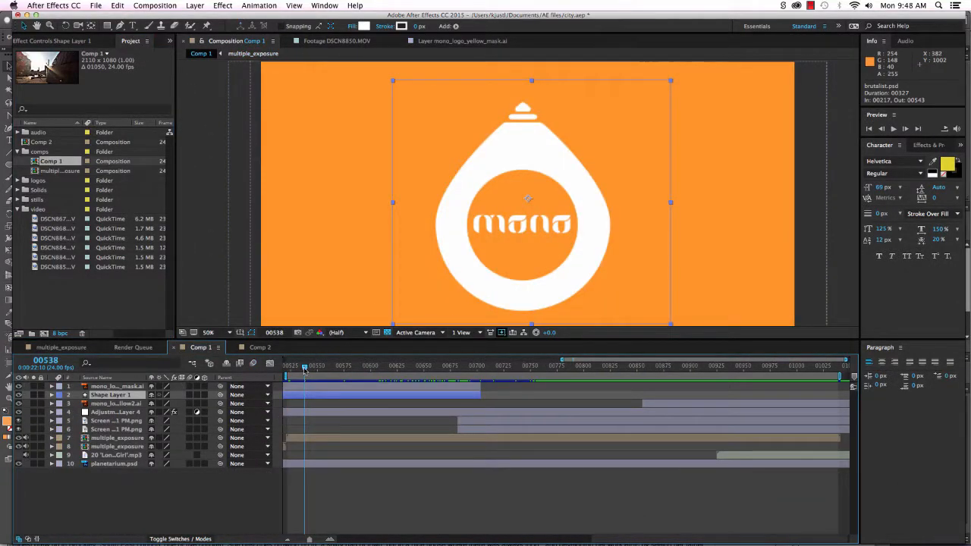
left_click_drag(304, 369, 287, 370)
key("space")
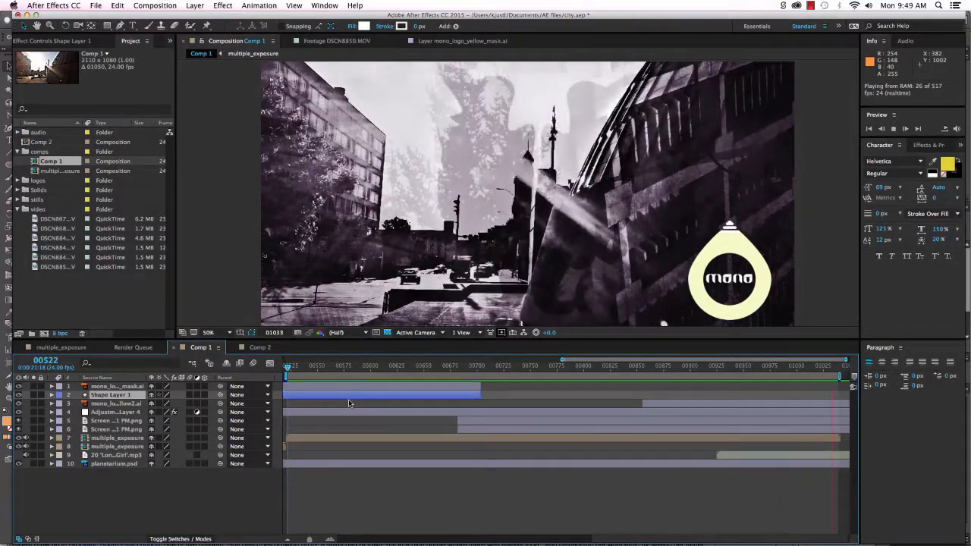
key("space")
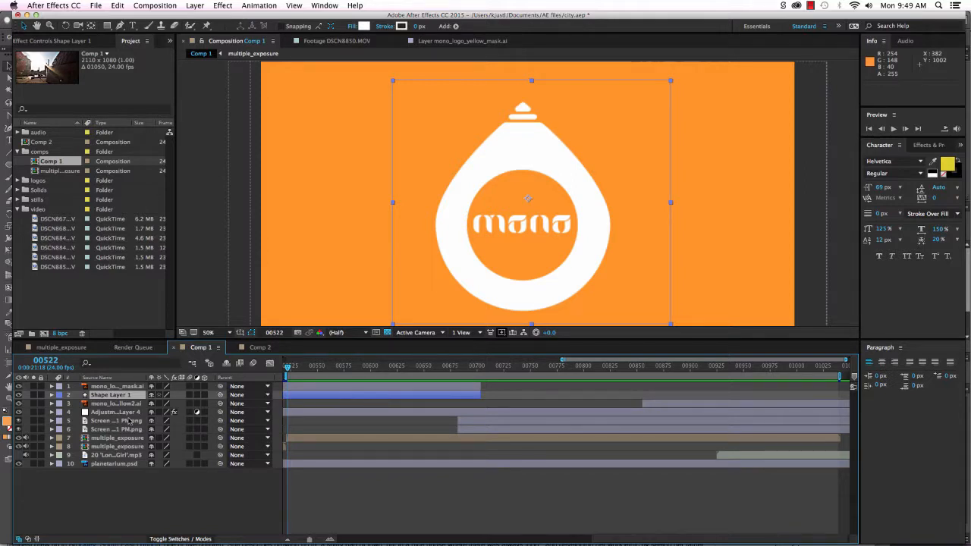
Play the DSCN8847, DSCN8848 and DSCN8849 clips in turn, stopping on DSCN8849.
double_click(50, 240)
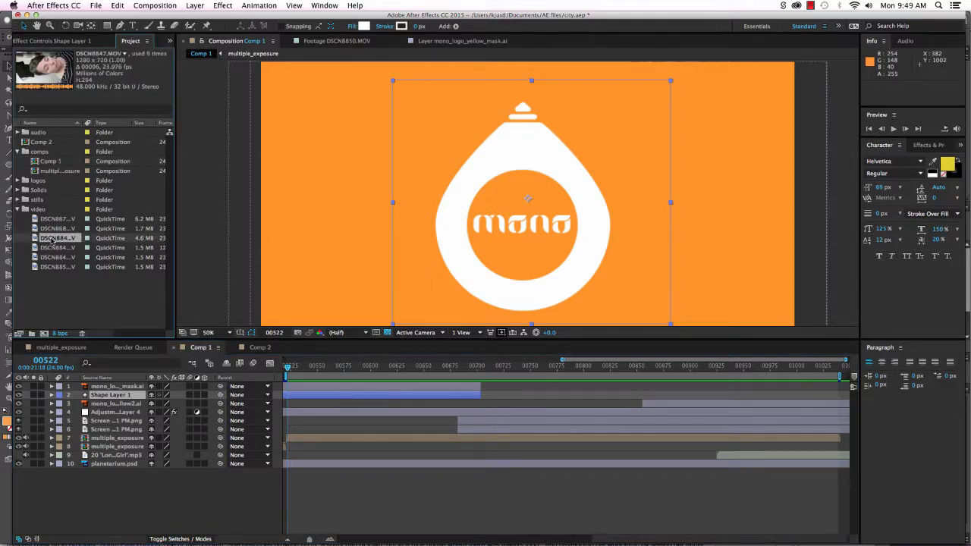
key("space")
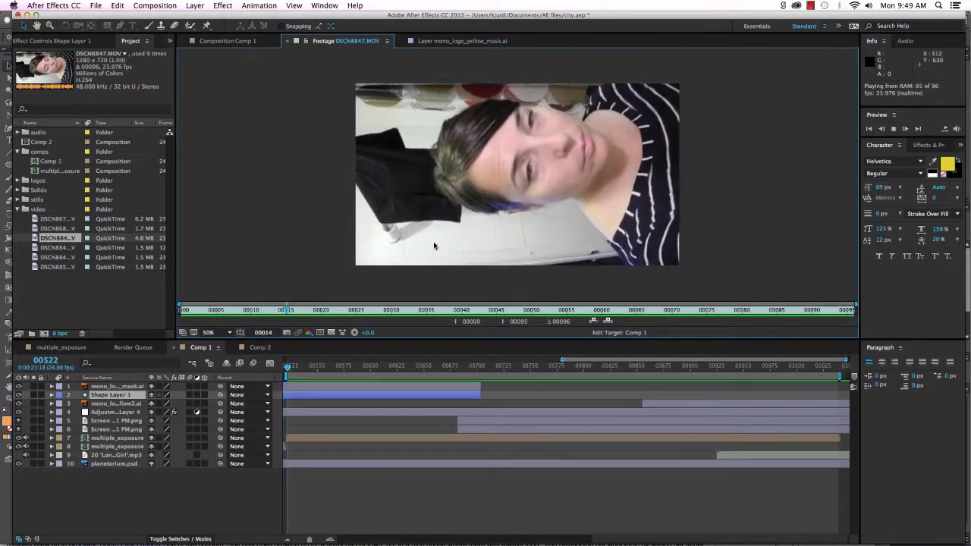
double_click(54, 248)
key("space")
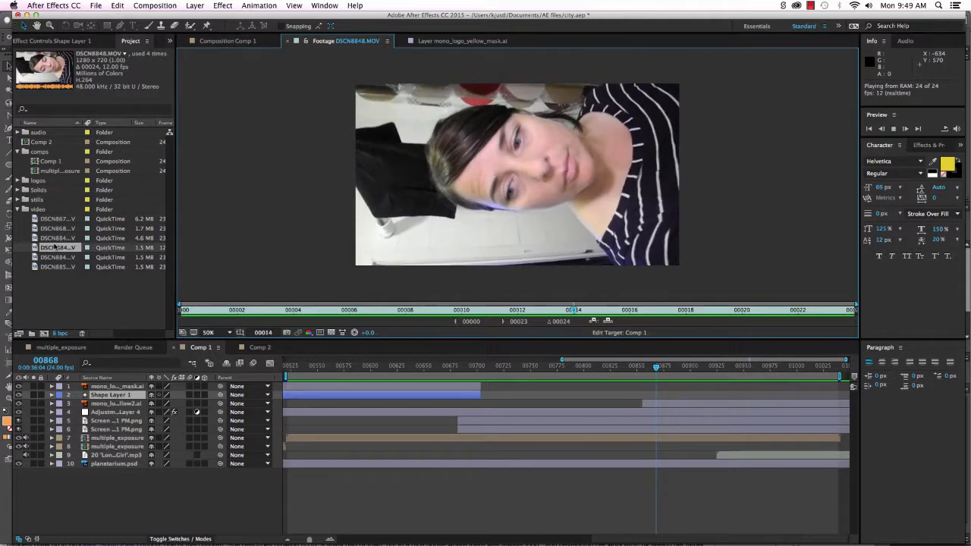
double_click(64, 257)
key("space")
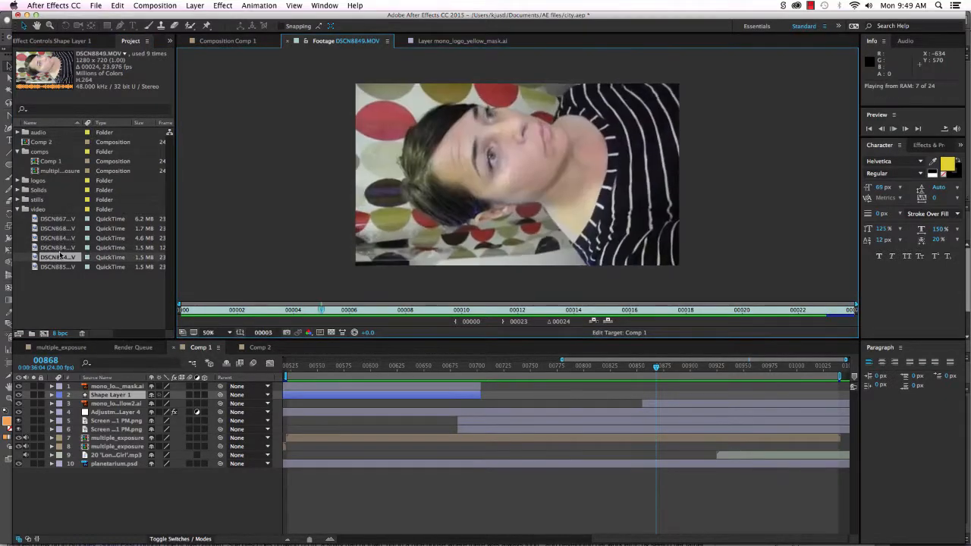
key("space")
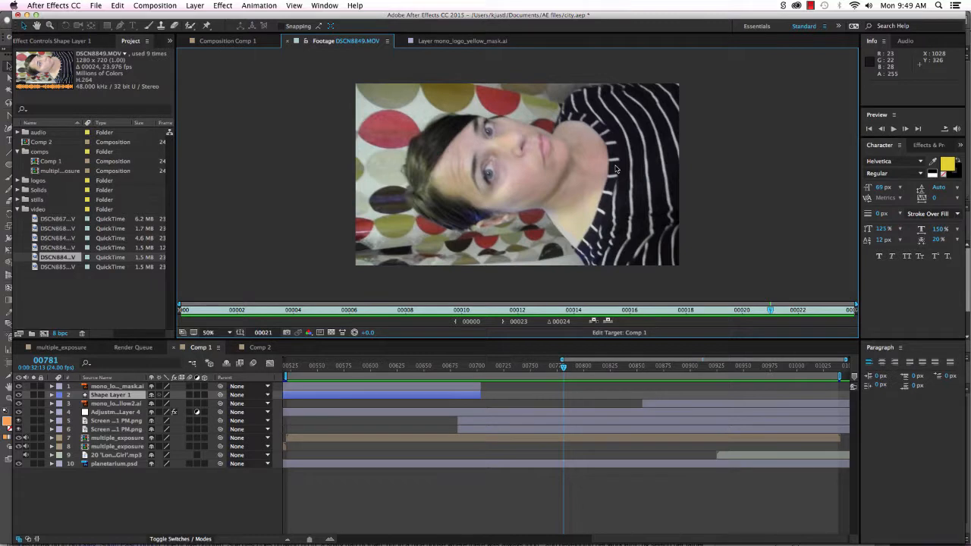
Add DSCN8849.MOV to Comp 1, hide layers 1–8, and move it to the top.
left_click_drag(52, 73, 107, 486)
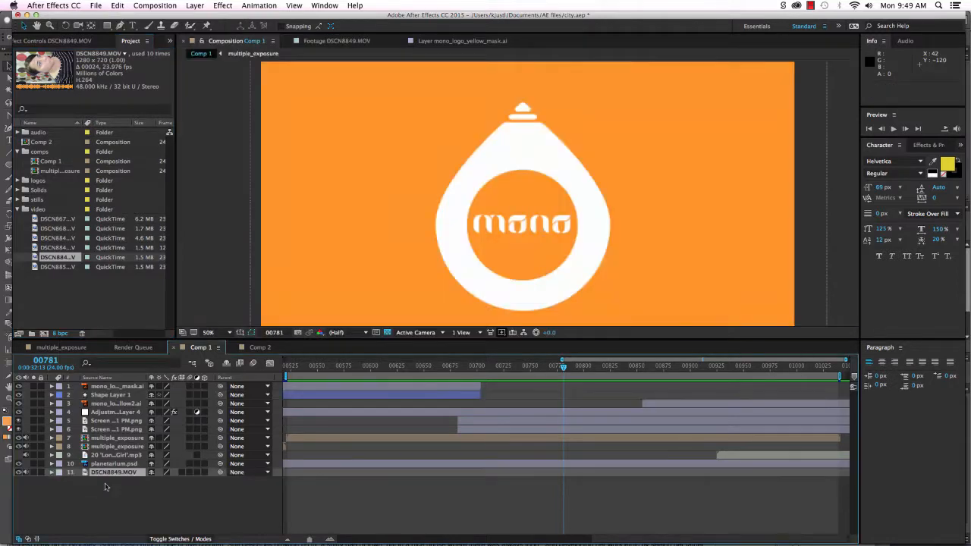
left_click_drag(18, 386, 20, 464)
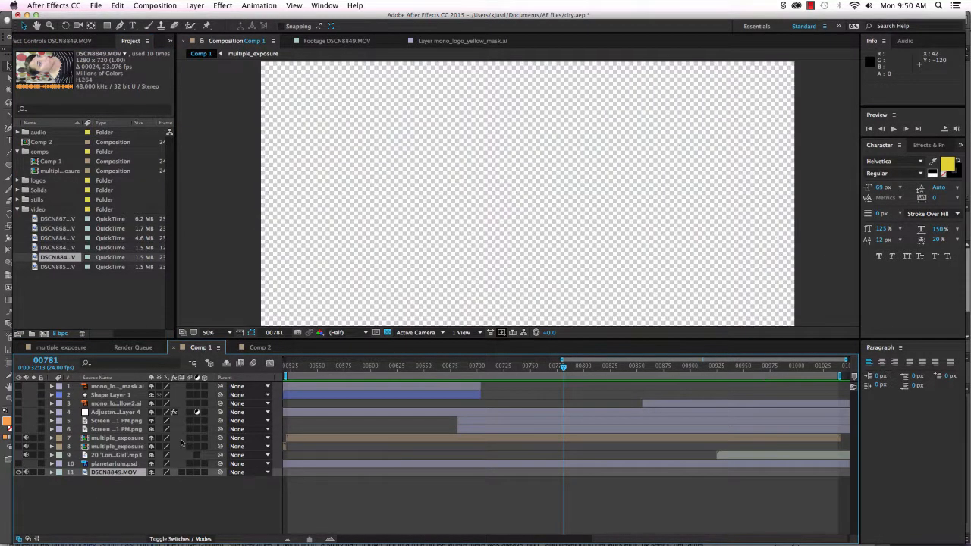
left_click(108, 473)
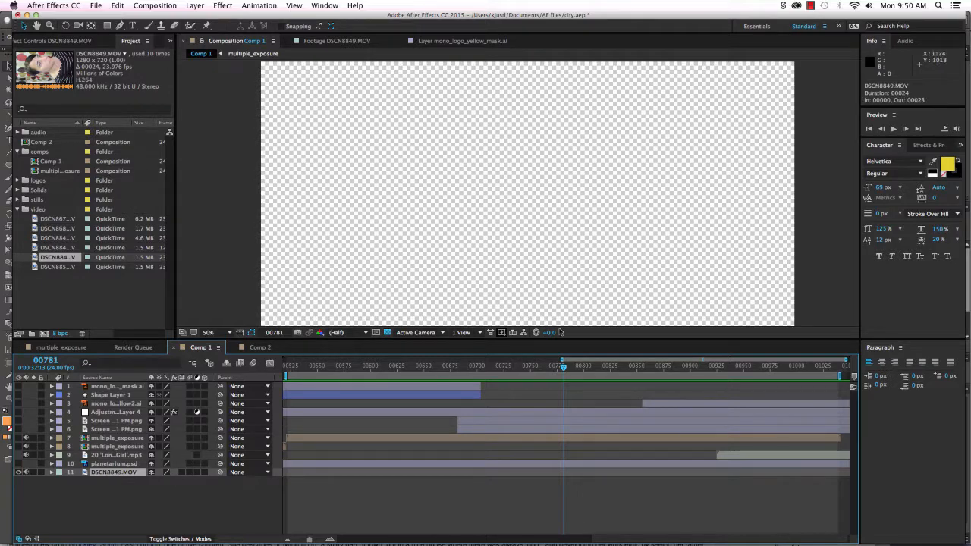
left_click_drag(562, 367, 382, 374)
left_click_drag(99, 476, 100, 383)
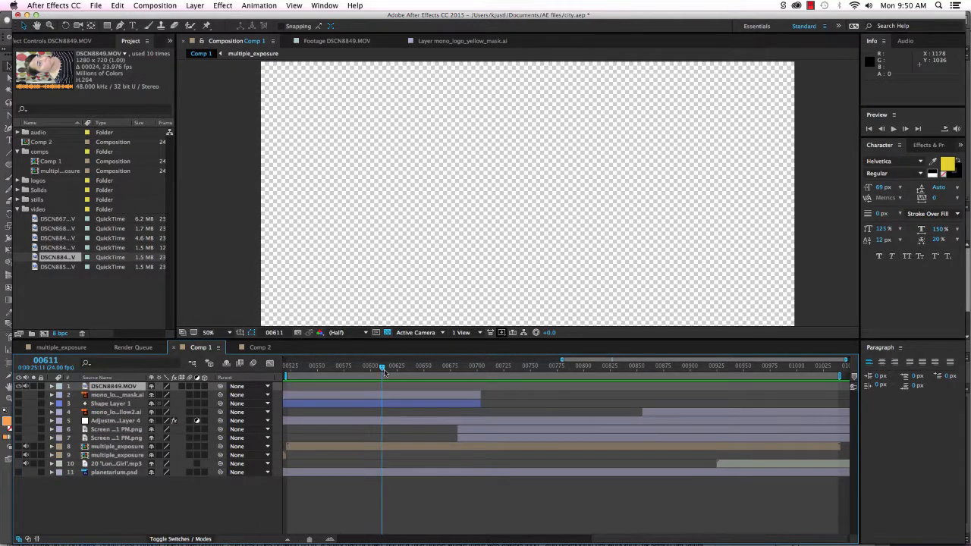
Open DSCN8849.MOV in its own layer viewer and play it through.
left_click_drag(380, 367, 339, 369)
double_click(94, 387)
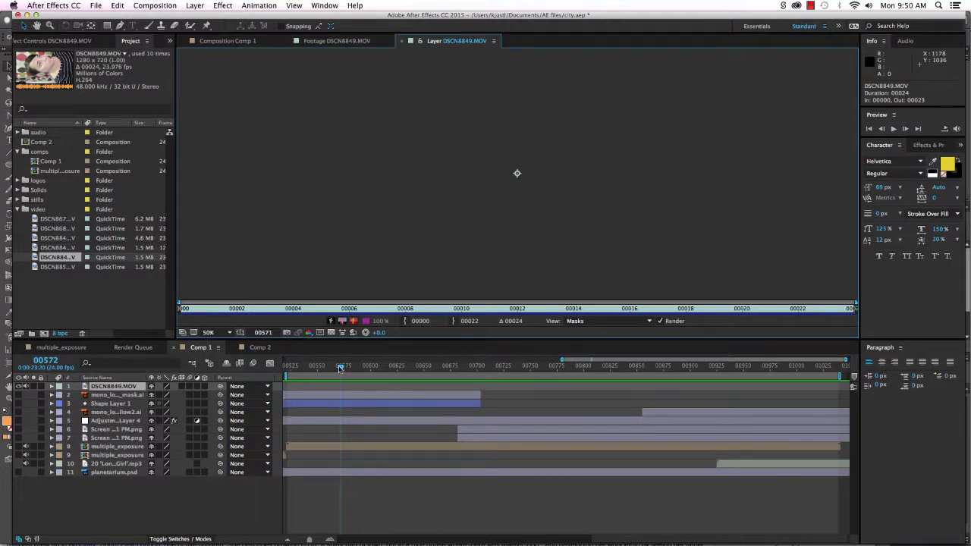
key("space")
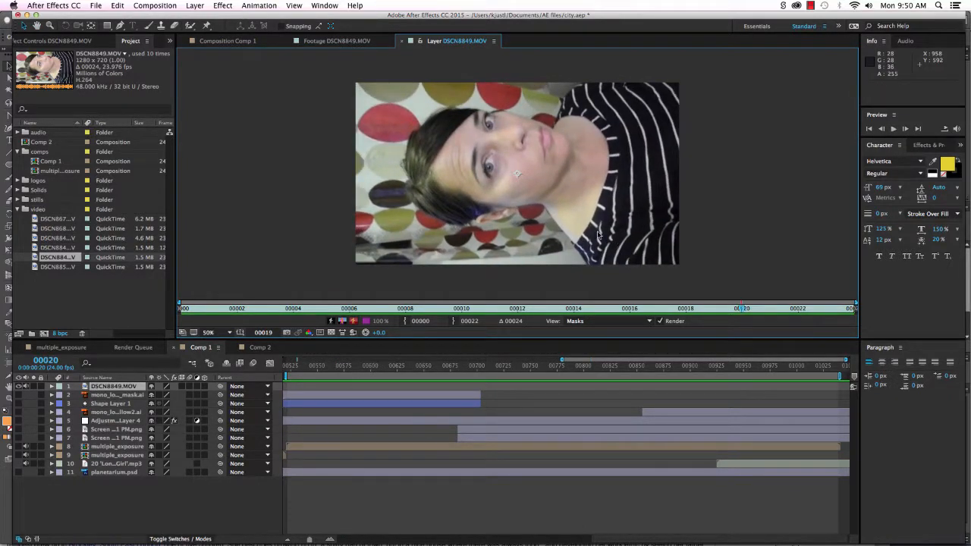
left_click(117, 388)
left_click_drag(562, 248, 554, 281)
Slide the DSCN8849.MOV layer bar so the clip starts at the comp's beginning.
left_click(130, 388)
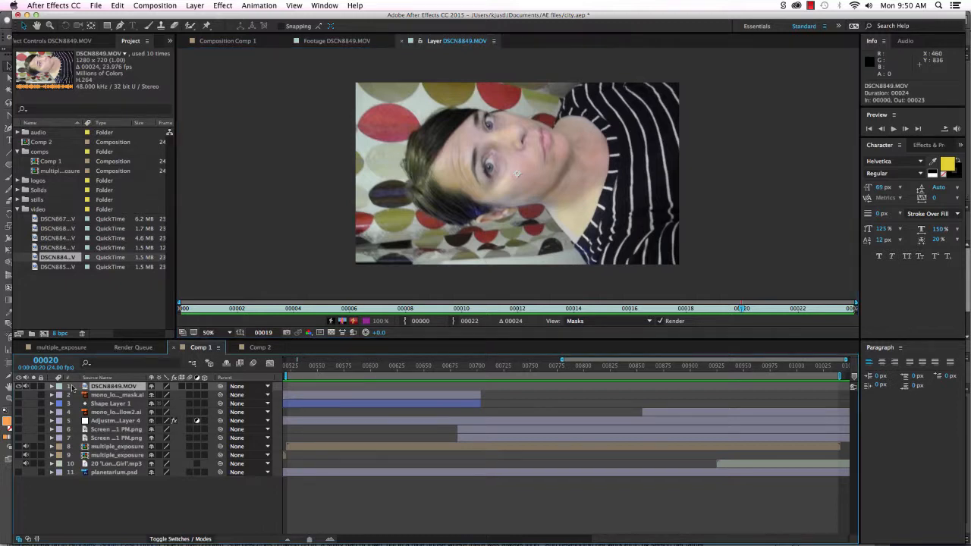
left_click(295, 390)
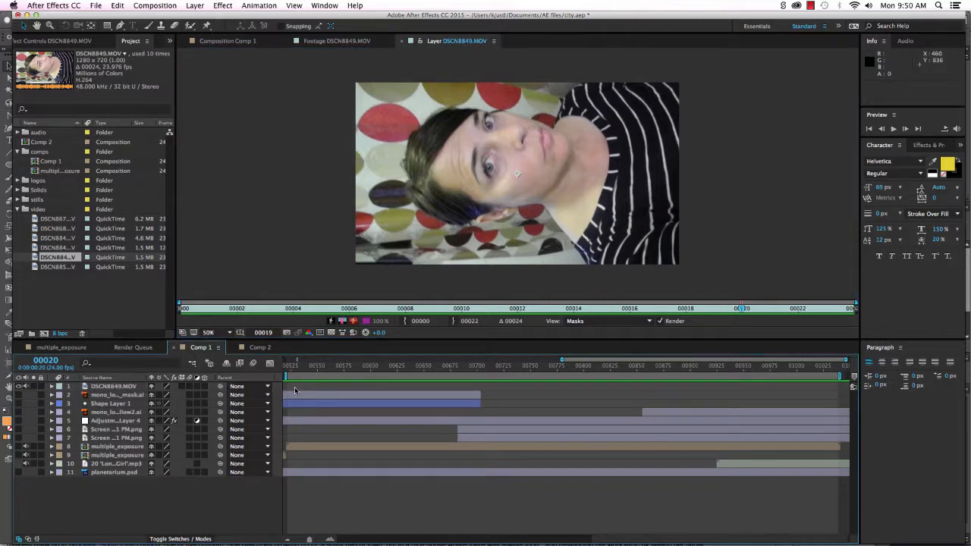
left_click(134, 387)
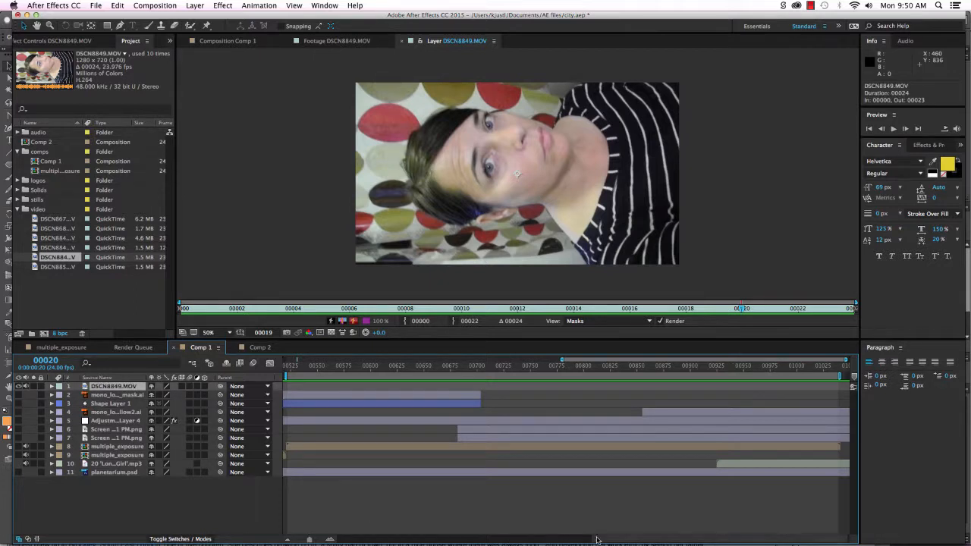
scroll(310, 527, "left", 10)
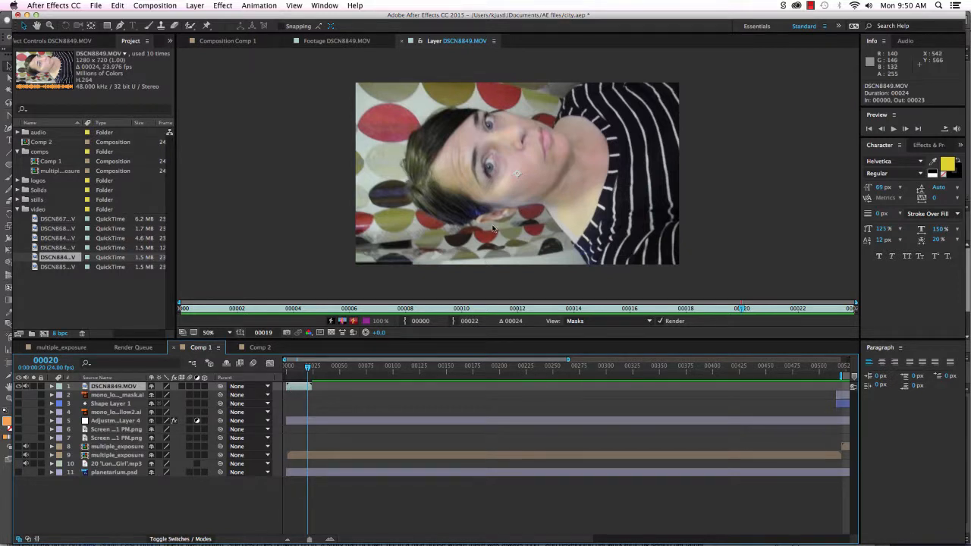
left_click(573, 219)
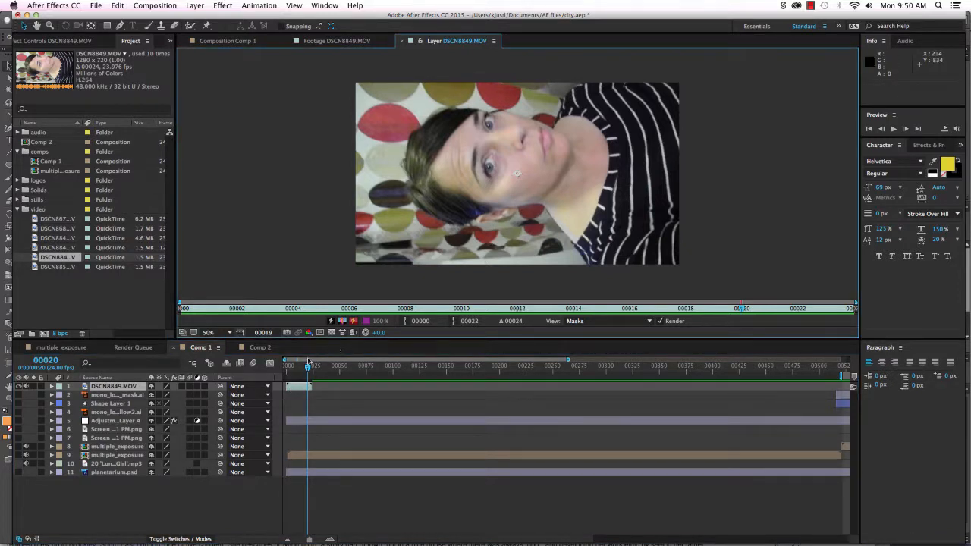
left_click(298, 387)
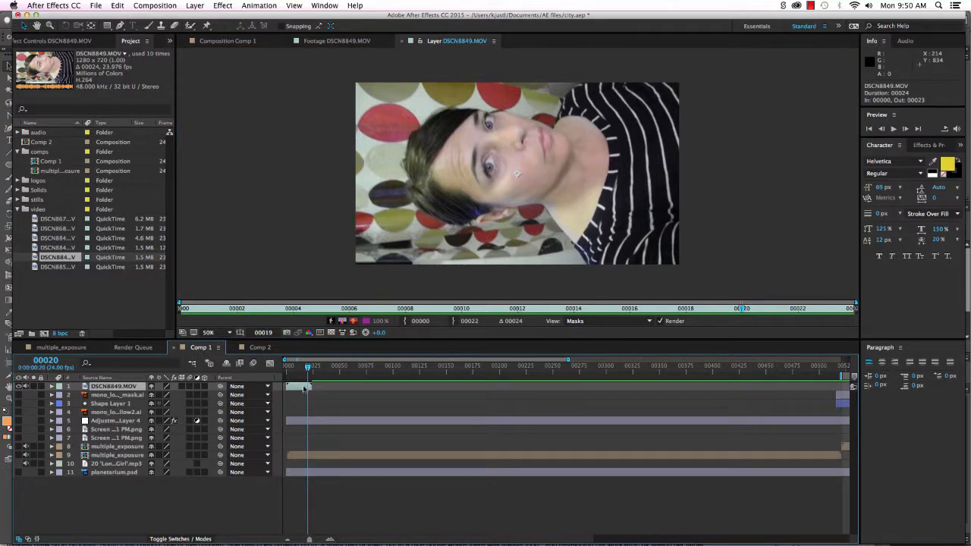
mouse_move(304, 387)
left_mouse_down()
mouse_move(314, 388)
mouse_move(301, 389)
left_mouse_up()
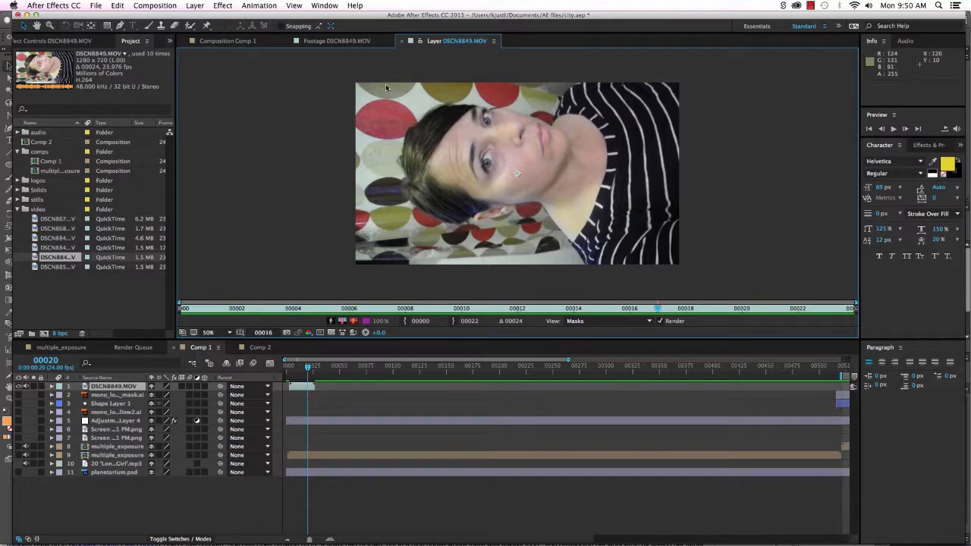
Shrink the face clip to 63% and rotate it 90° to stand upright.
left_click(214, 41)
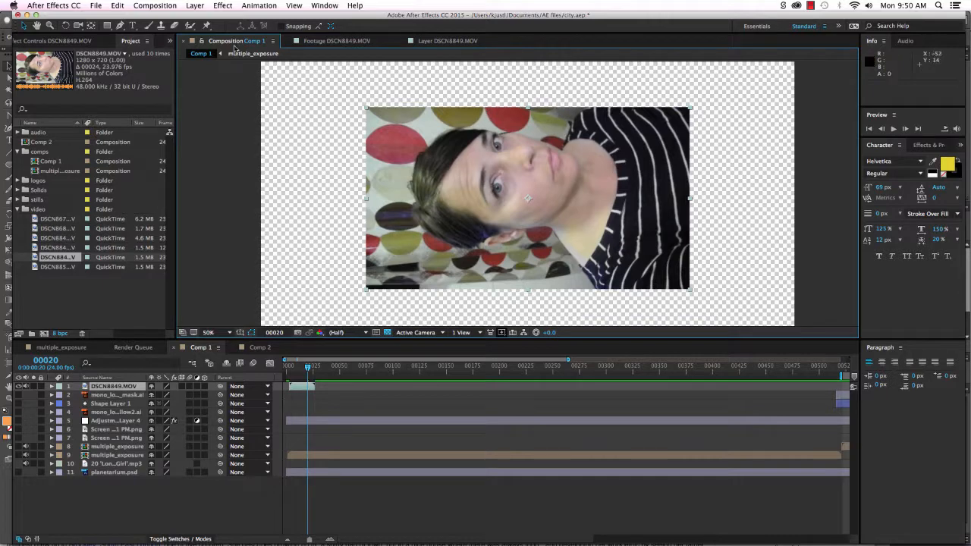
left_click(442, 41)
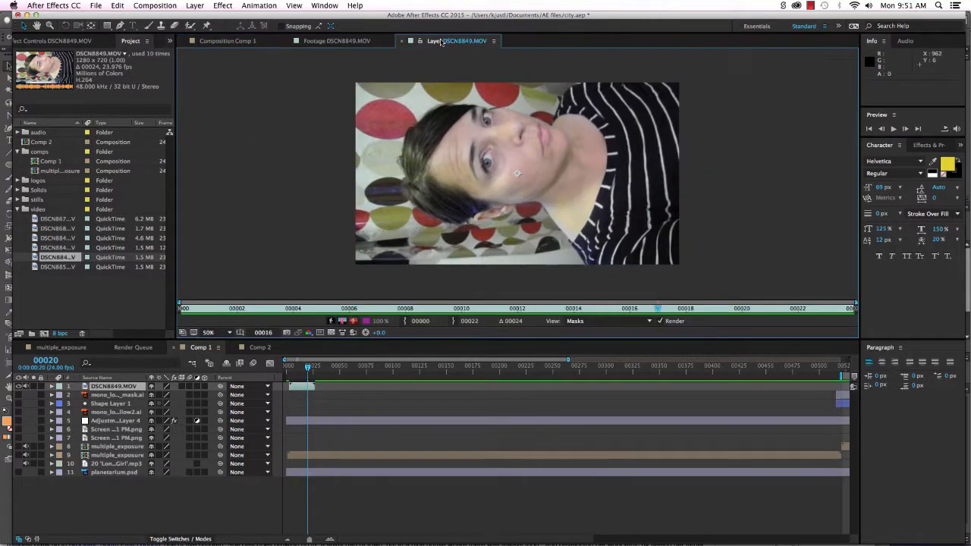
left_click(220, 41)
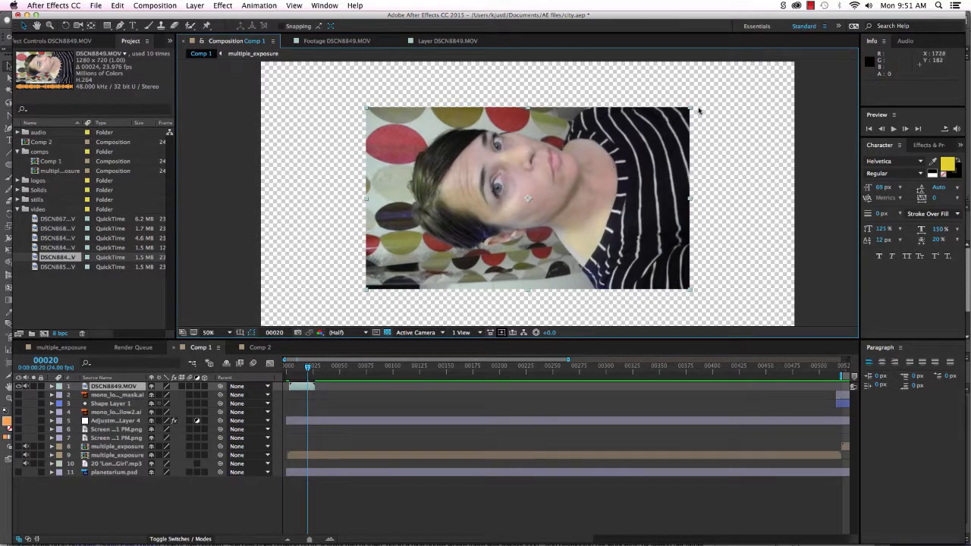
left_click_drag(690, 109, 699, 144)
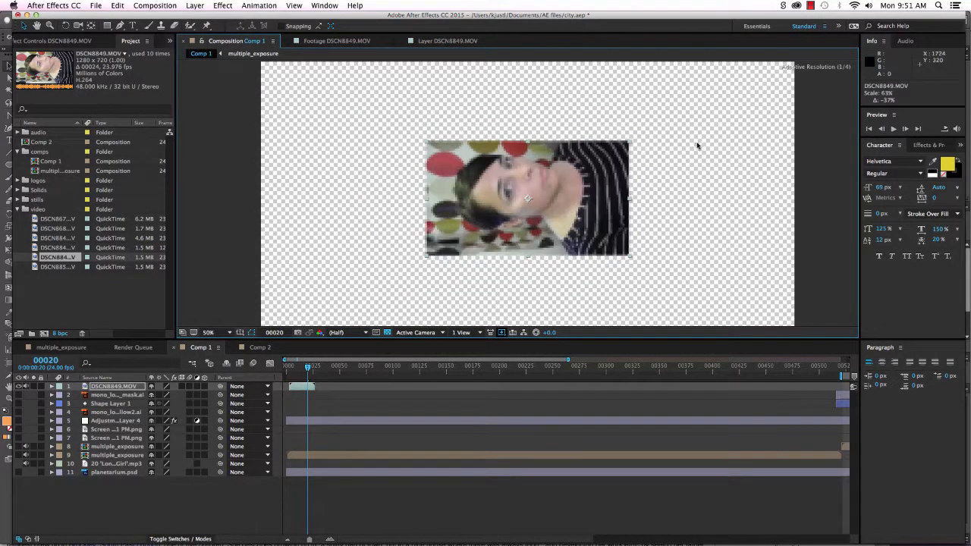
key("w")
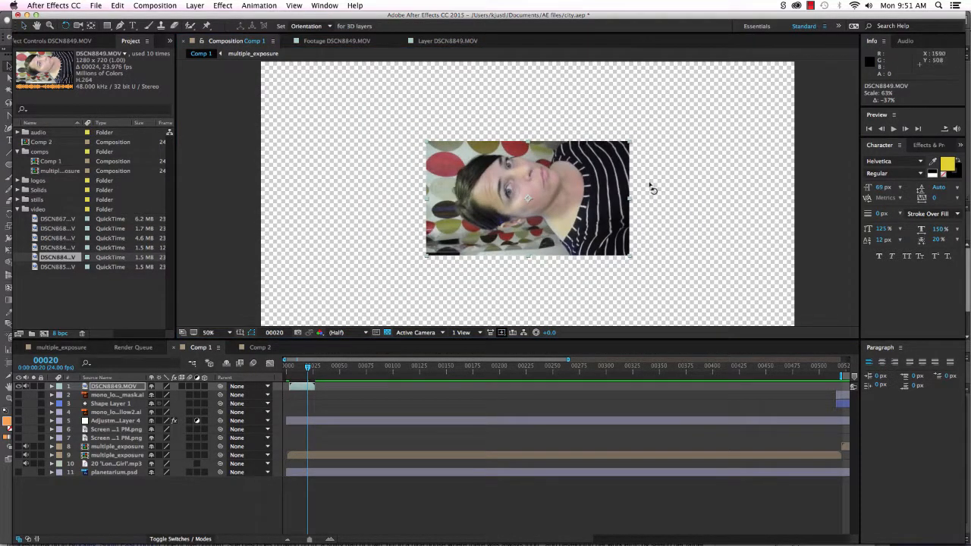
left_click_drag(632, 149, 565, 283)
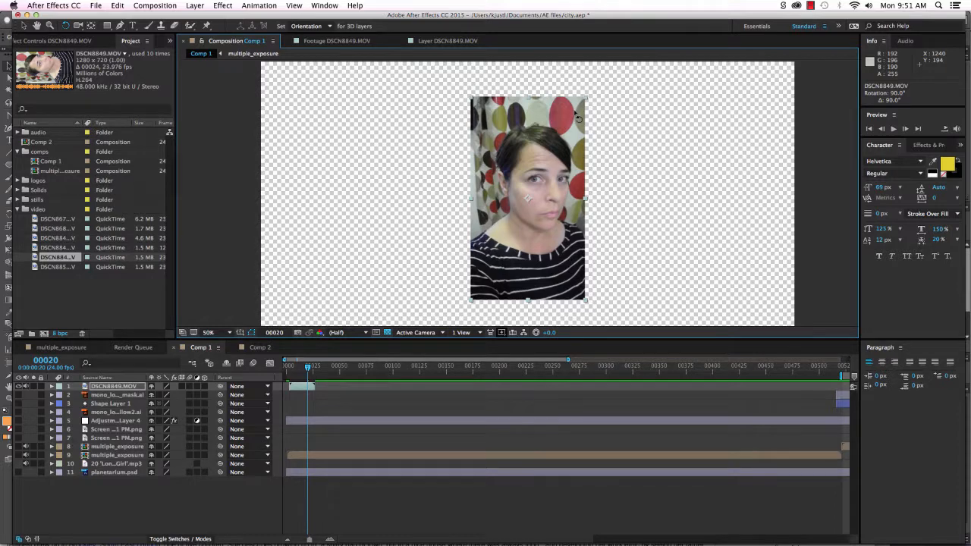
key("v")
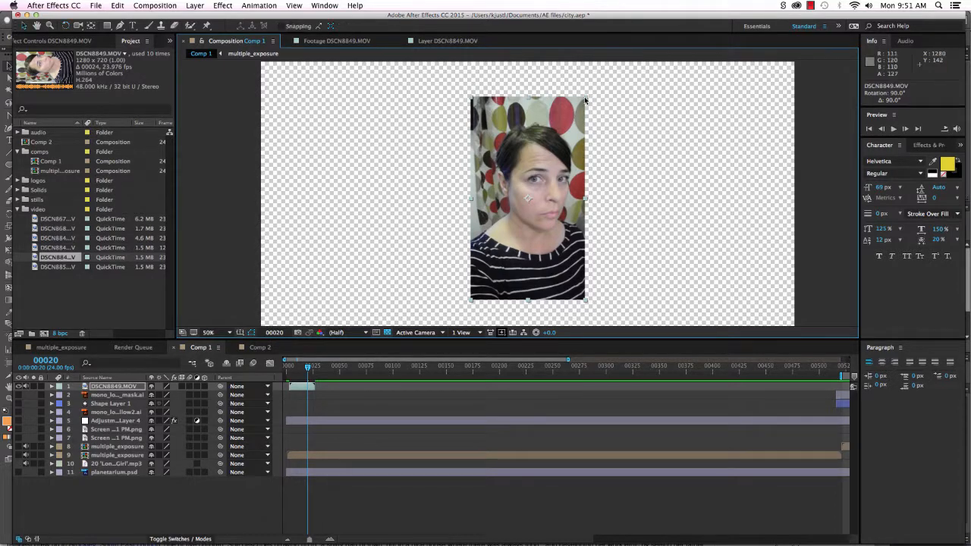
Enlarge and reposition the upright face clip, settling at about 132% scale.
left_click_drag(584, 96, 620, 100)
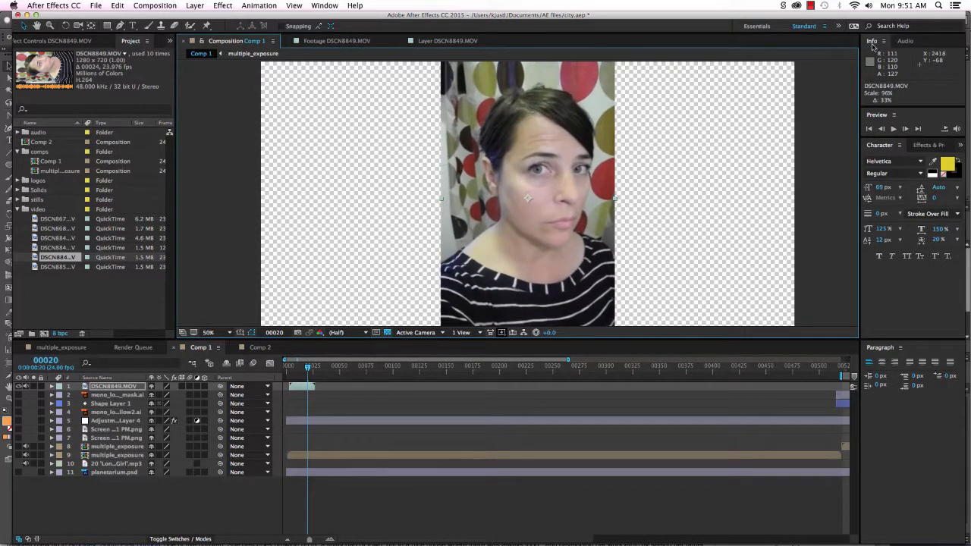
key("comma")
key("comma")
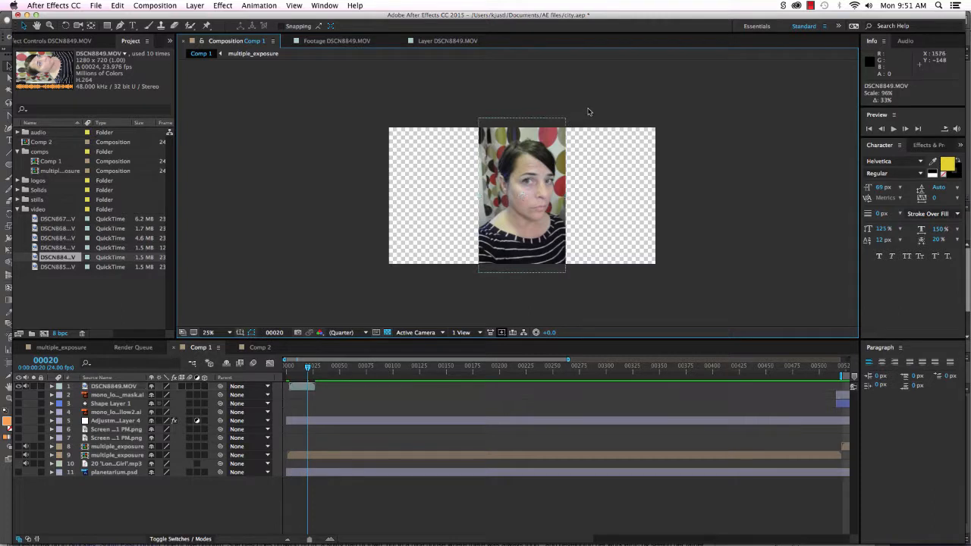
left_click_drag(568, 122, 625, 81)
left_click_drag(558, 199, 549, 210)
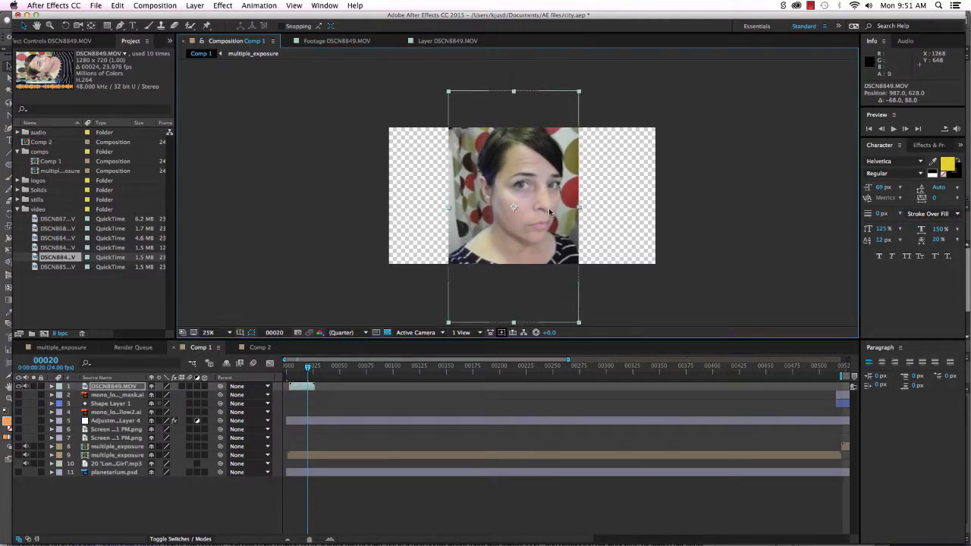
mouse_move(308, 369)
left_mouse_down()
mouse_move(287, 370)
mouse_move(305, 369)
left_mouse_up()
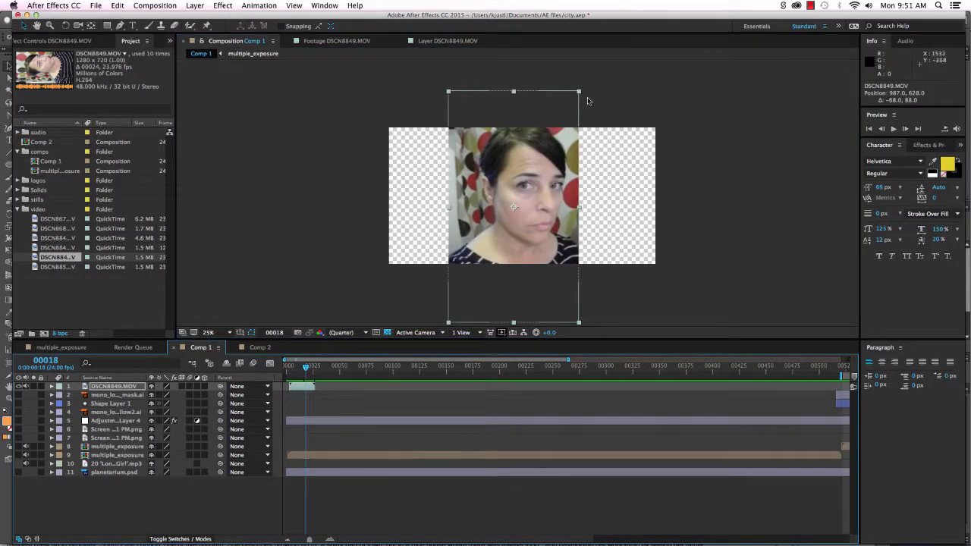
left_click_drag(581, 93, 574, 101)
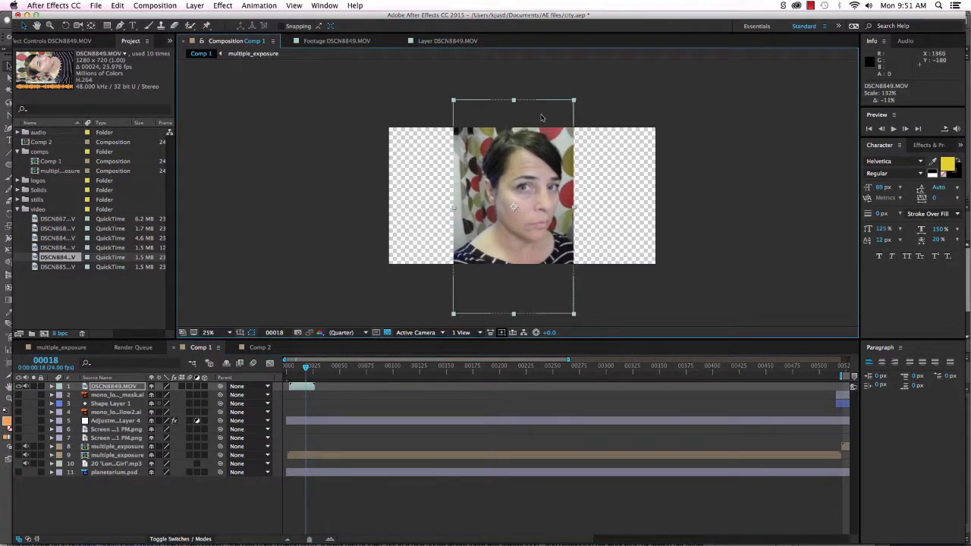
Start a Pen mask on DSCN8849.MOV, tracing down the left hair edge to the neck.
left_click(119, 26)
left_click(113, 387)
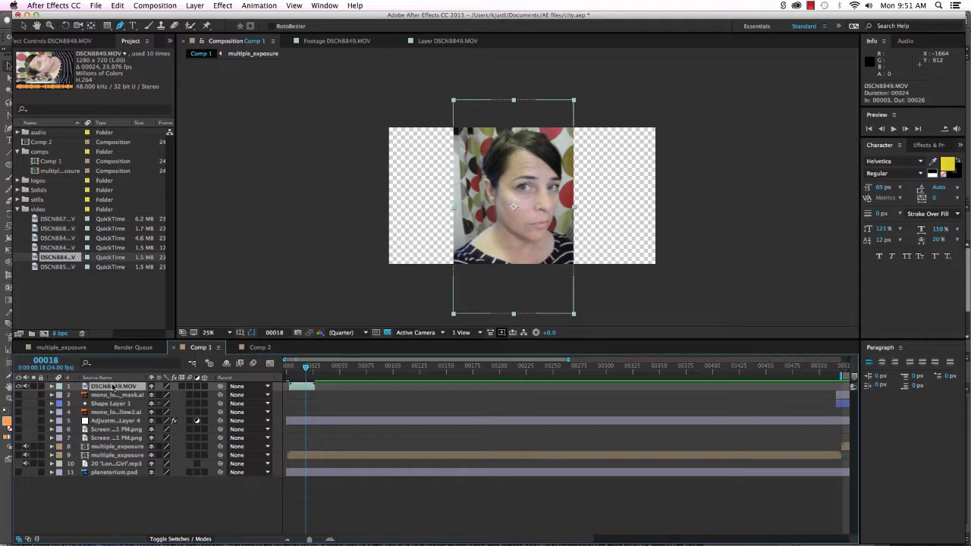
left_click(502, 135)
left_click(490, 155)
left_click(486, 174)
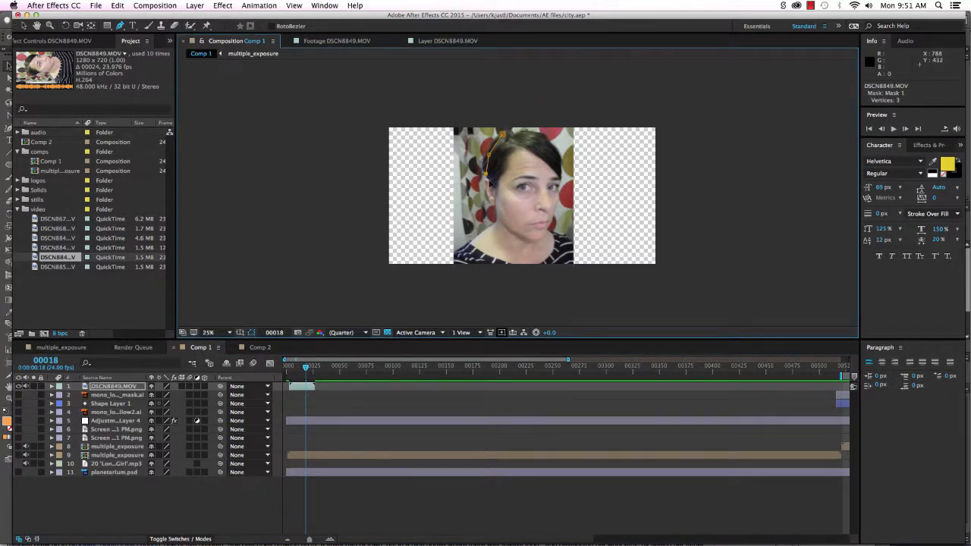
left_click(486, 186)
left_click(489, 205)
left_click(495, 219)
left_click(477, 241)
Trace up the right side of the face and hair, close the mask, and show the city layers.
left_click(573, 263)
left_click(572, 243)
left_click(548, 238)
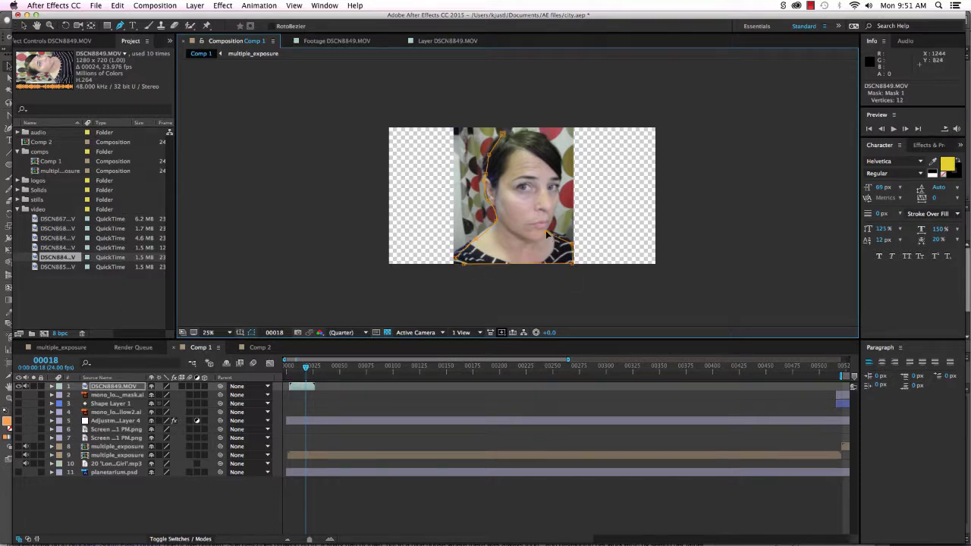
left_click(554, 219)
left_click(558, 199)
left_click(558, 181)
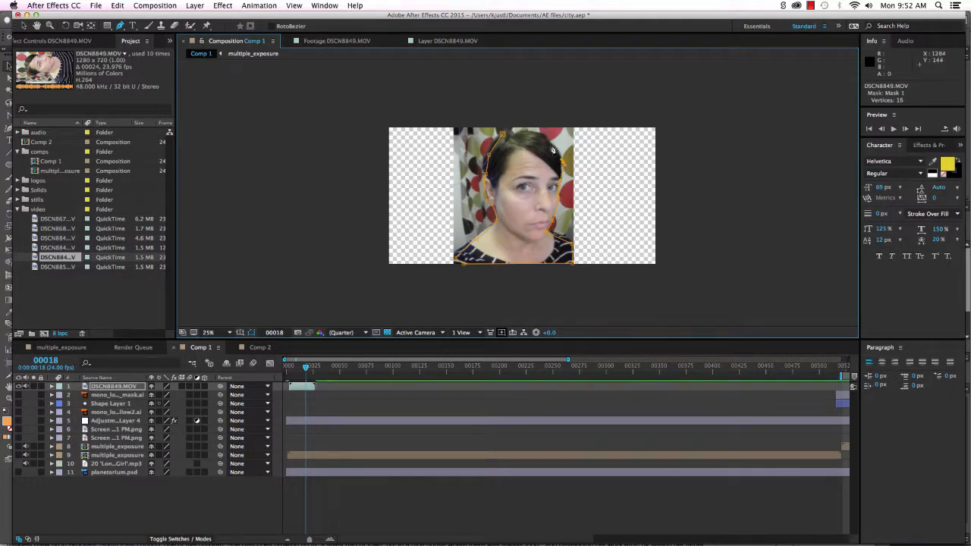
left_click(550, 143)
left_click(535, 135)
left_click(516, 134)
left_click(505, 136)
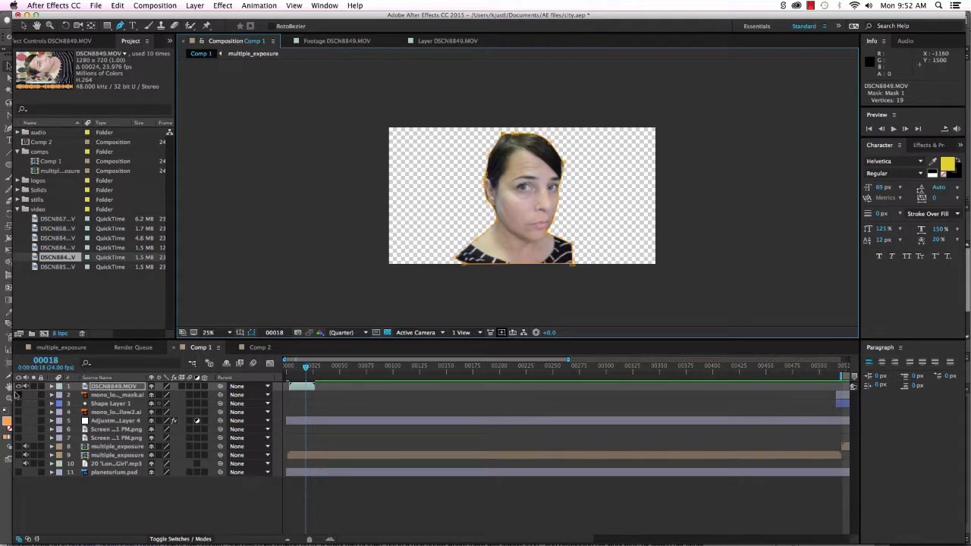
left_click_drag(17, 395, 21, 471)
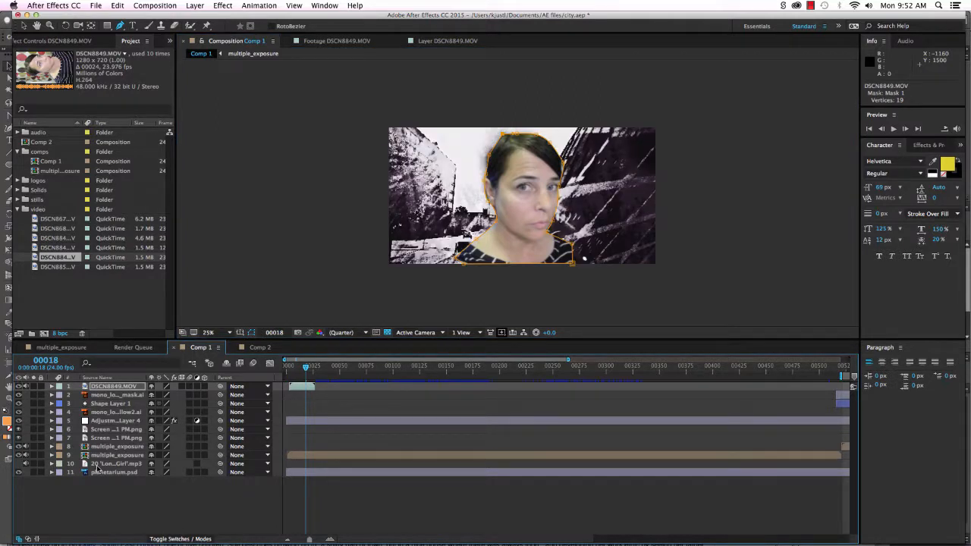
Twirl open Shape Layer 1 and compare the composite with the face clip hidden.
mouse_move(306, 369)
left_mouse_down()
mouse_move(286, 369)
mouse_move(314, 369)
mouse_move(301, 370)
left_mouse_up()
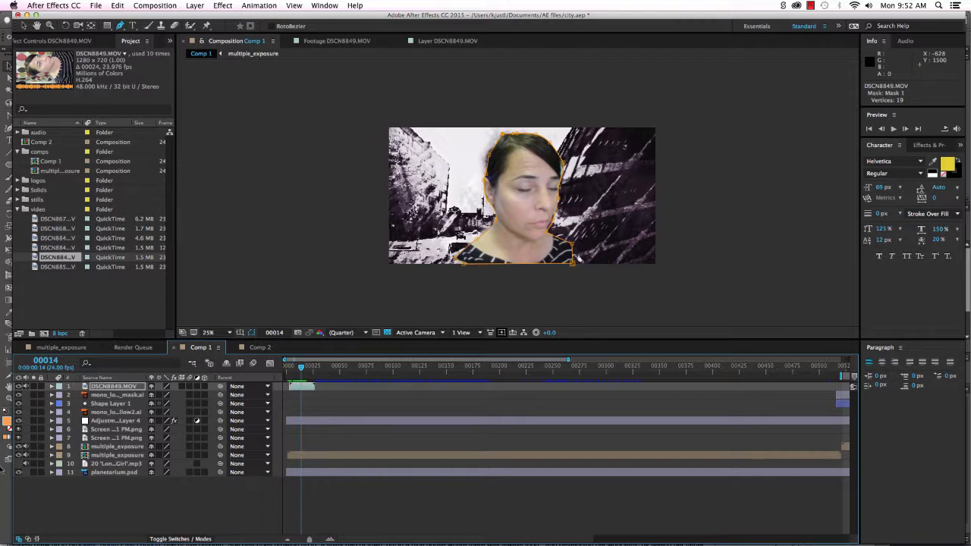
left_click(127, 406)
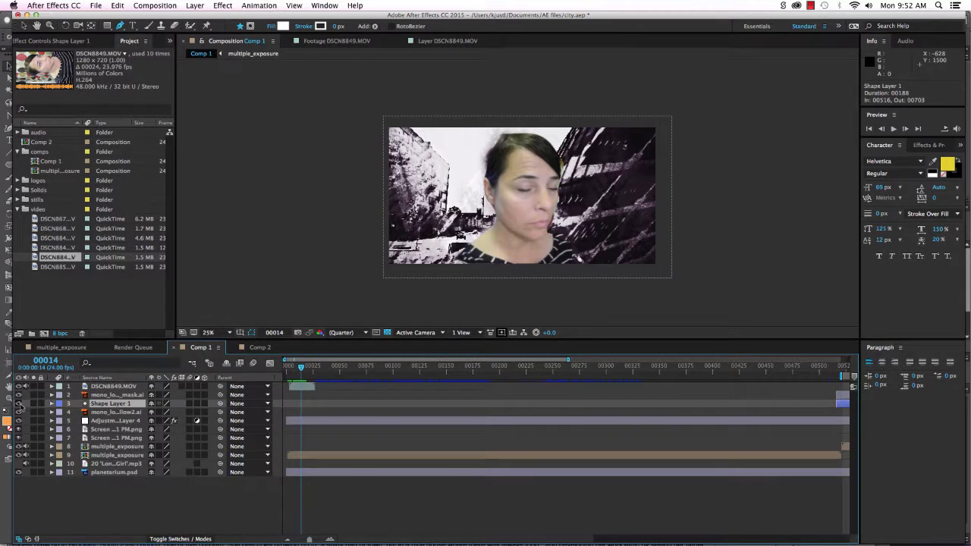
left_click(52, 403)
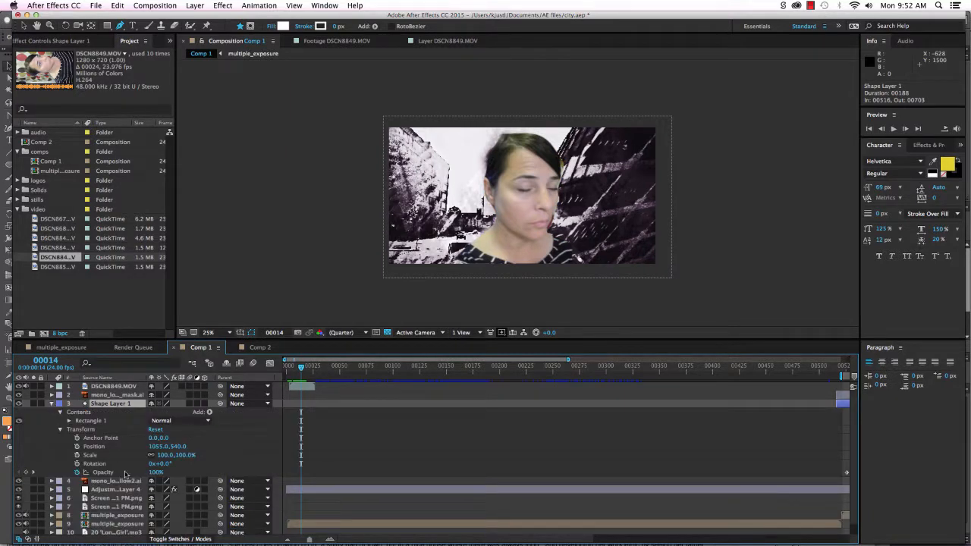
left_click(19, 386)
key("period")
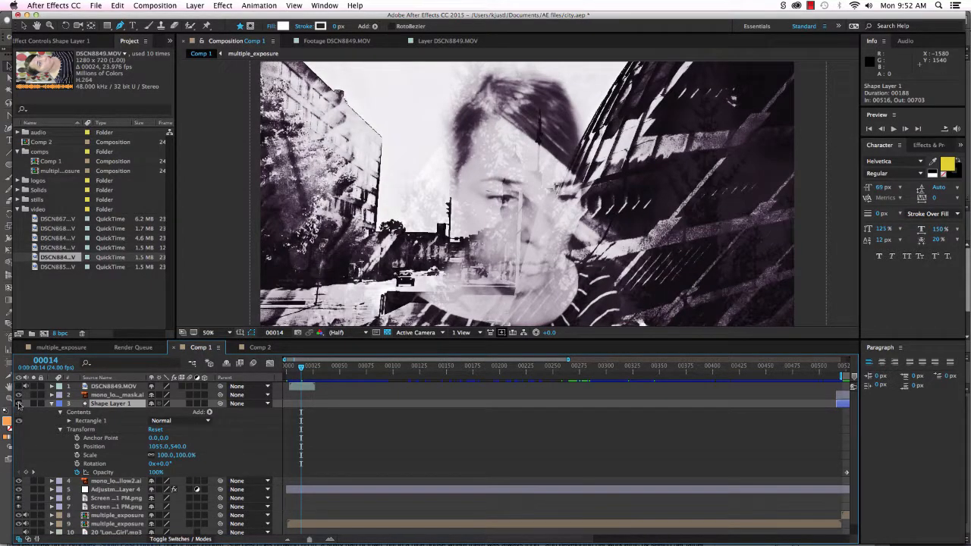
left_click(19, 404)
Show the masked face clip again and scrub near the clip start.
scroll(112, 505, "down", 1)
scroll(112, 504, "up", 1)
left_click(112, 387)
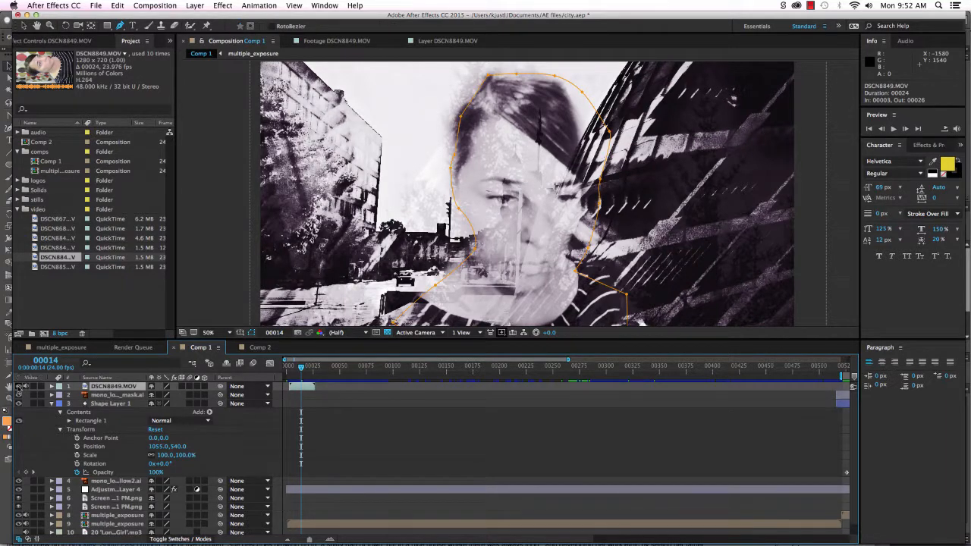
left_click(19, 385)
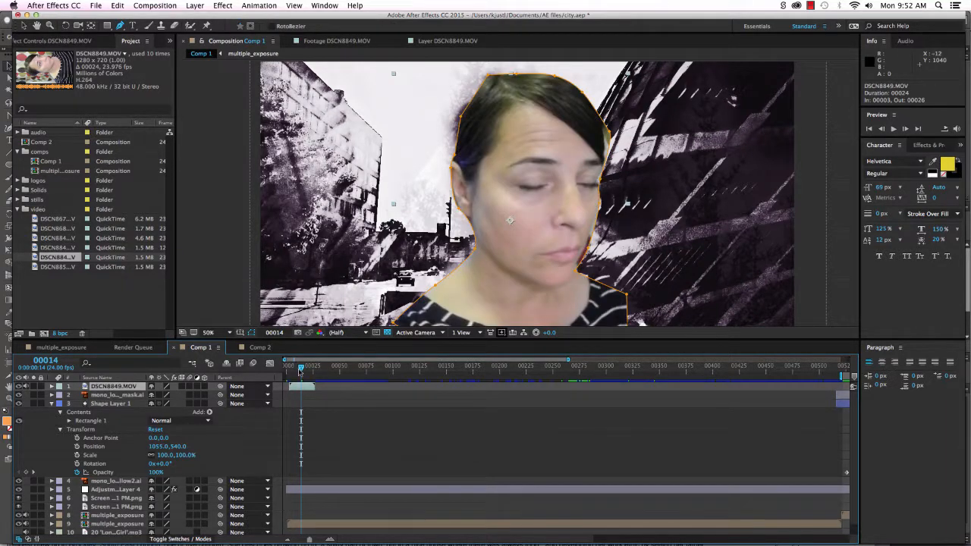
left_click_drag(301, 369, 294, 372)
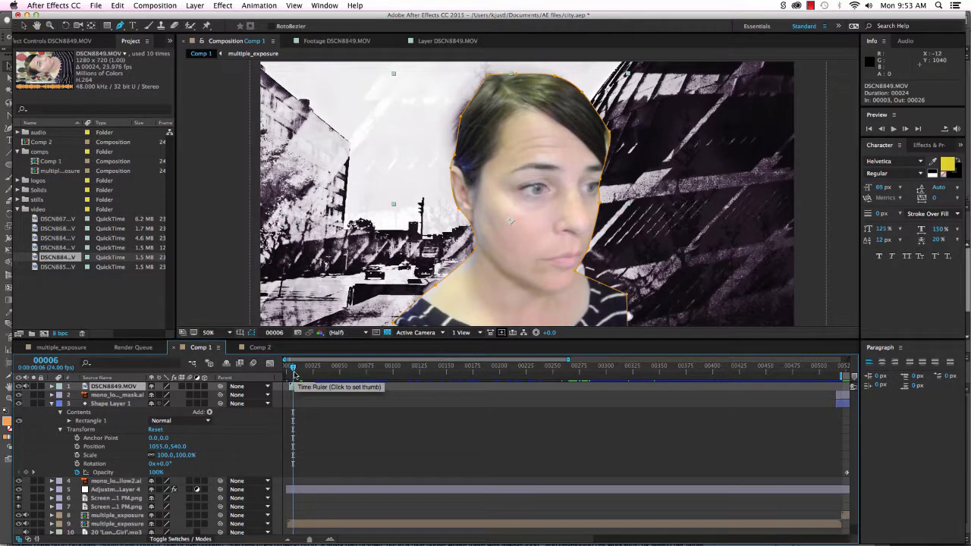
Set Mask 1's feather on DSCN8849.MOV to 34.0, 34.0 pixels.
left_click(52, 387)
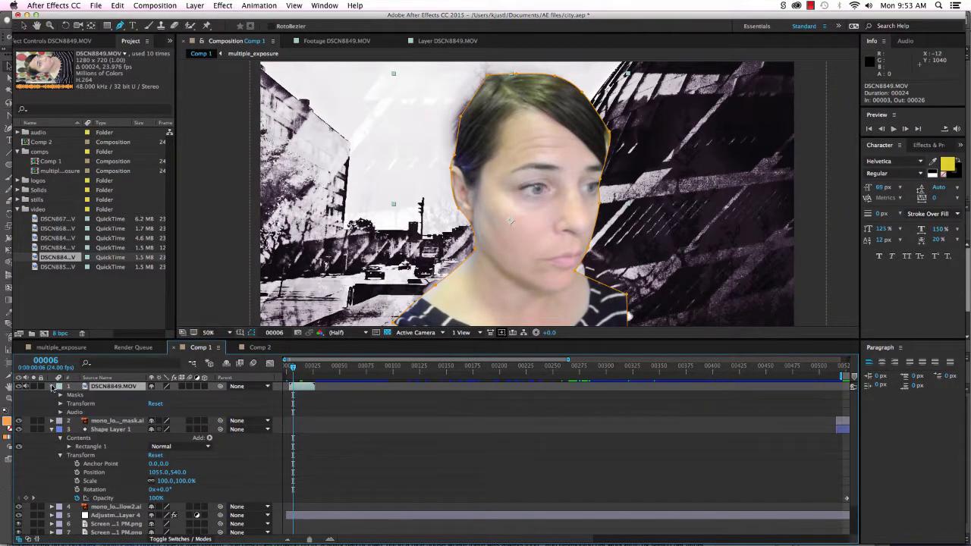
left_click(61, 395)
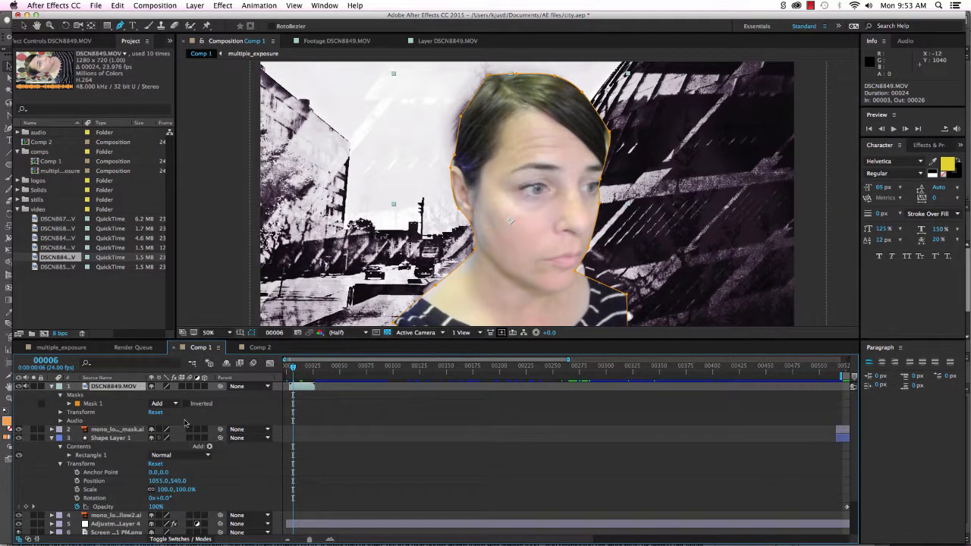
left_click(69, 403)
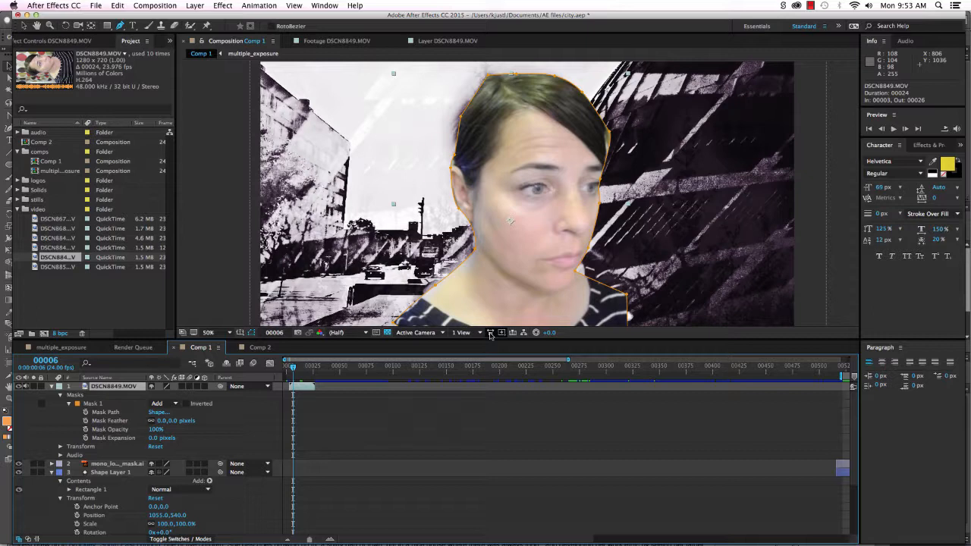
left_click(172, 421)
mouse_move(172, 421)
left_mouse_down()
mouse_move(159, 423)
mouse_move(186, 423)
left_mouse_up()
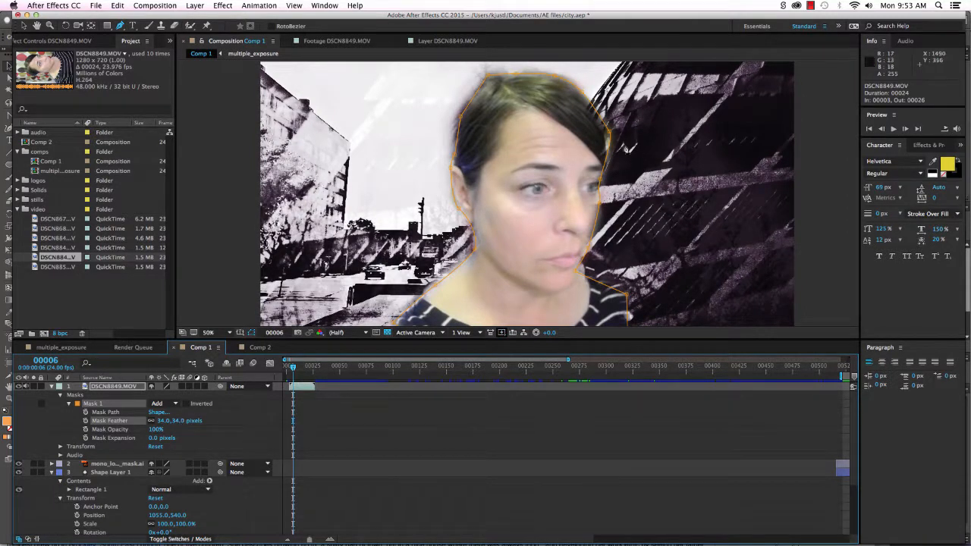
Adjust Mask 1 points near the jaw, ear and mouth, then nudge the mask right.
left_click(23, 26)
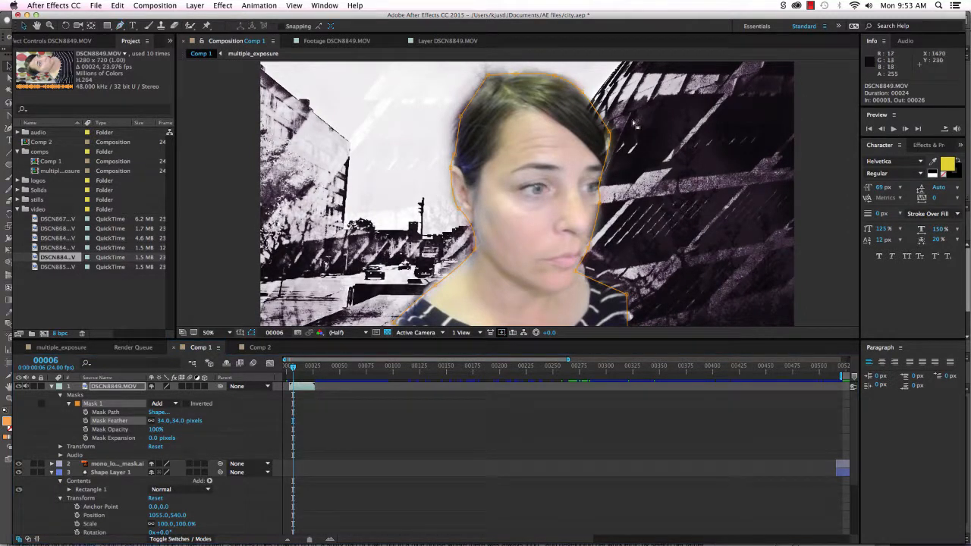
left_click(609, 132)
left_click_drag(609, 132, 603, 133)
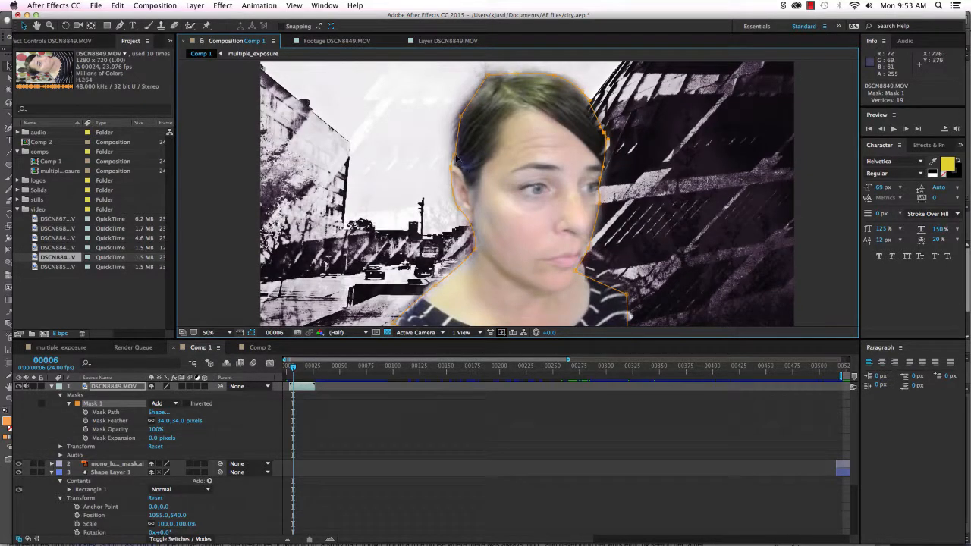
left_click_drag(455, 165, 451, 162)
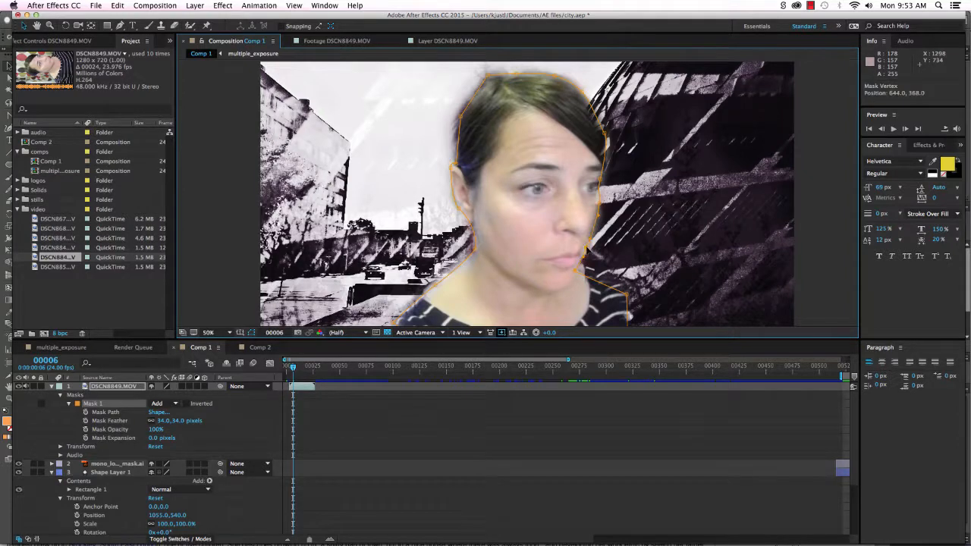
left_click_drag(588, 250, 584, 248)
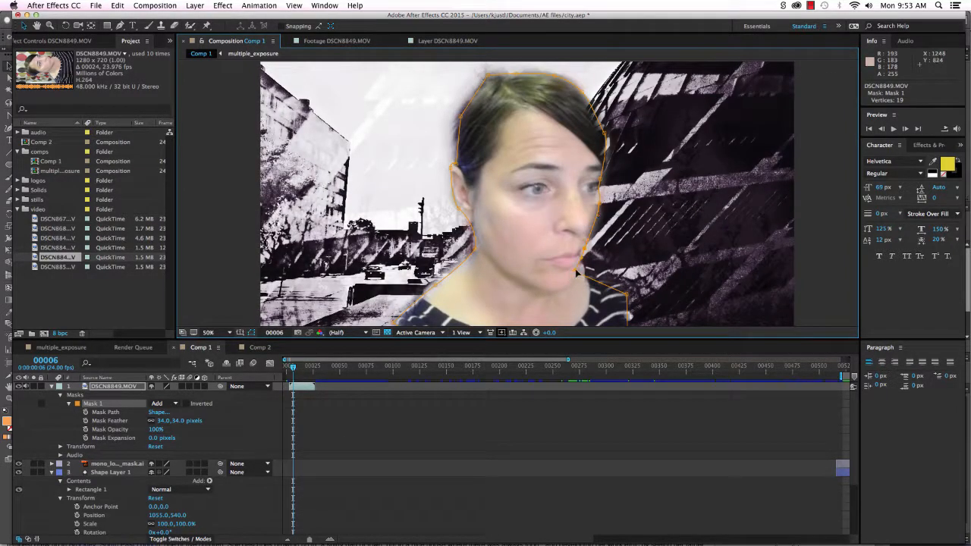
double_click(572, 272)
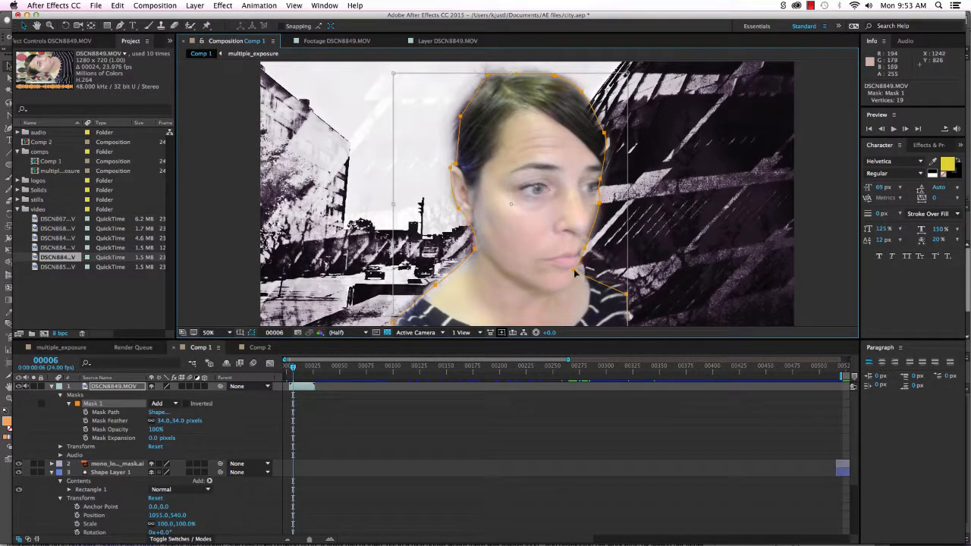
double_click(574, 271)
mouse_move(574, 271)
left_mouse_down()
mouse_move(625, 271)
mouse_move(575, 270)
left_mouse_up()
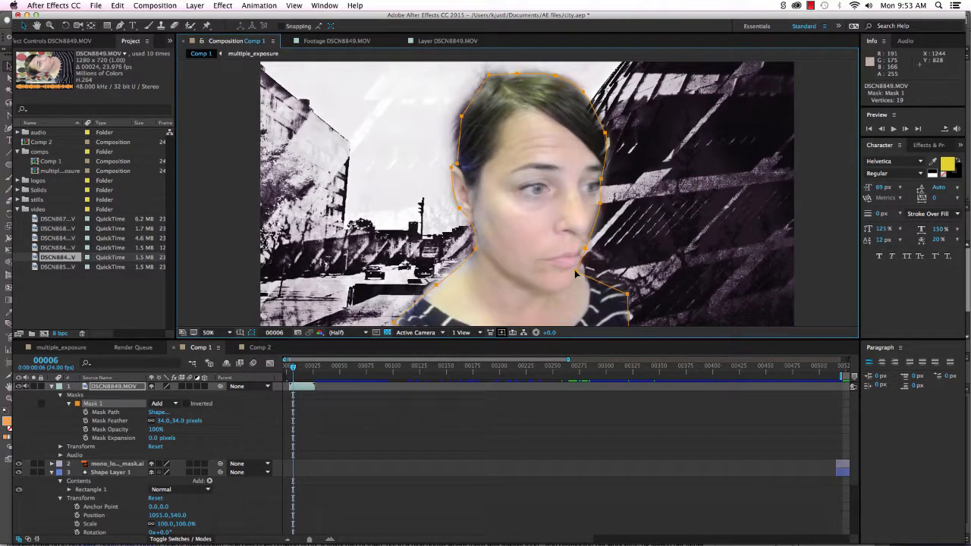